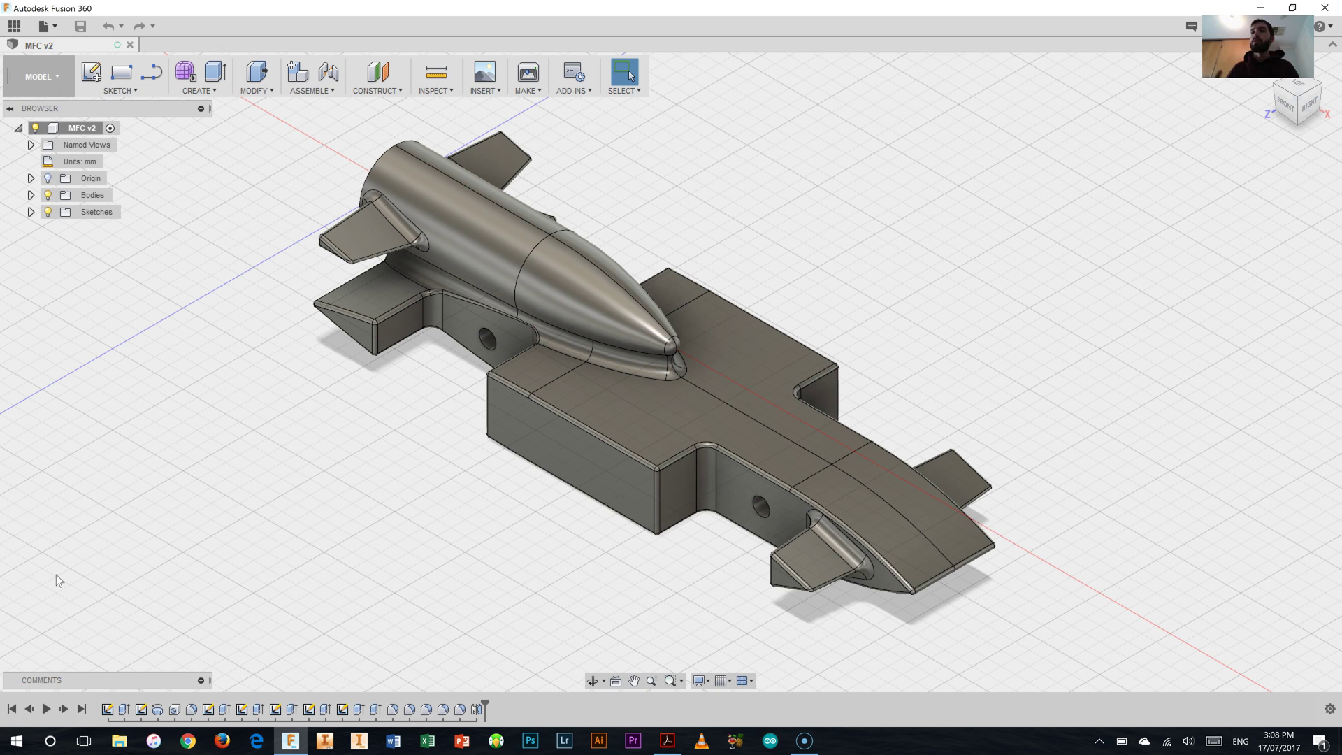
- Create a new blank Untitled design from the File menu
click(57, 548)
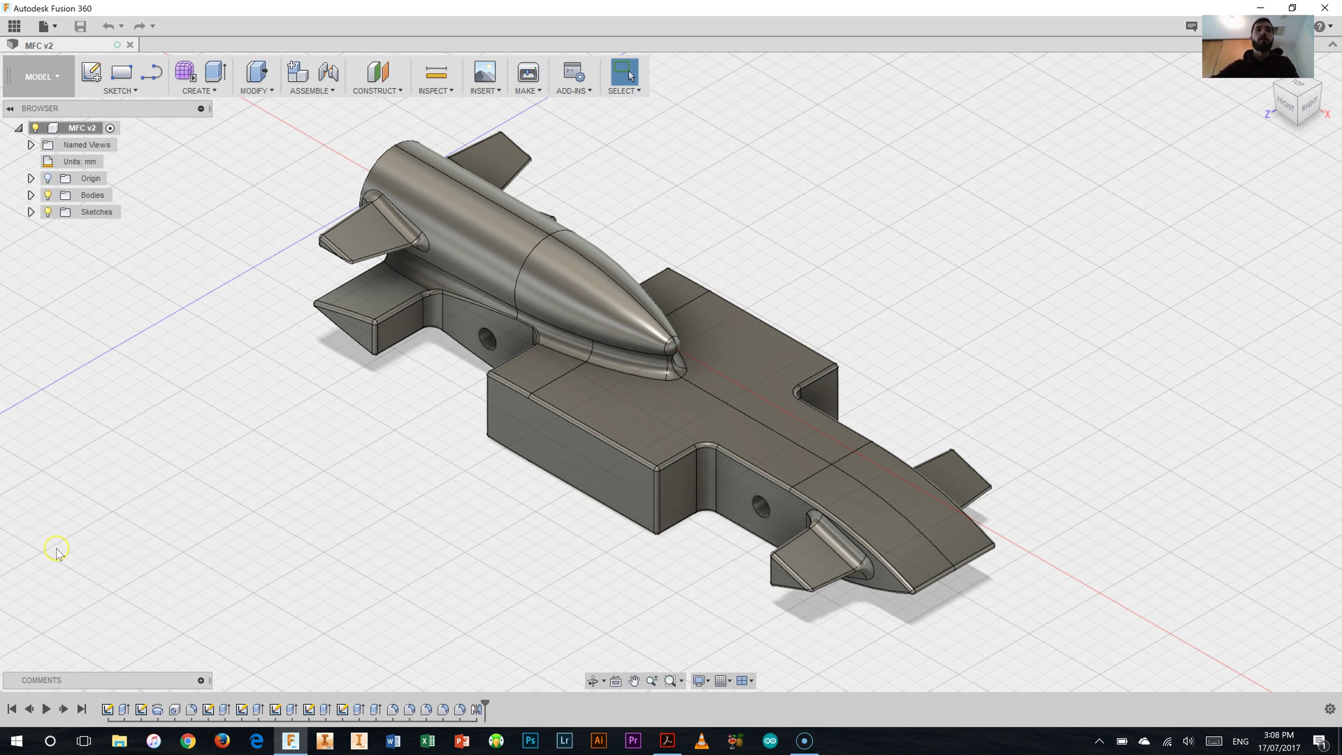
click(54, 32)
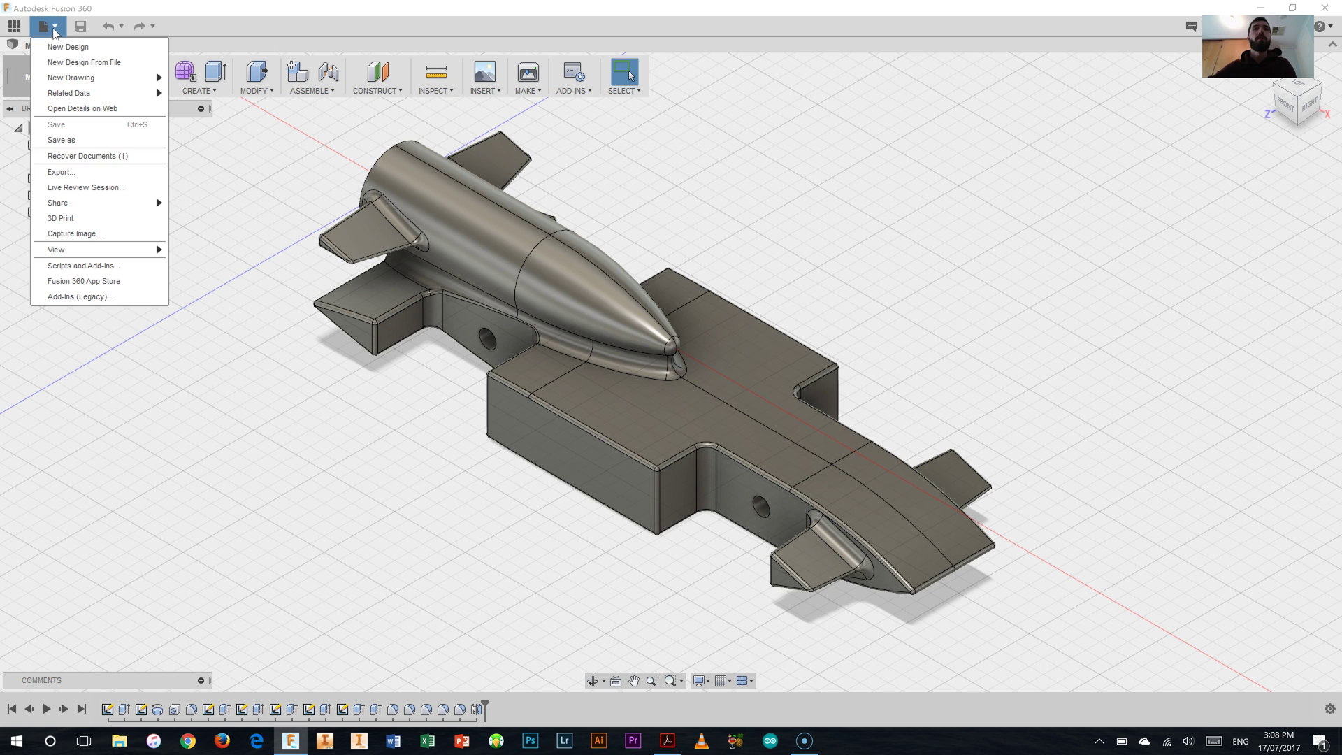
click(68, 47)
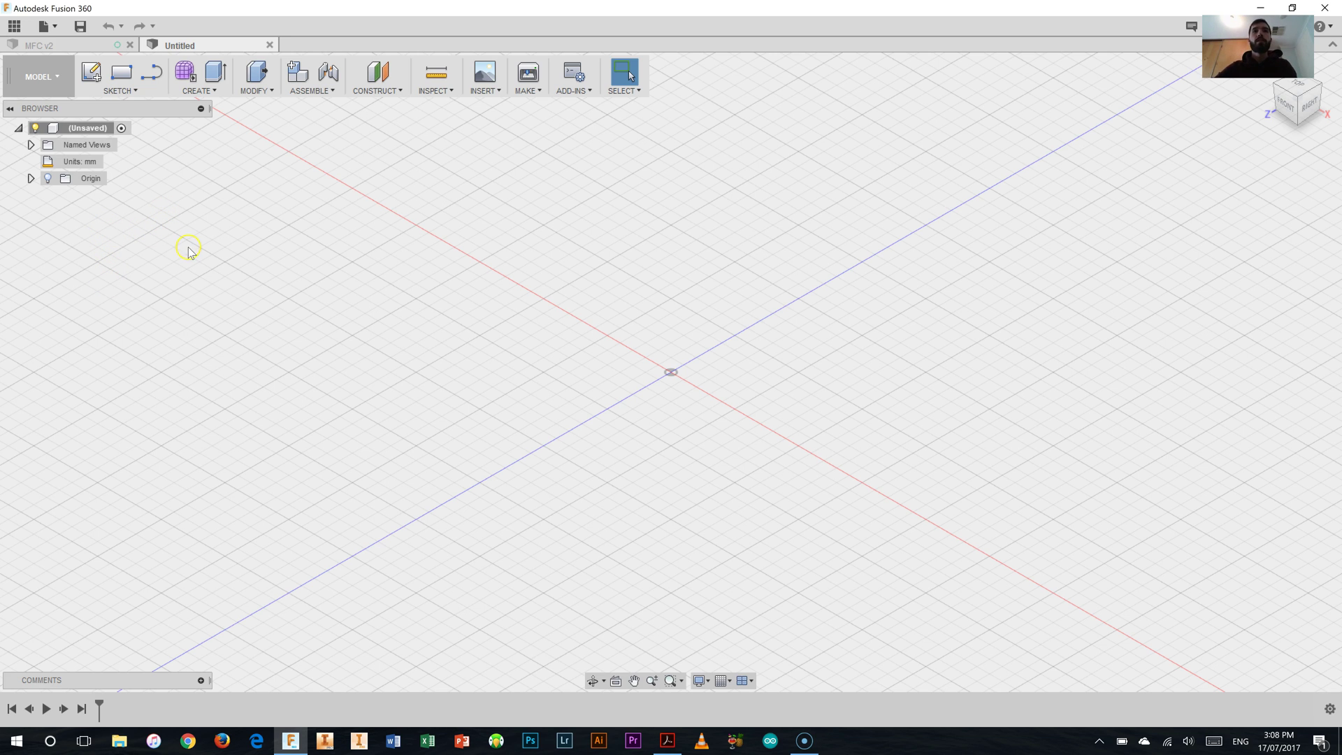
click(668, 741)
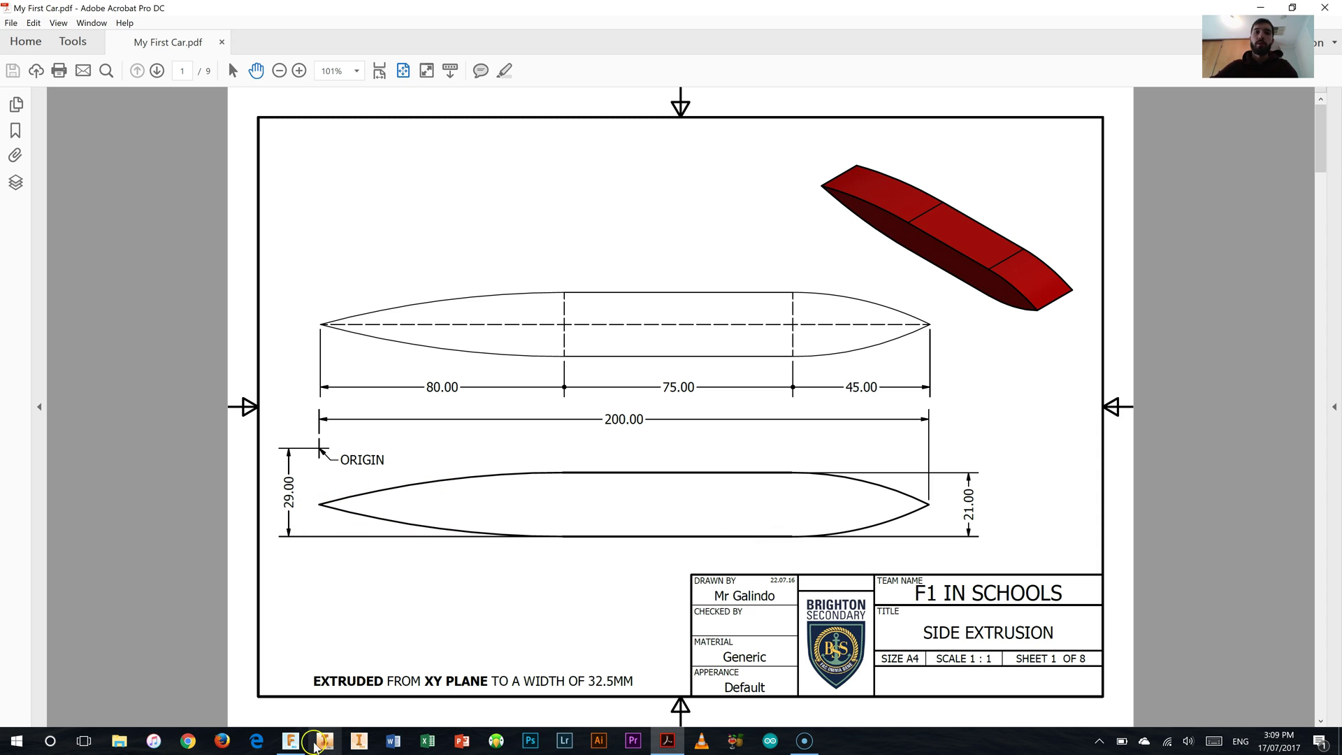
- Start a sketch on the front origin plane and discard an accidental rectangle edge
click(291, 741)
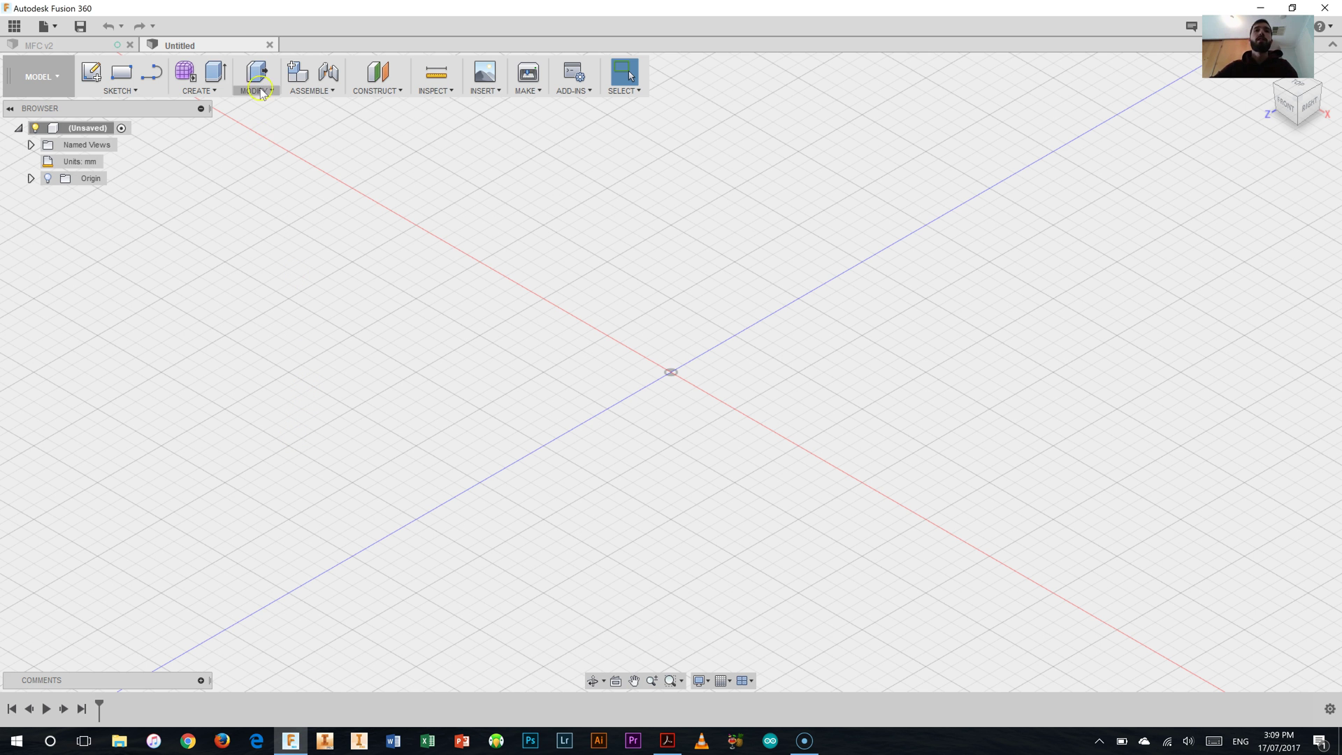
click(90, 73)
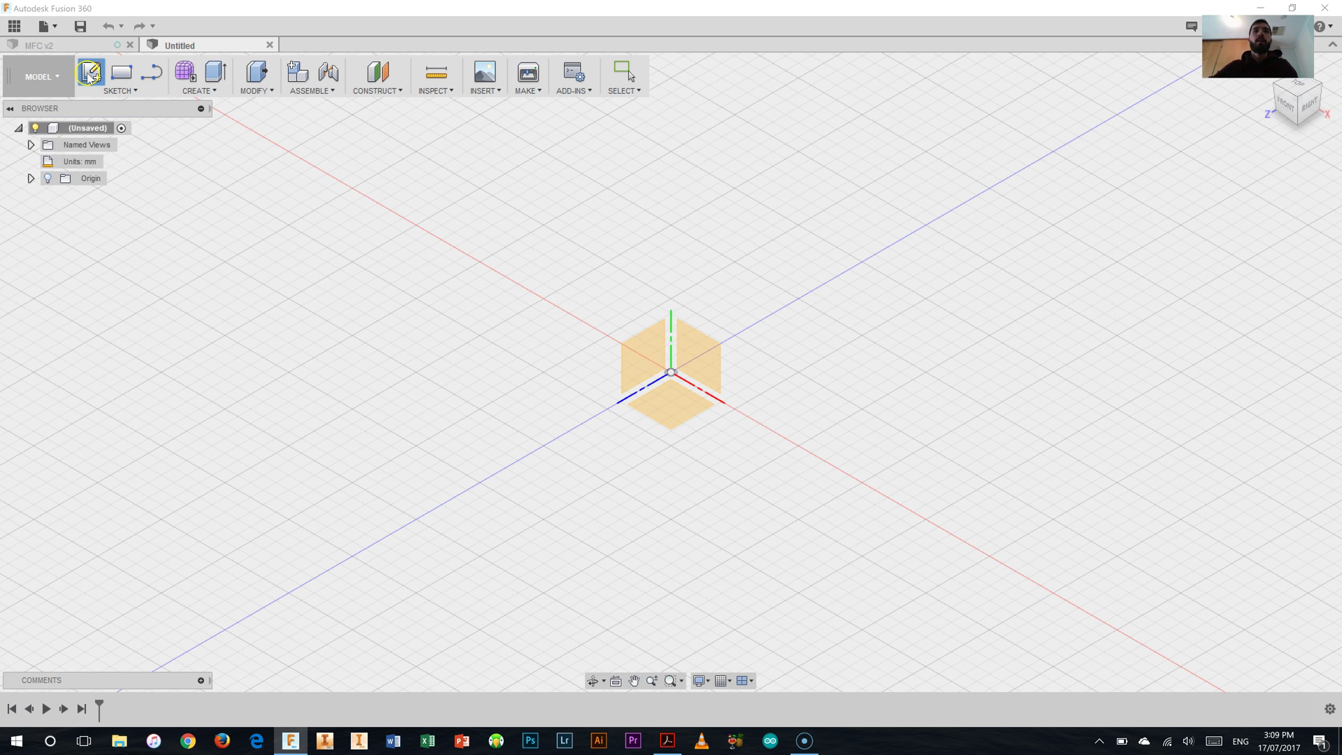
click(701, 341)
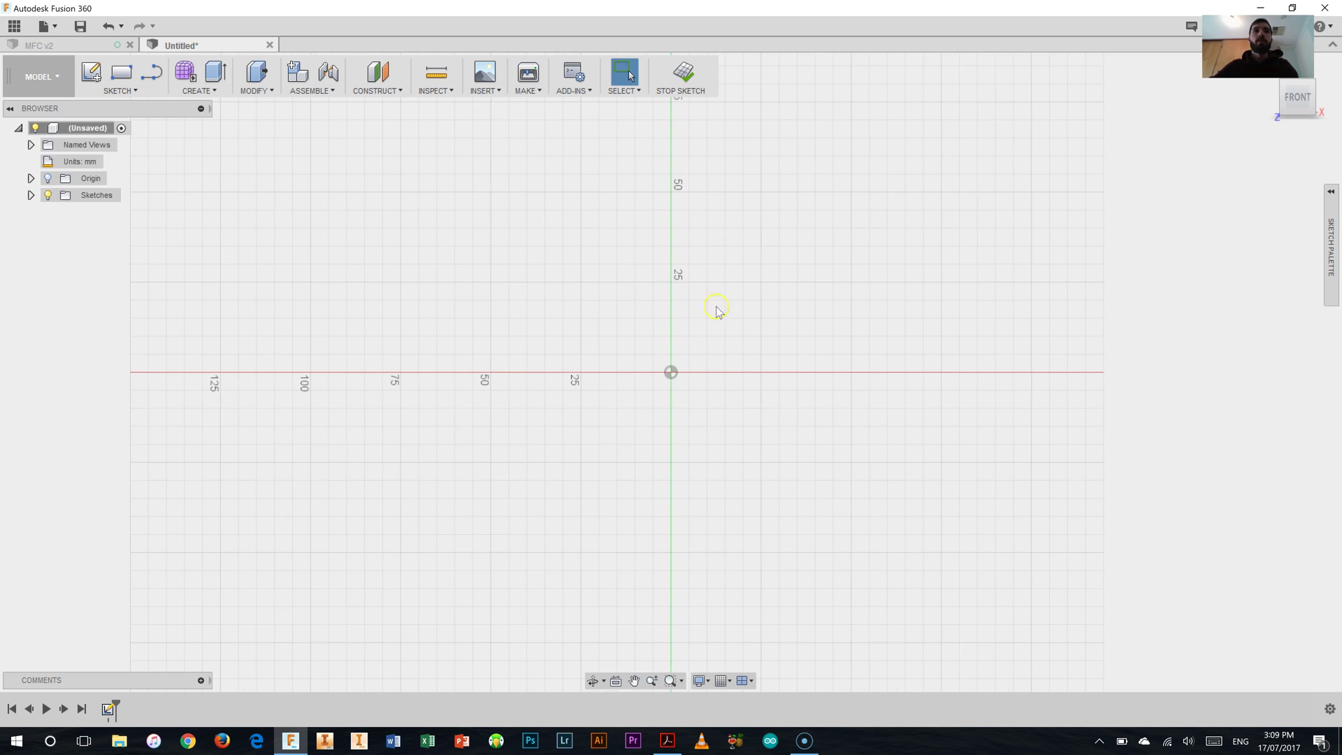
click(151, 72)
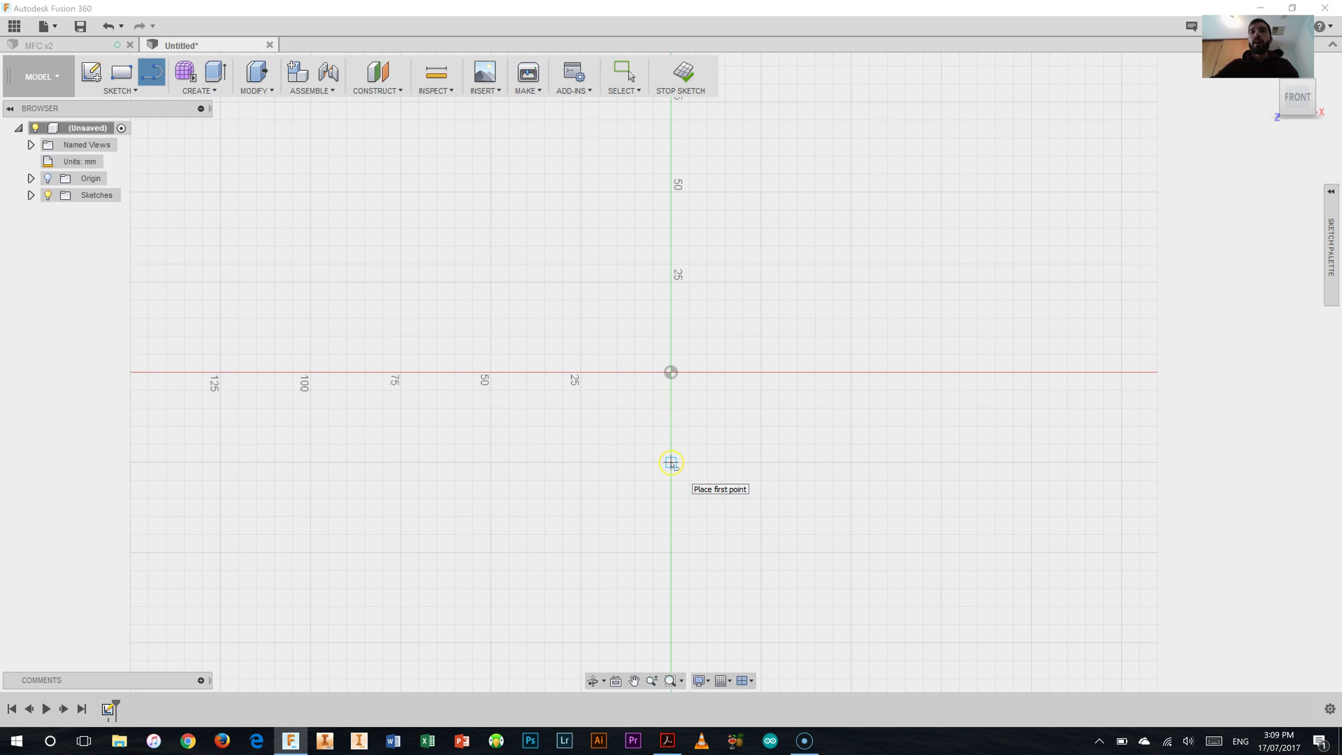
click(671, 462)
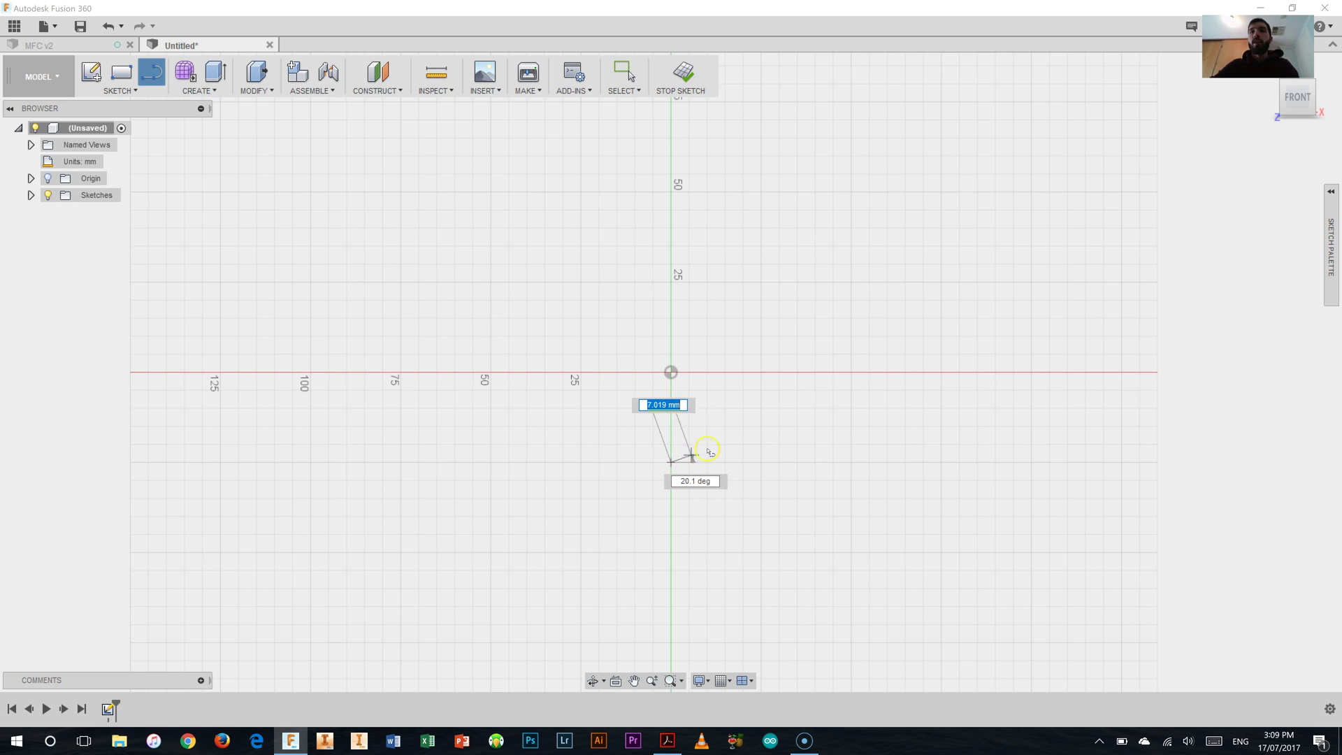
click(913, 418)
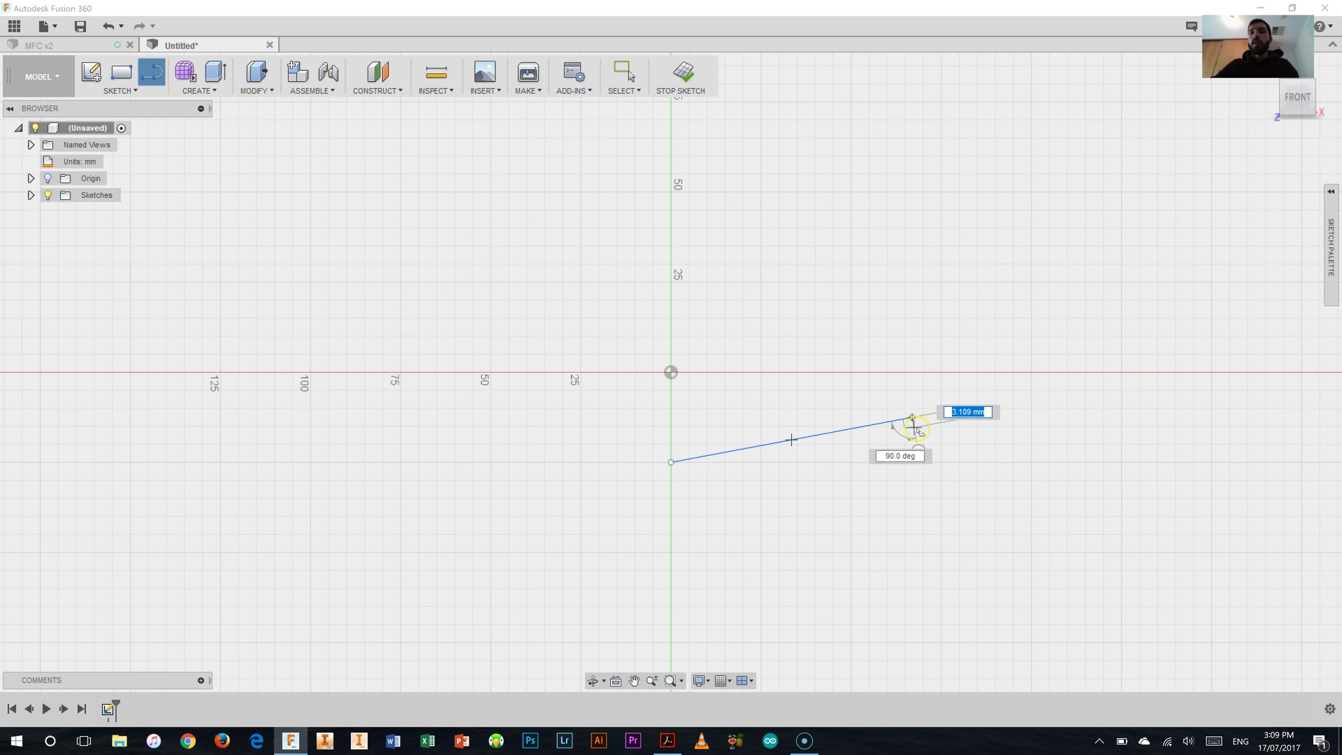
key(Escape)
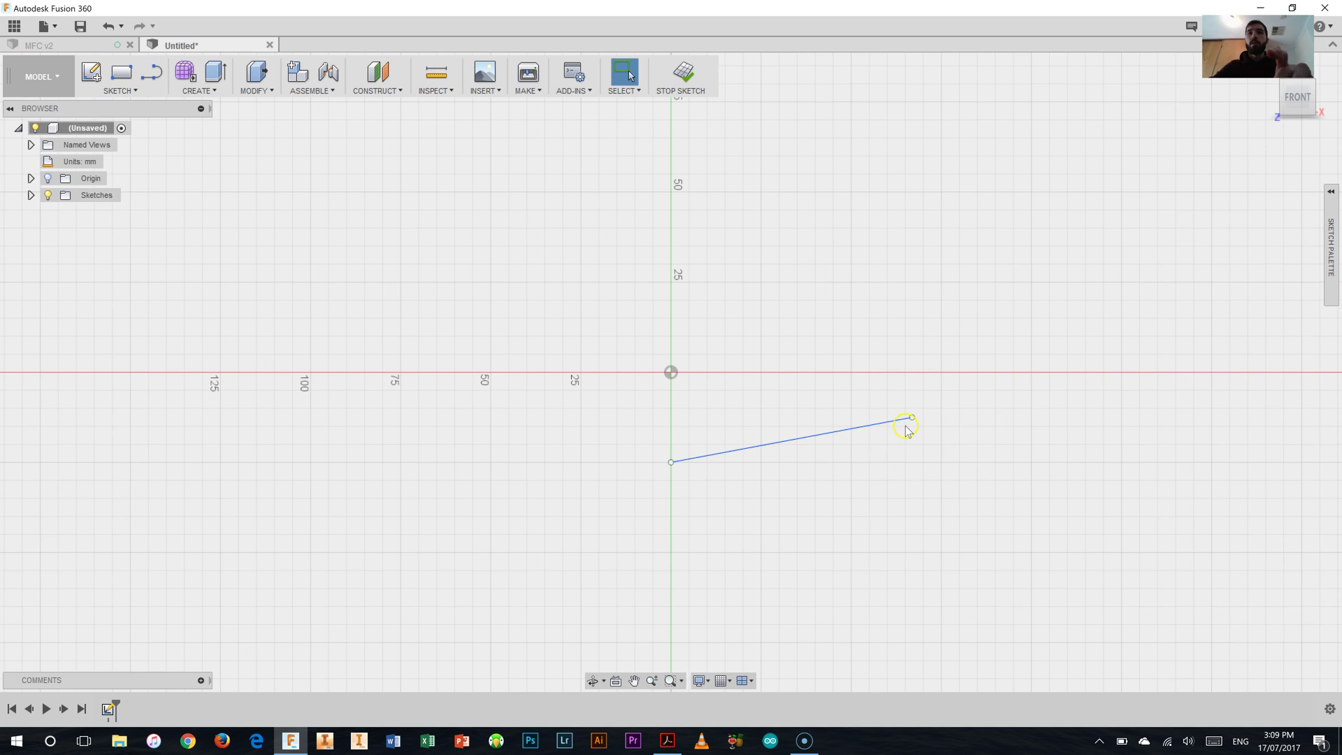
key(ctrl+z)
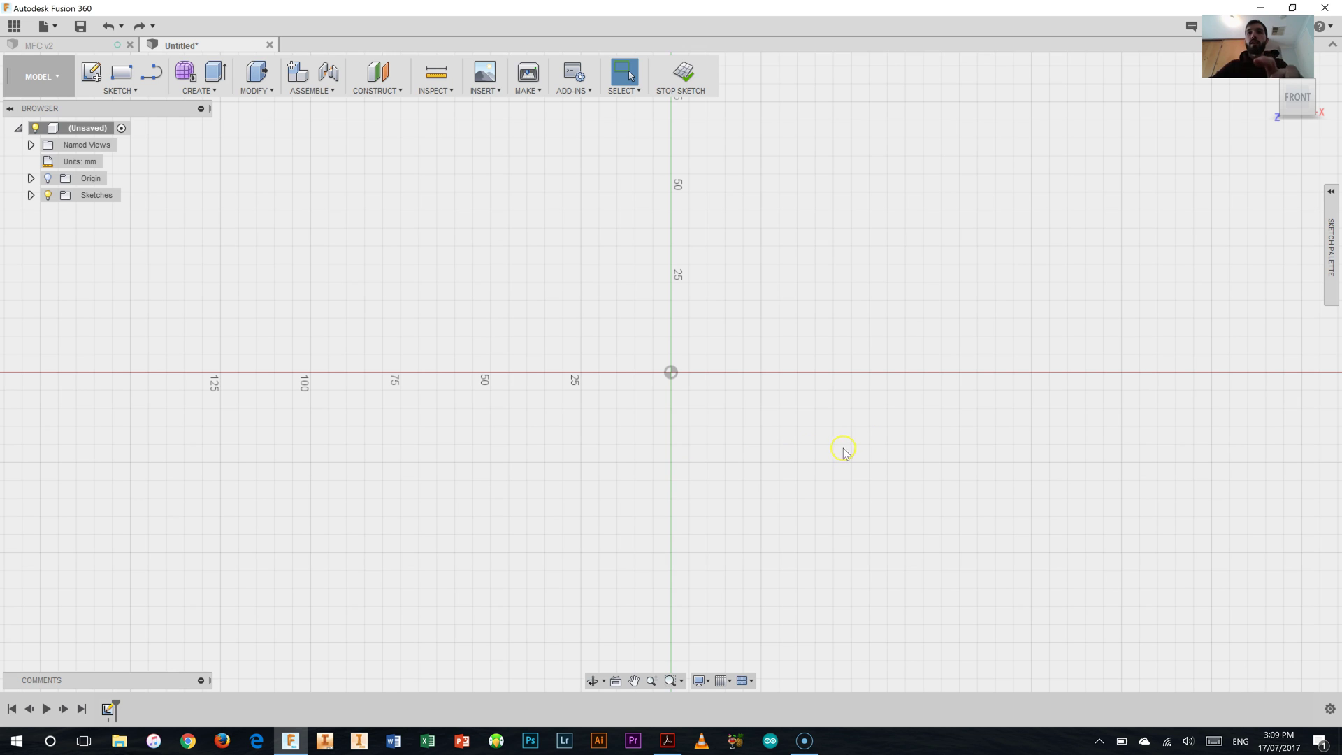
- Draw upper and lower parallel horizontal lines right of the vertical axis
key(l)
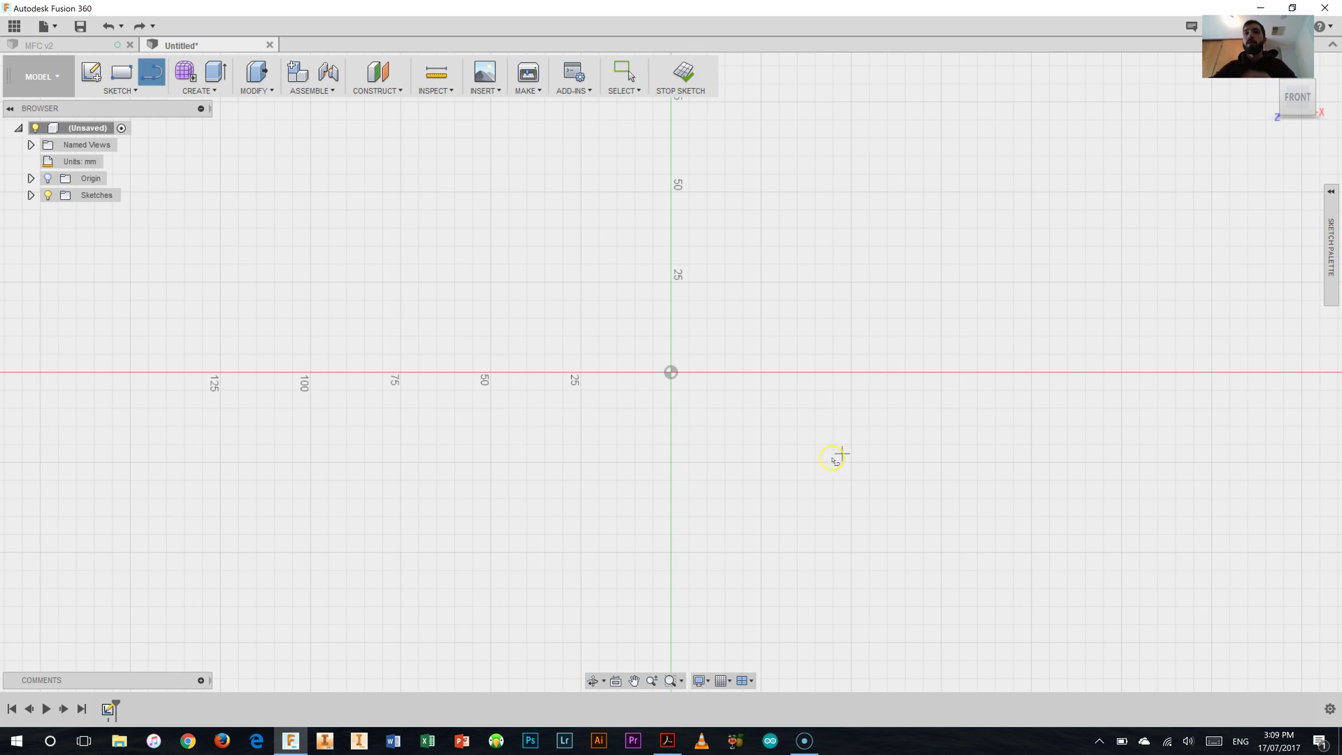
click(842, 423)
click(1103, 423)
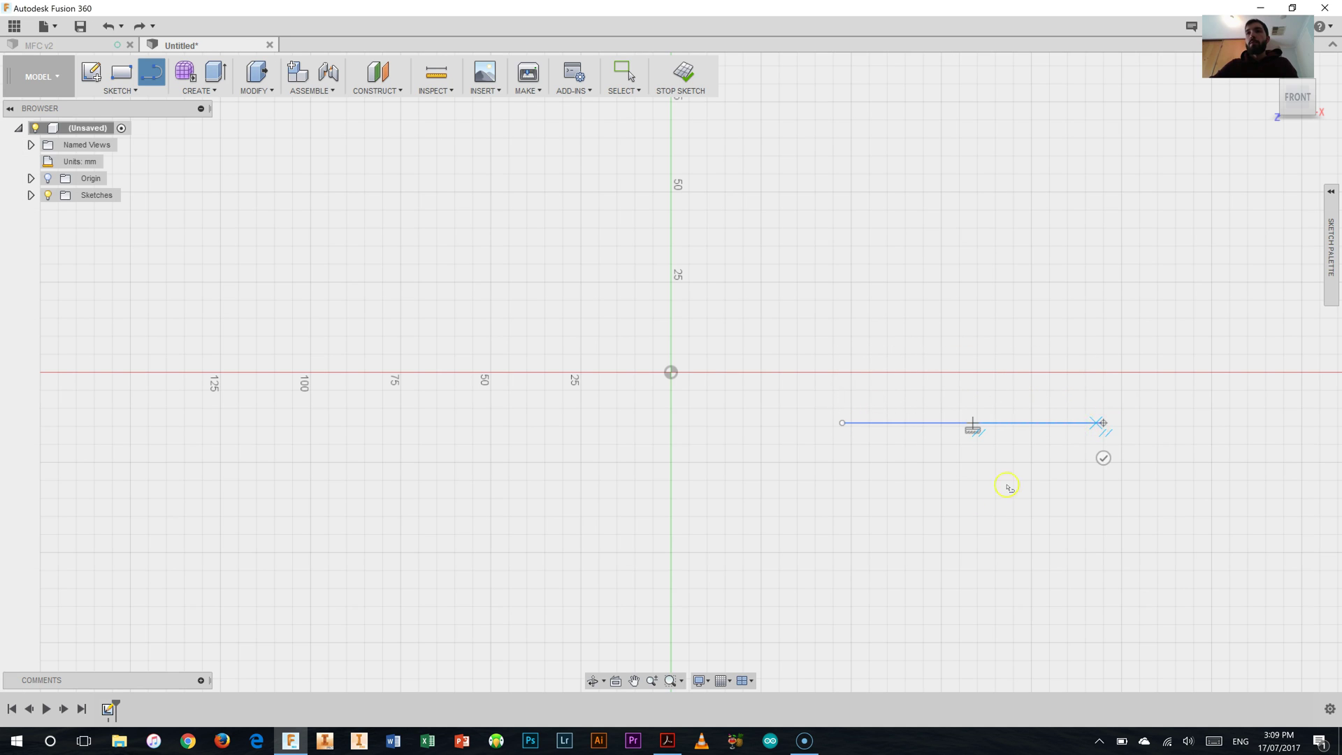
right_click(901, 514)
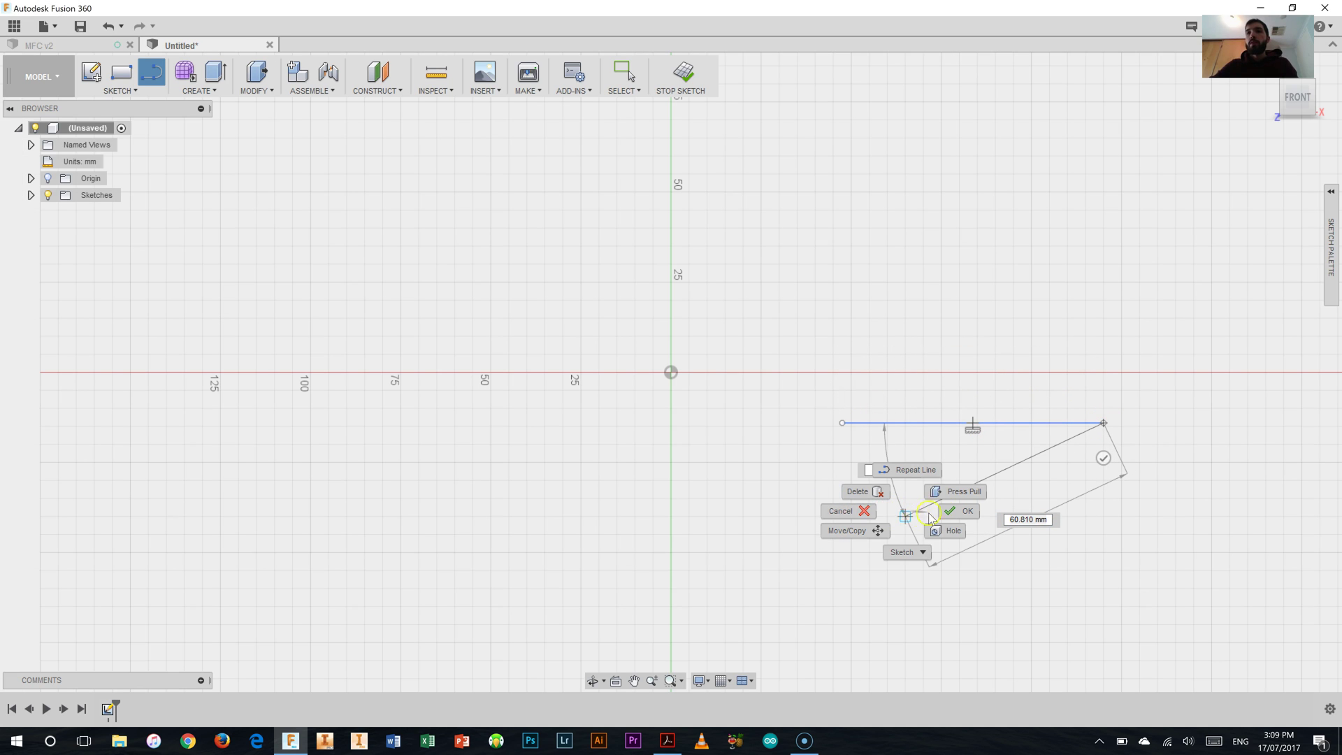
click(928, 511)
key(l)
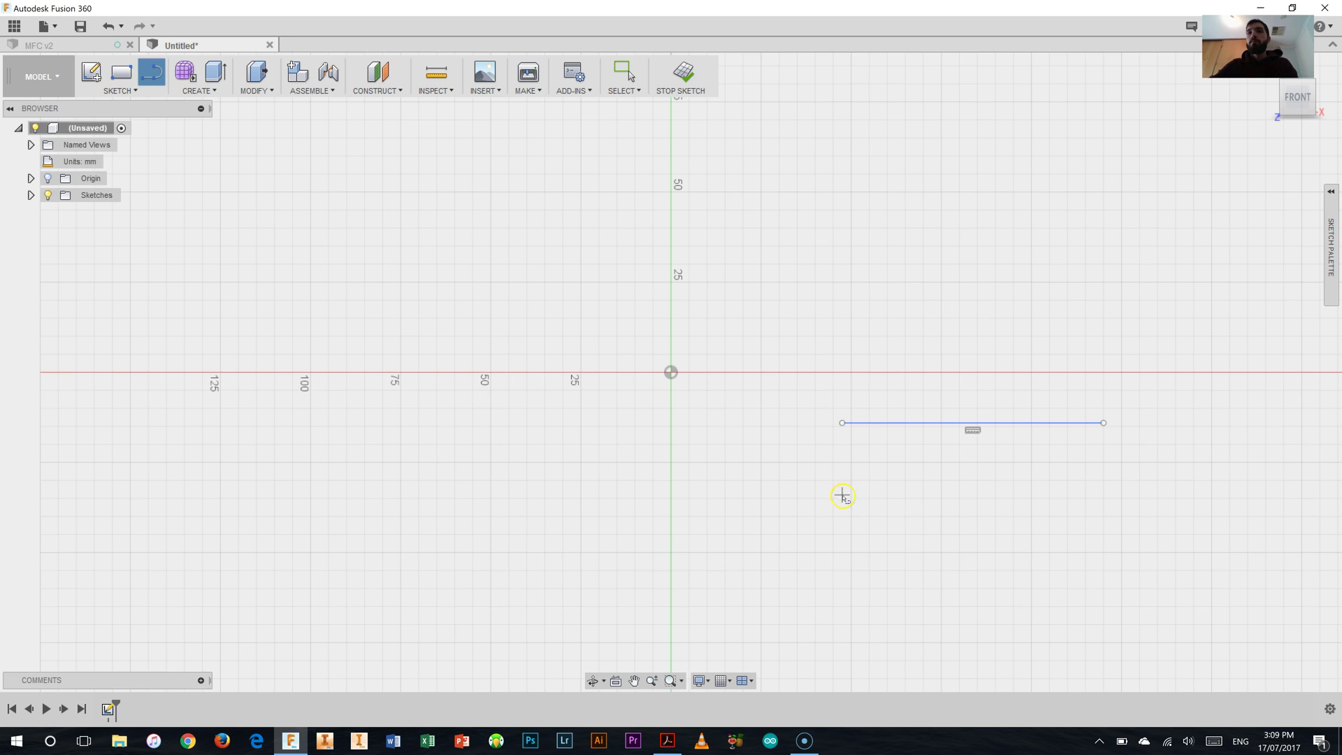
click(852, 499)
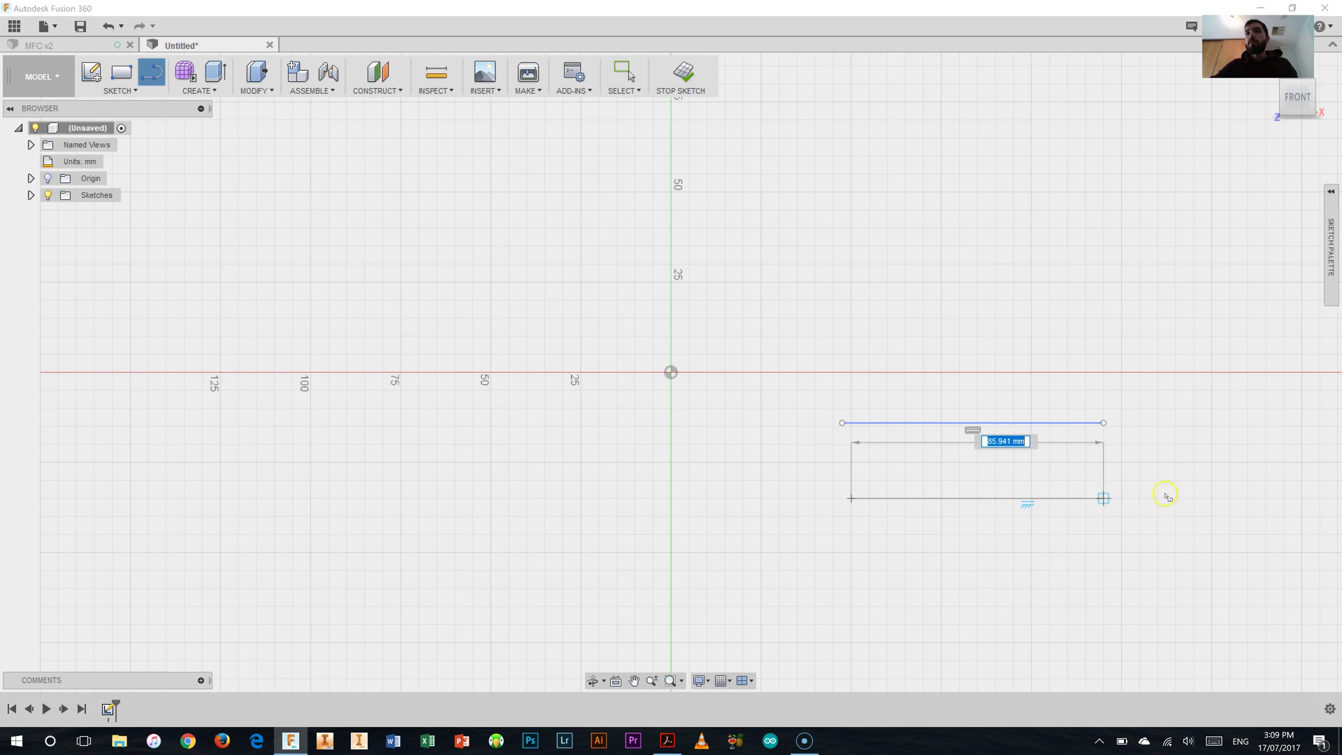
click(1122, 498)
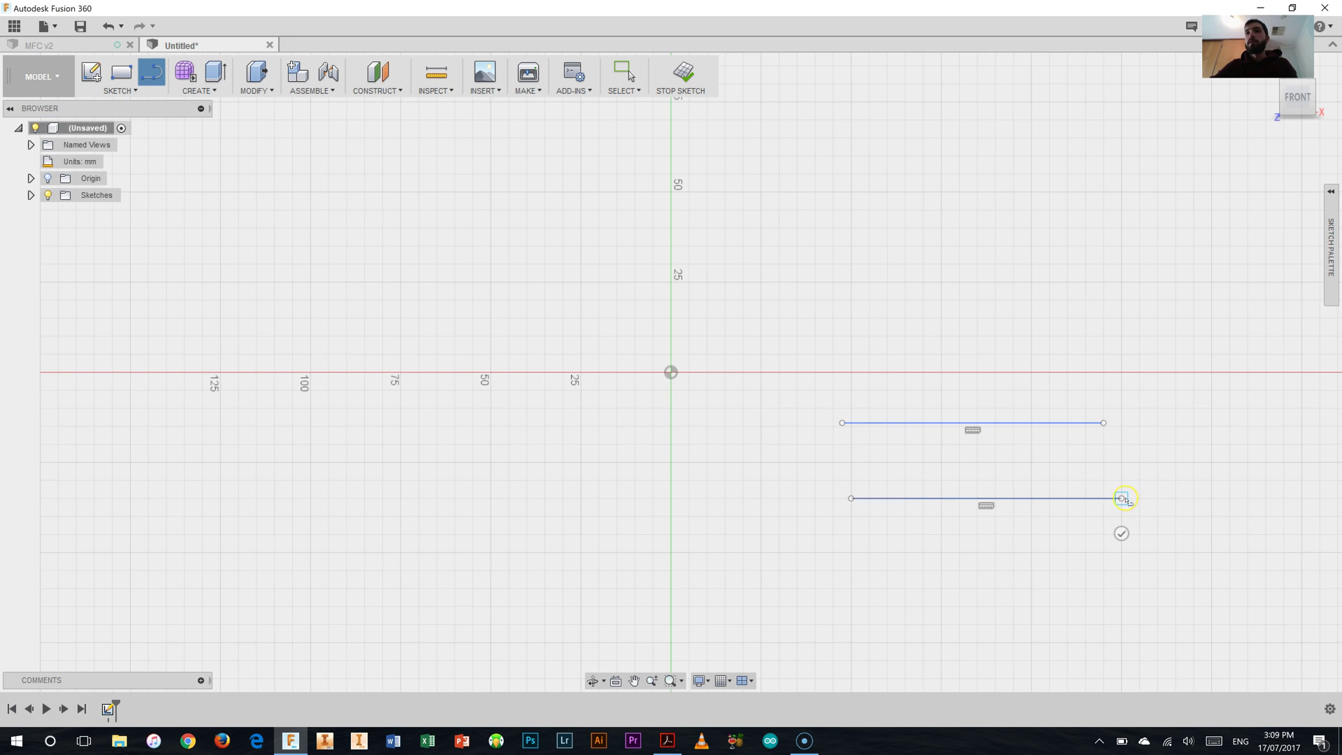
right_click(973, 470)
click(1005, 478)
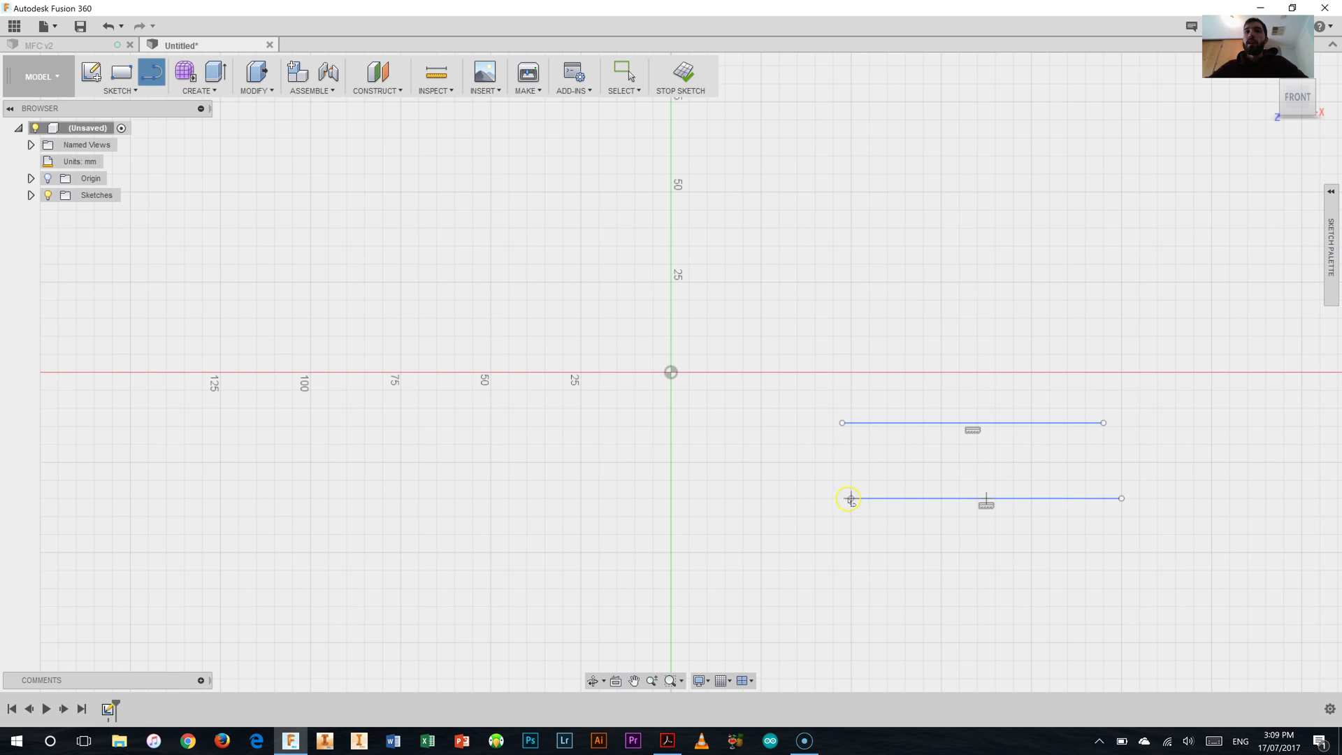
- Join the left ends of both lines to the origin with tangent arcs
drag(851, 499, 671, 462)
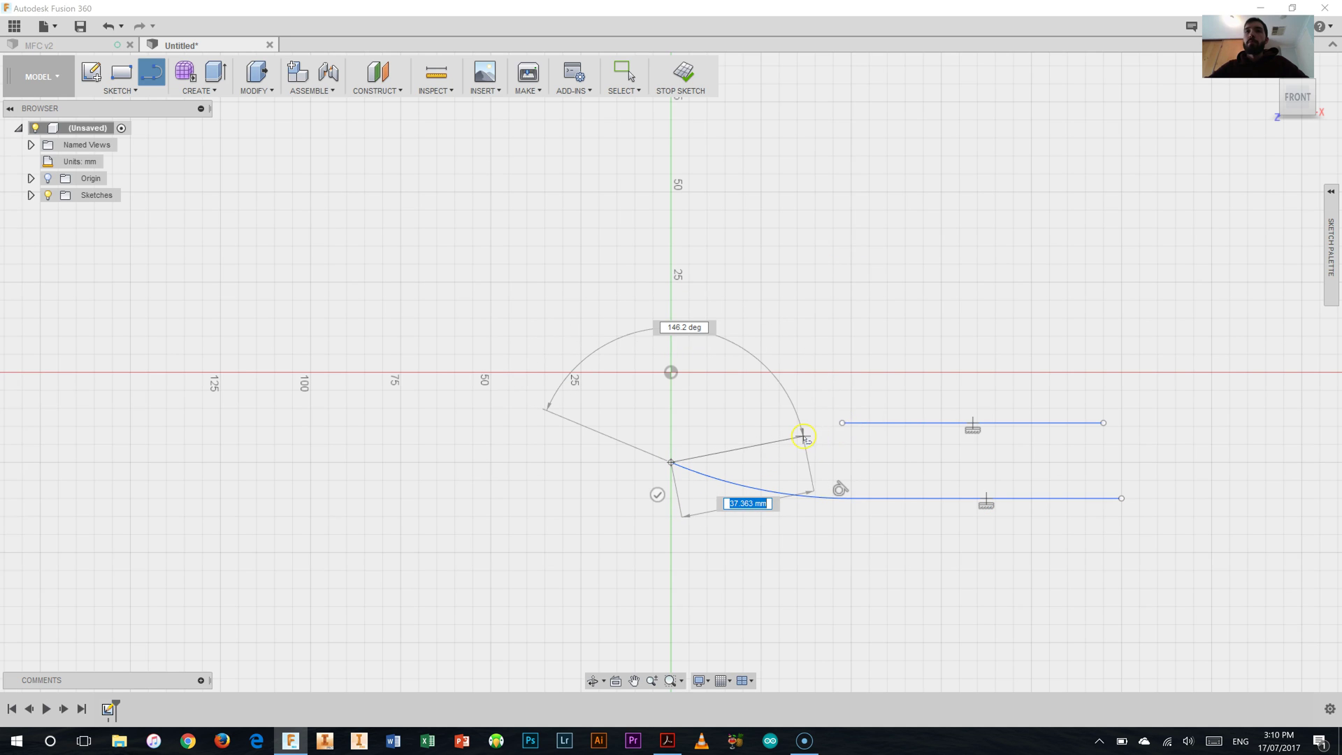
right_click(804, 437)
click(846, 437)
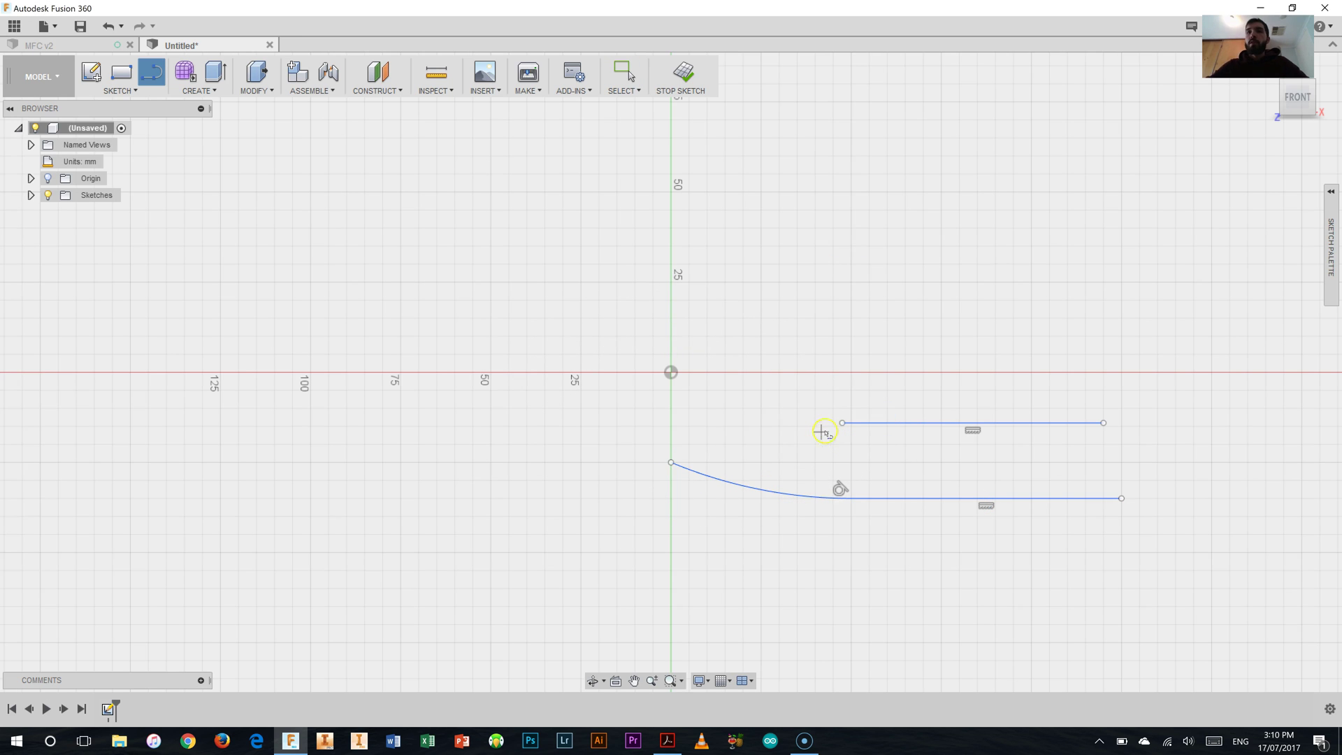
mouse_move(845, 422)
mouse_down()
mouse_move(743, 422)
mouse_move(672, 464)
mouse_up()
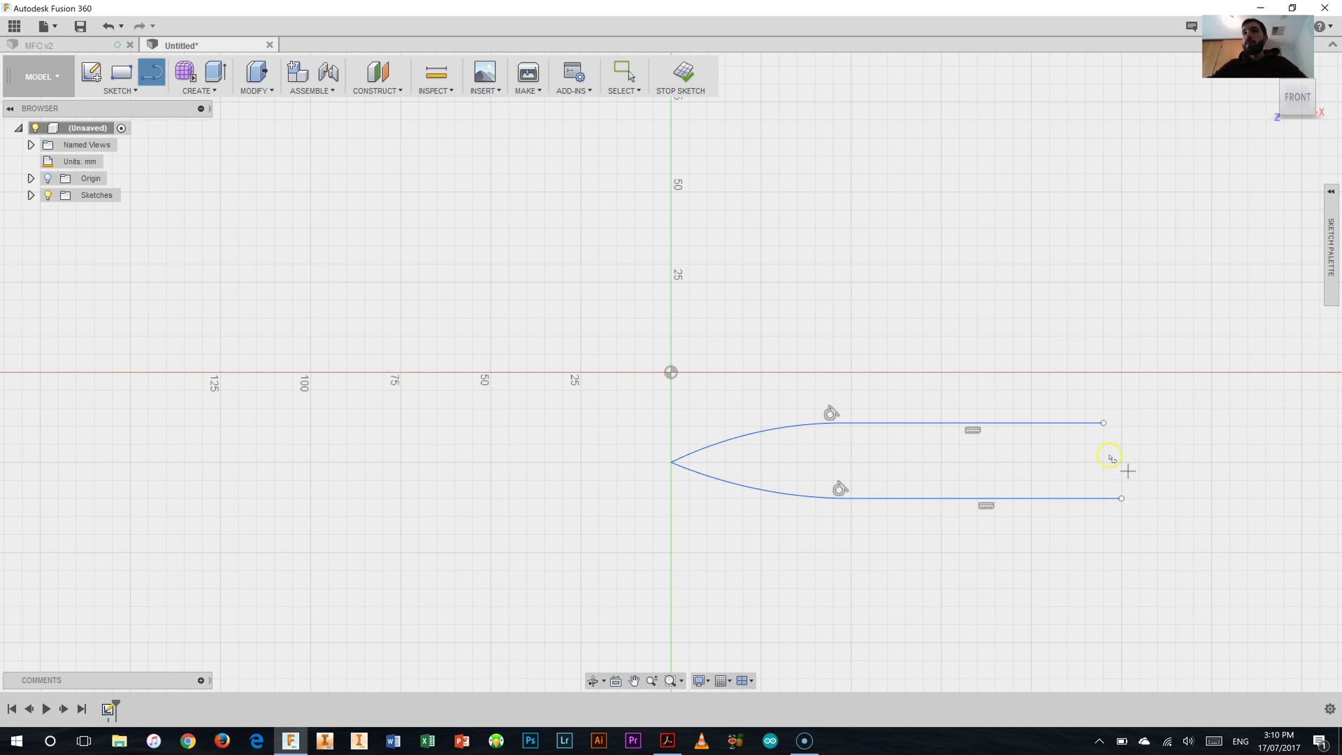
- Close the profile with tangent arcs from both lines' right ends meeting at the right tip
click(635, 680)
mouse_move(758, 661)
mouse_down()
mouse_move(472, 526)
mouse_move(444, 580)
mouse_up()
right_click(626, 455)
click(660, 456)
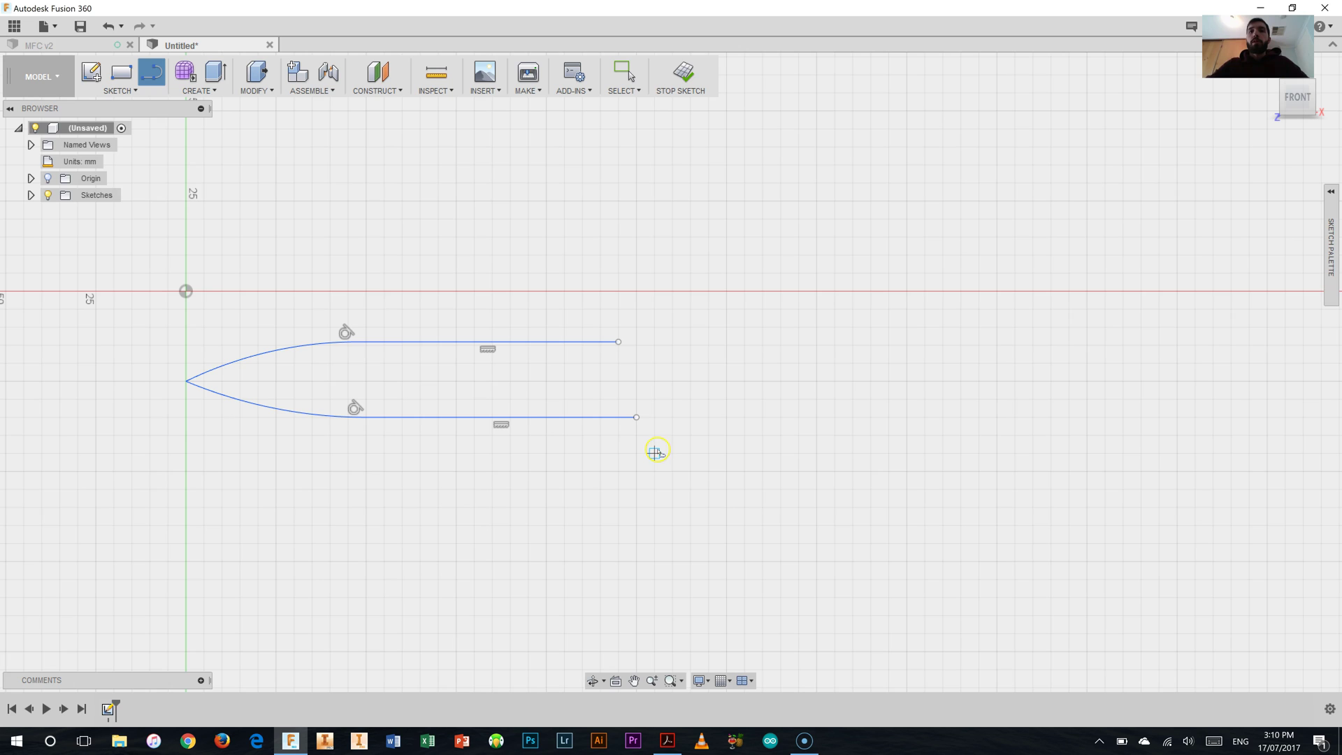
click(646, 421)
drag(636, 417, 871, 383)
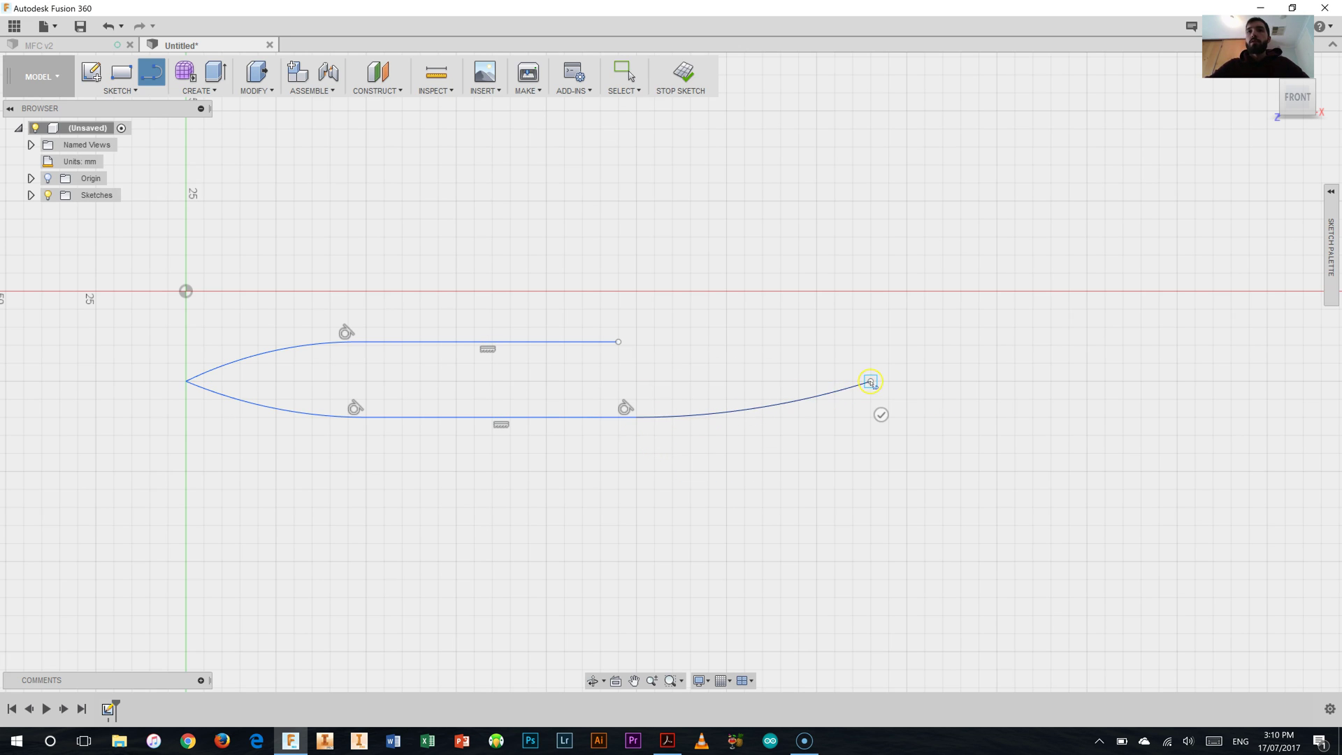
right_click(709, 351)
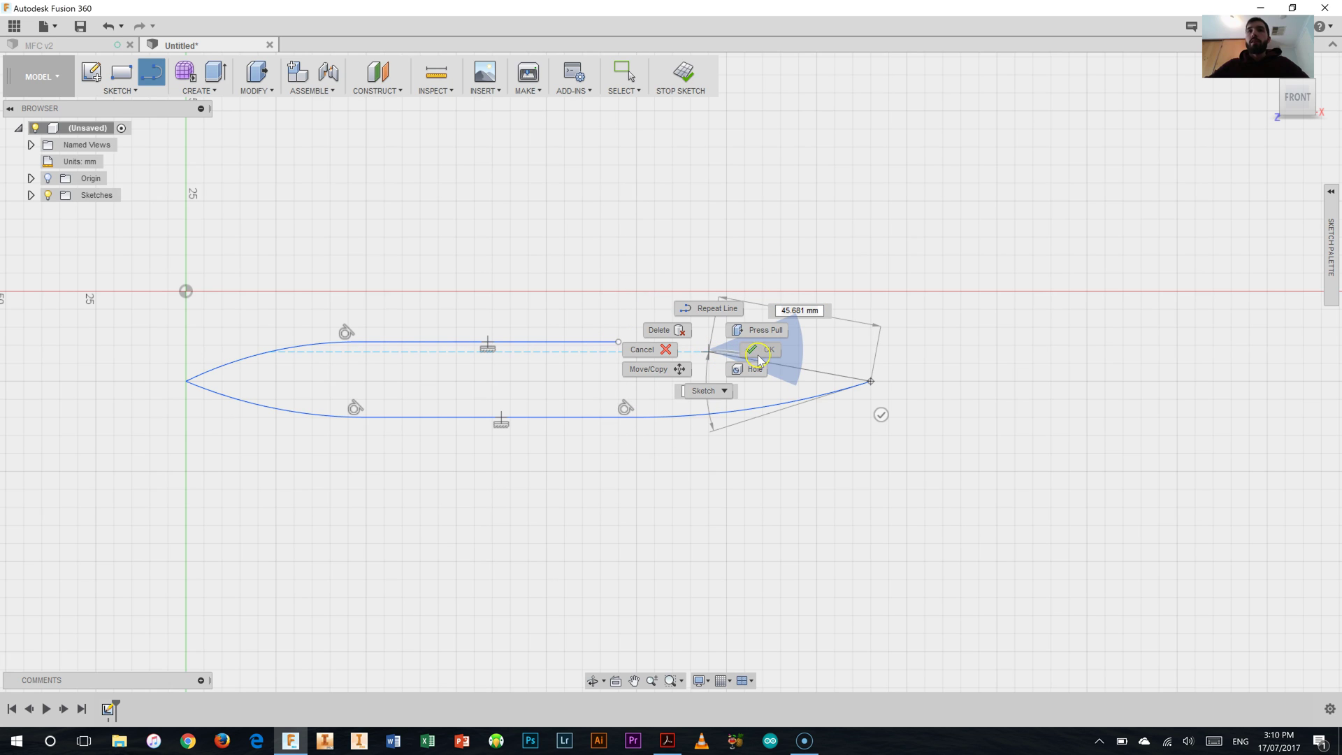
click(666, 351)
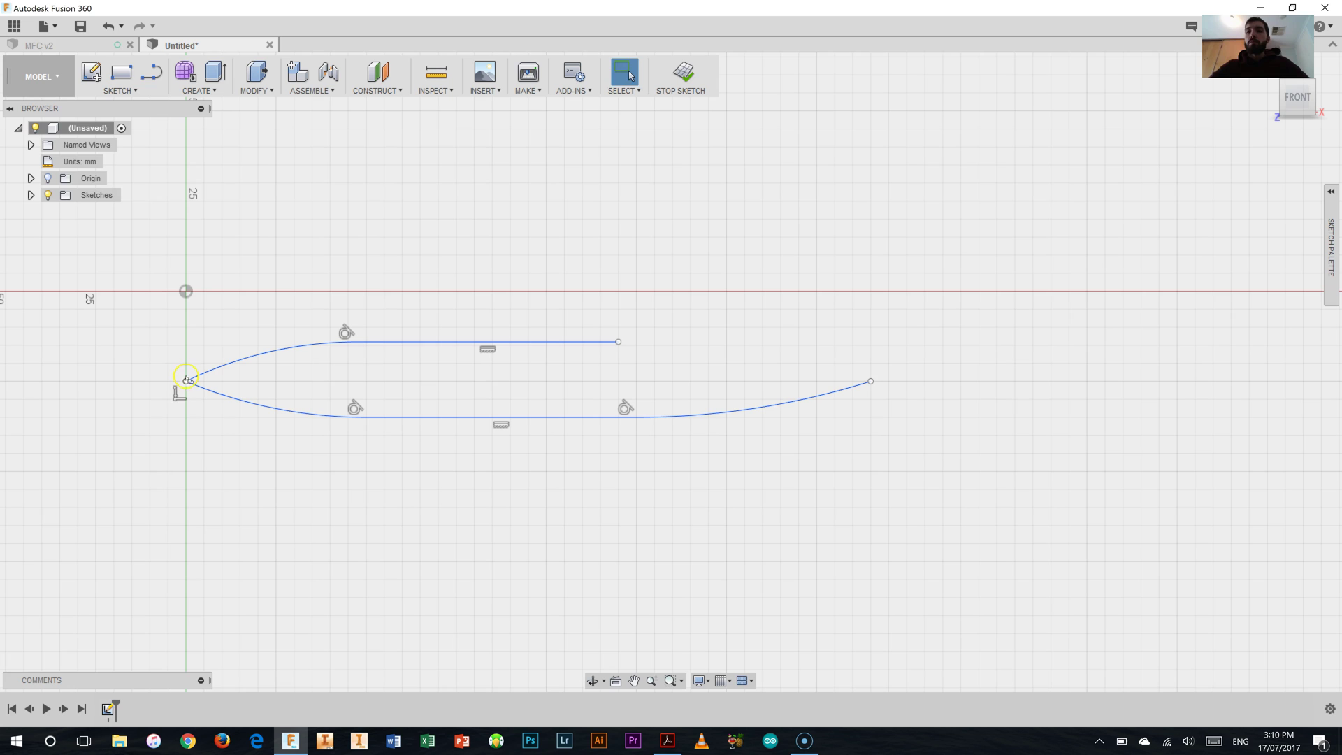
key(l)
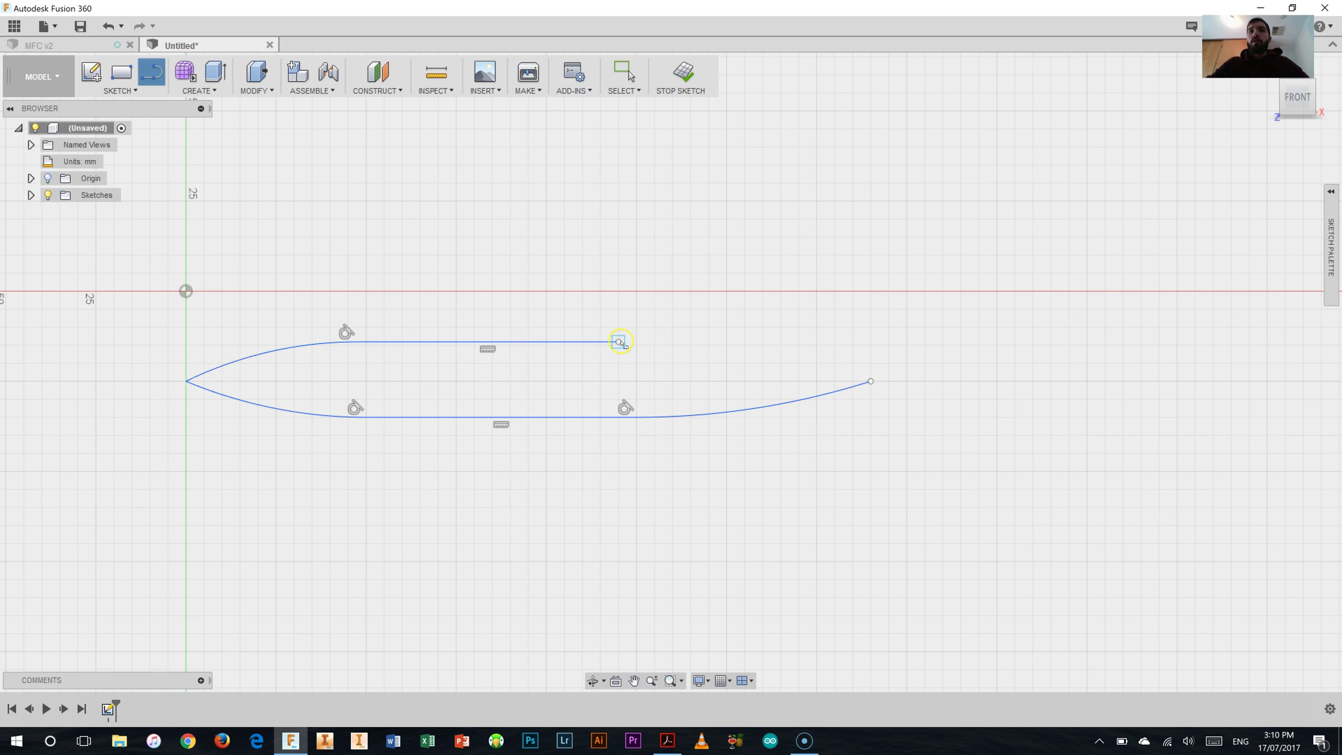
mouse_move(620, 342)
mouse_down()
mouse_move(850, 365)
mouse_move(872, 381)
mouse_up()
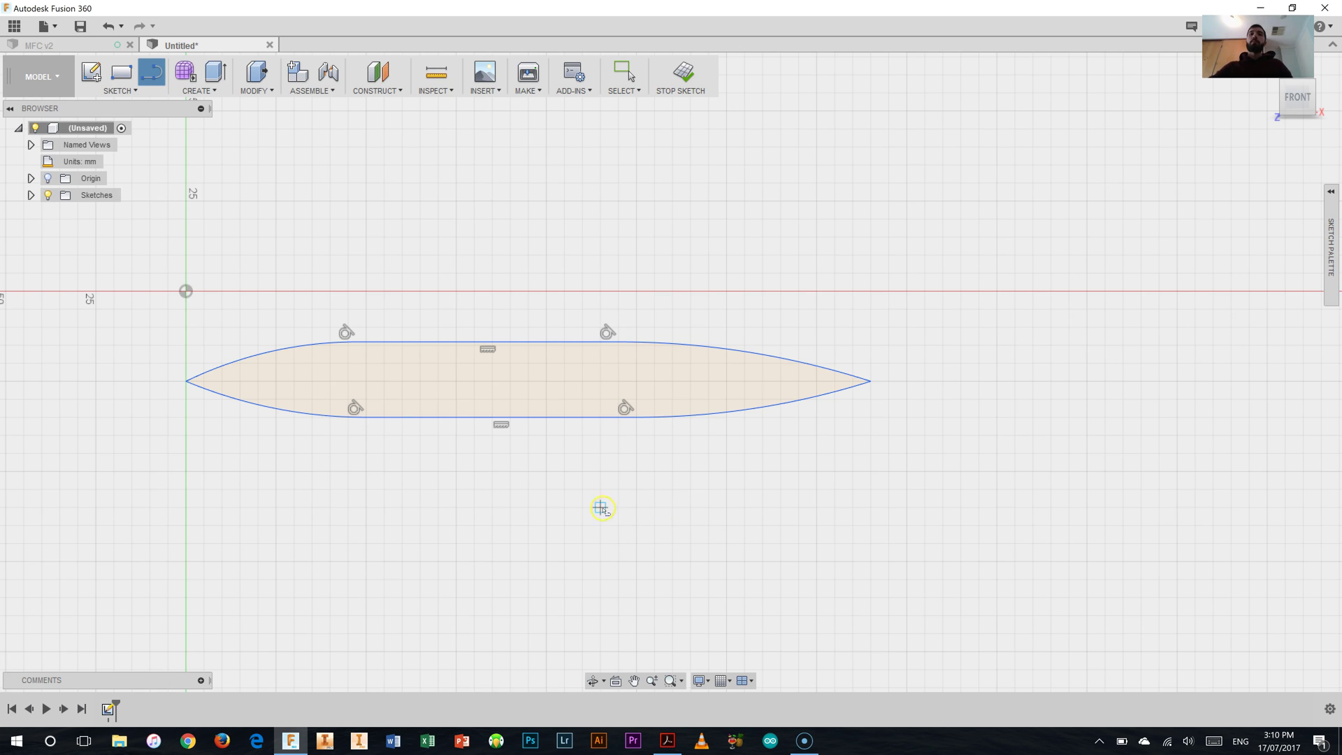
right_click(583, 472)
click(606, 472)
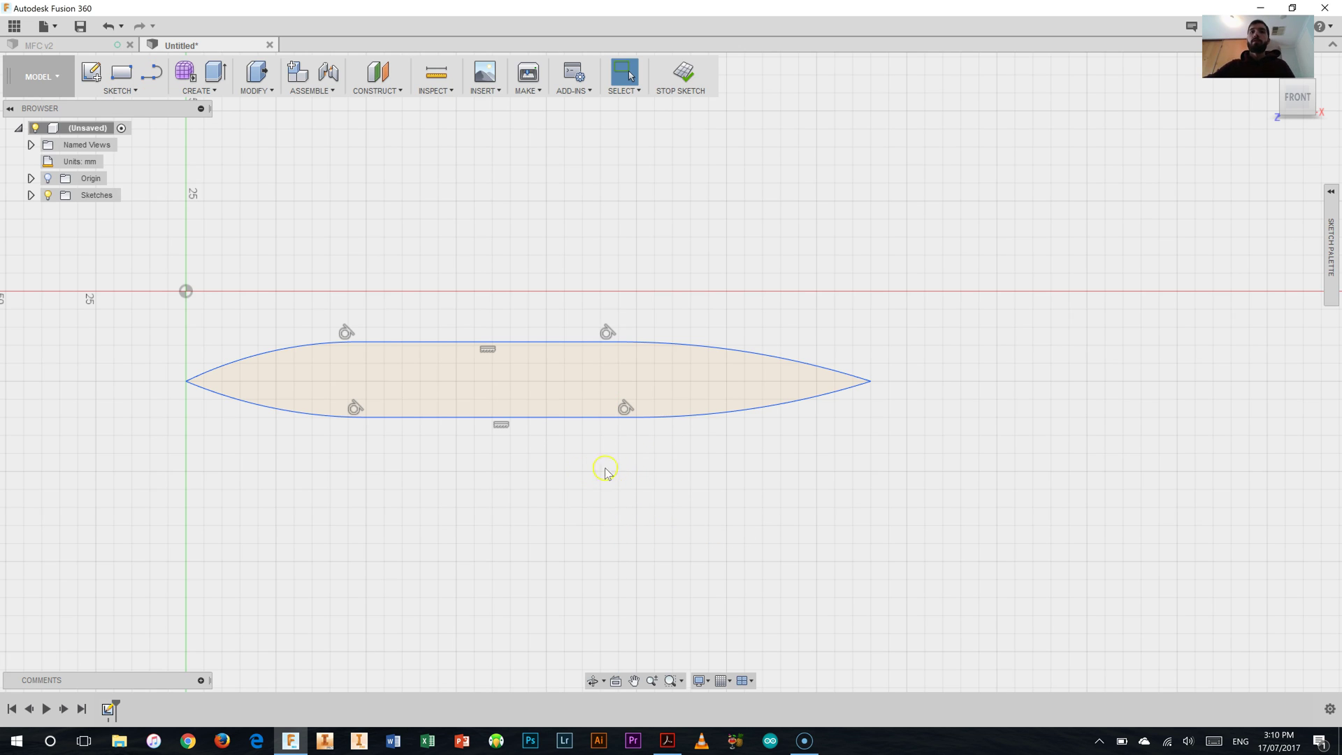
click(667, 743)
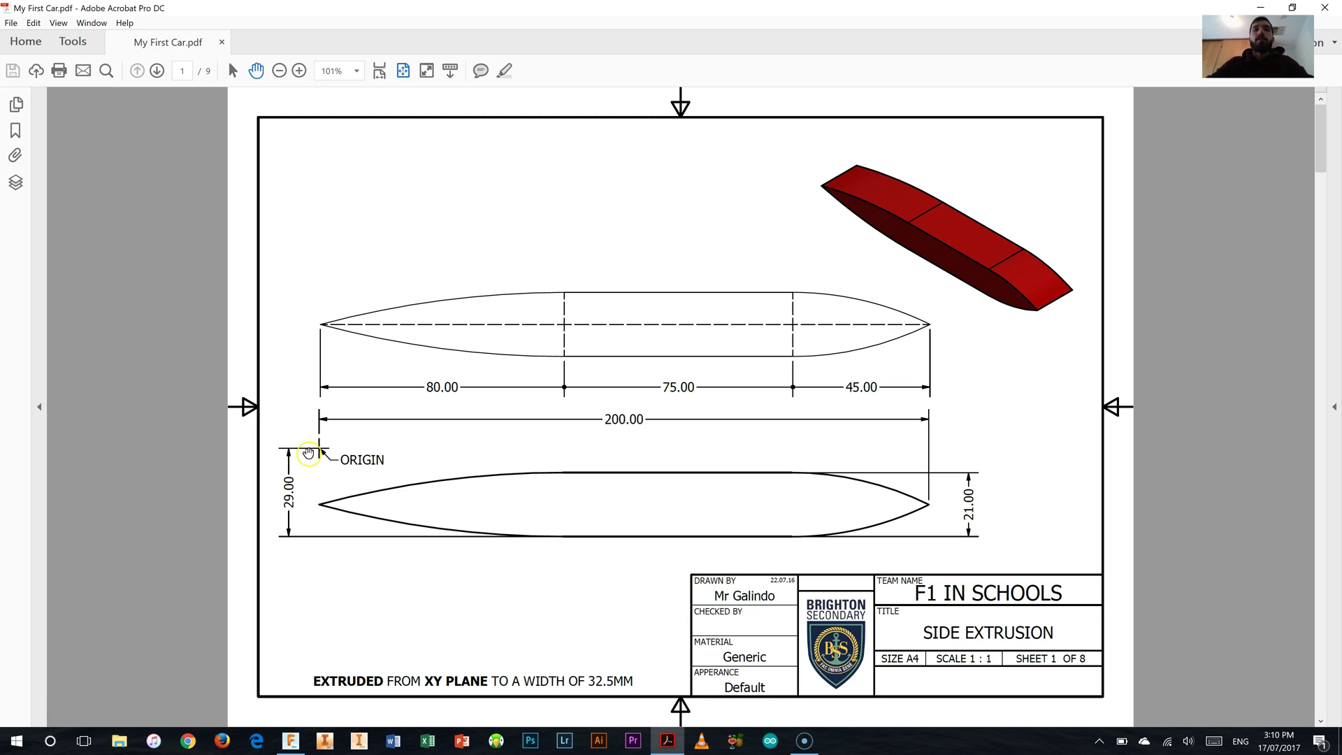
click(327, 453)
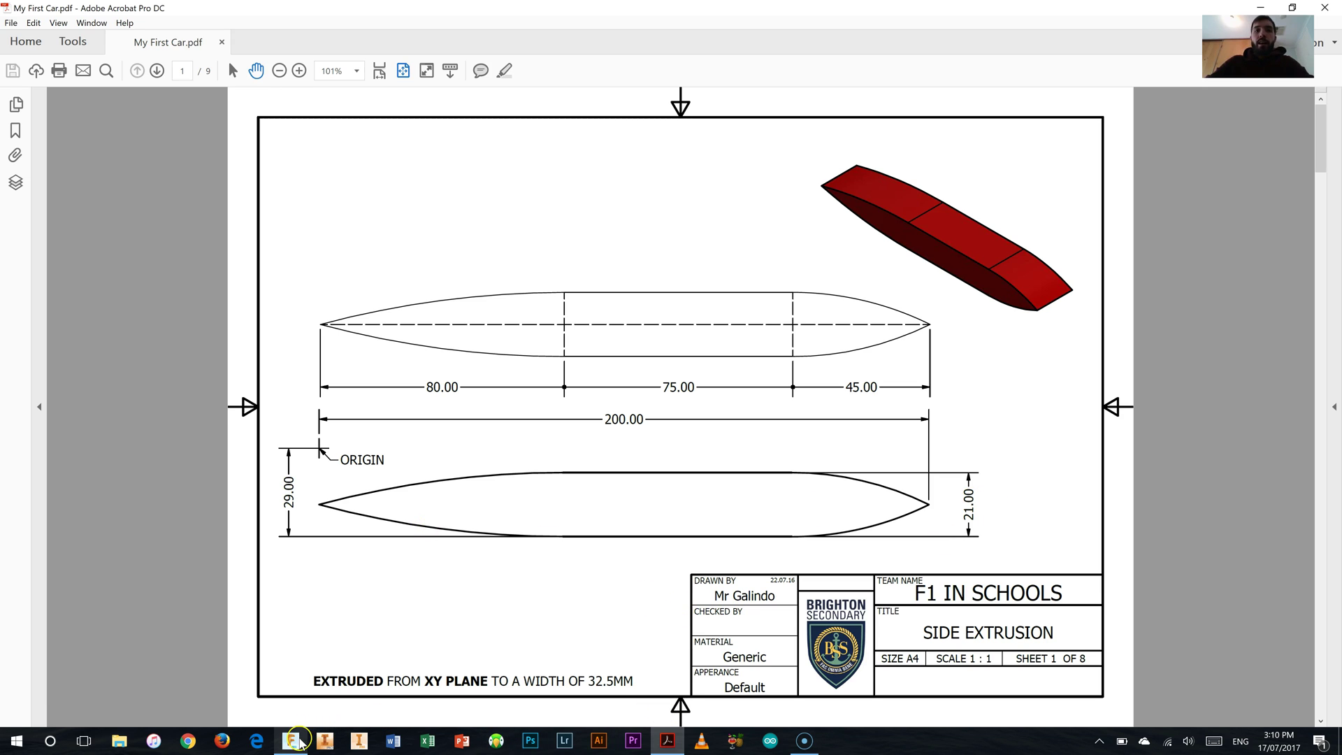
click(296, 740)
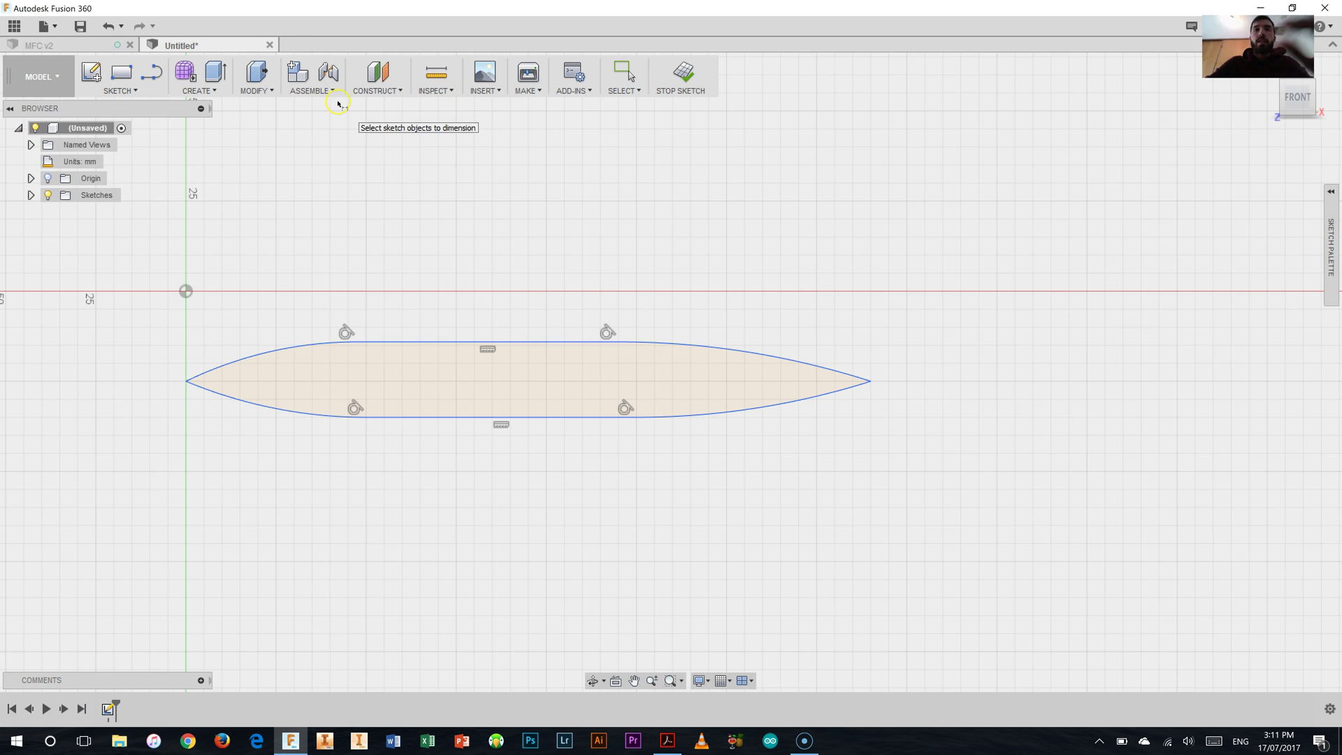
click(188, 379)
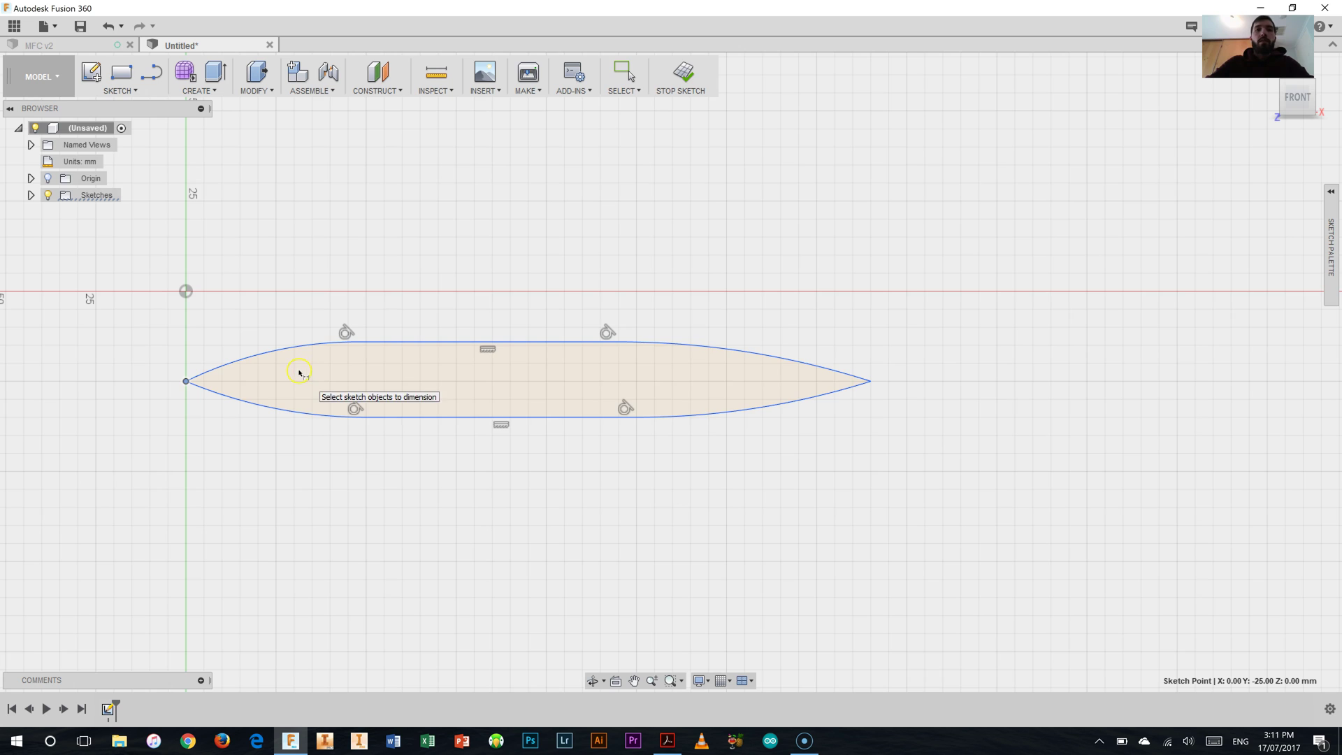
- Dimension the bottom line 29 mm below the origin and the profile height as 21 mm
ctrl+click(437, 417)
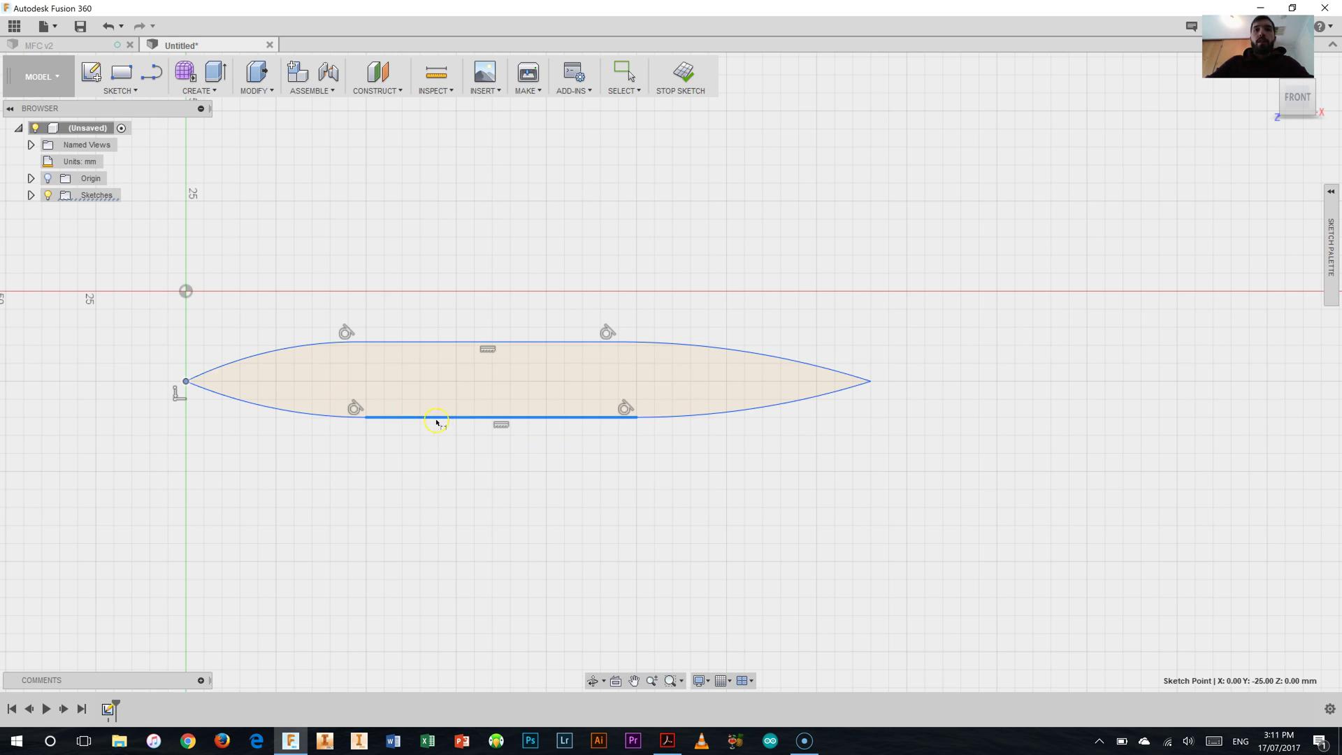
click(186, 292)
click(142, 334)
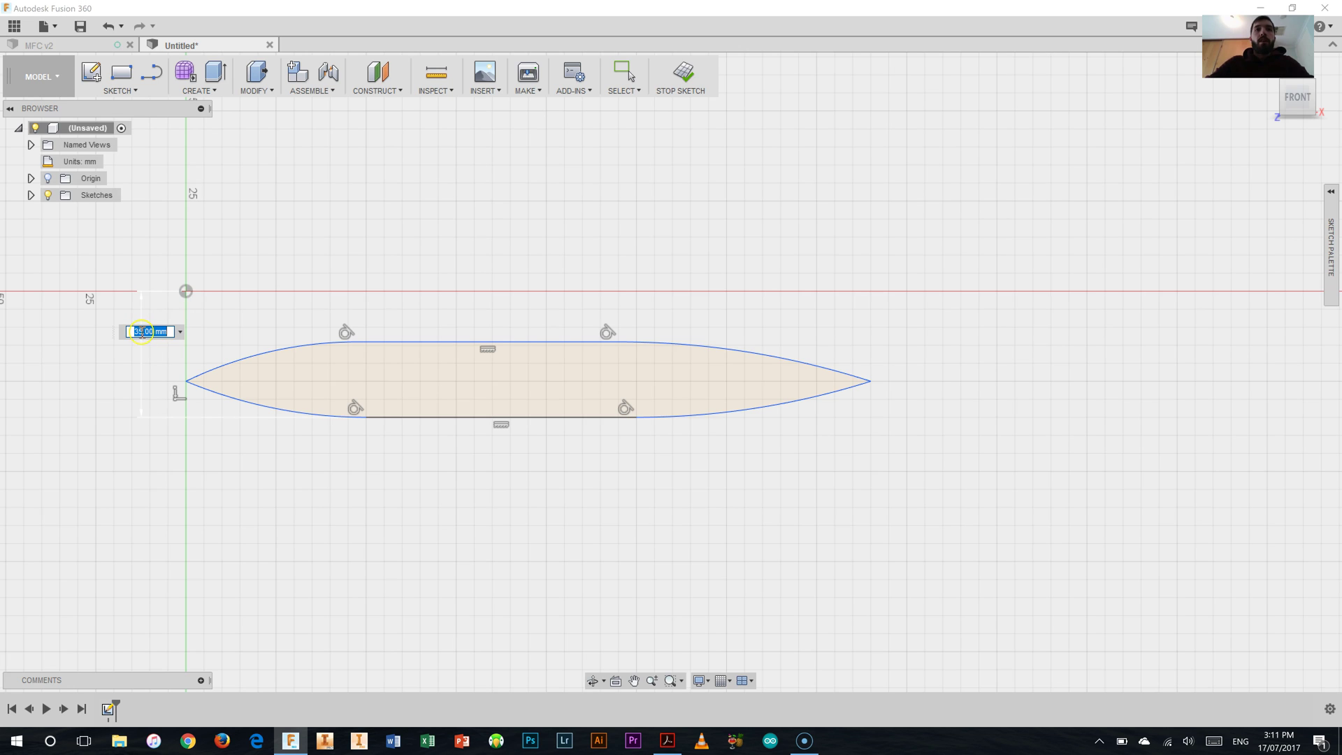
text(29)
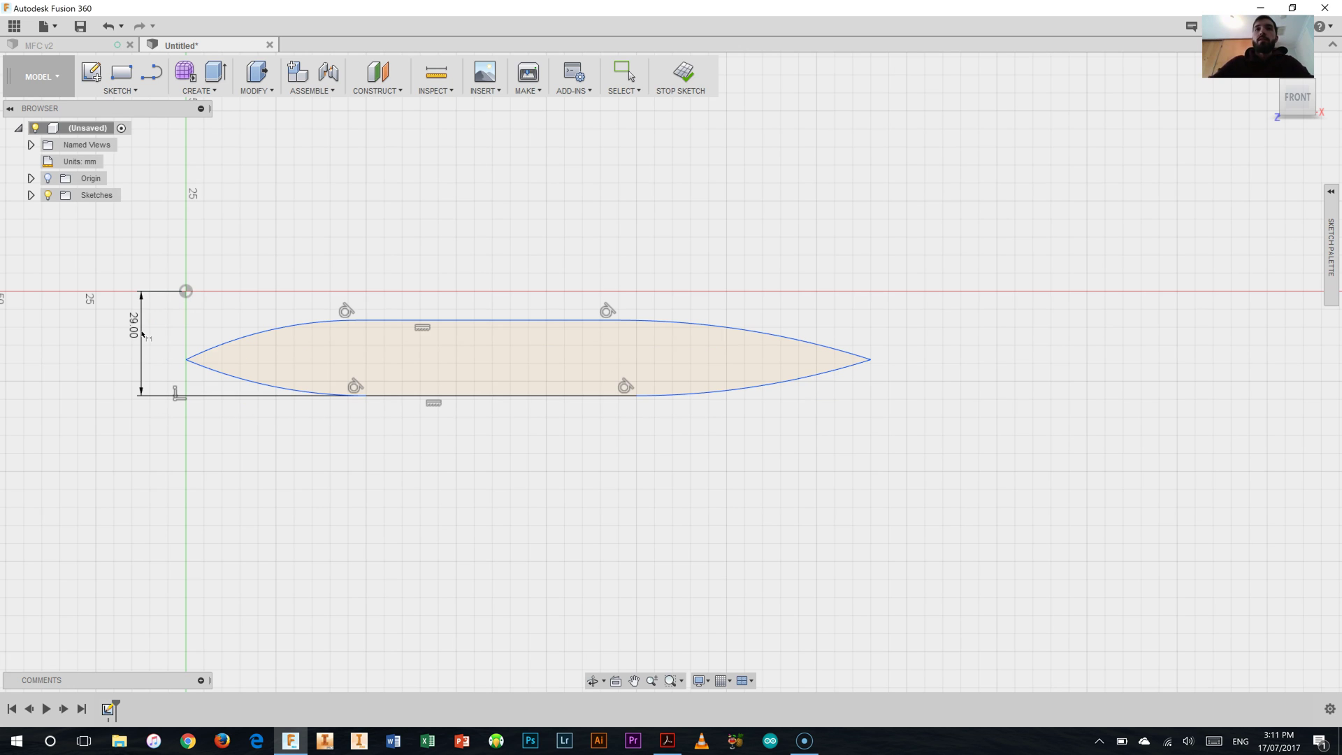
click(544, 394)
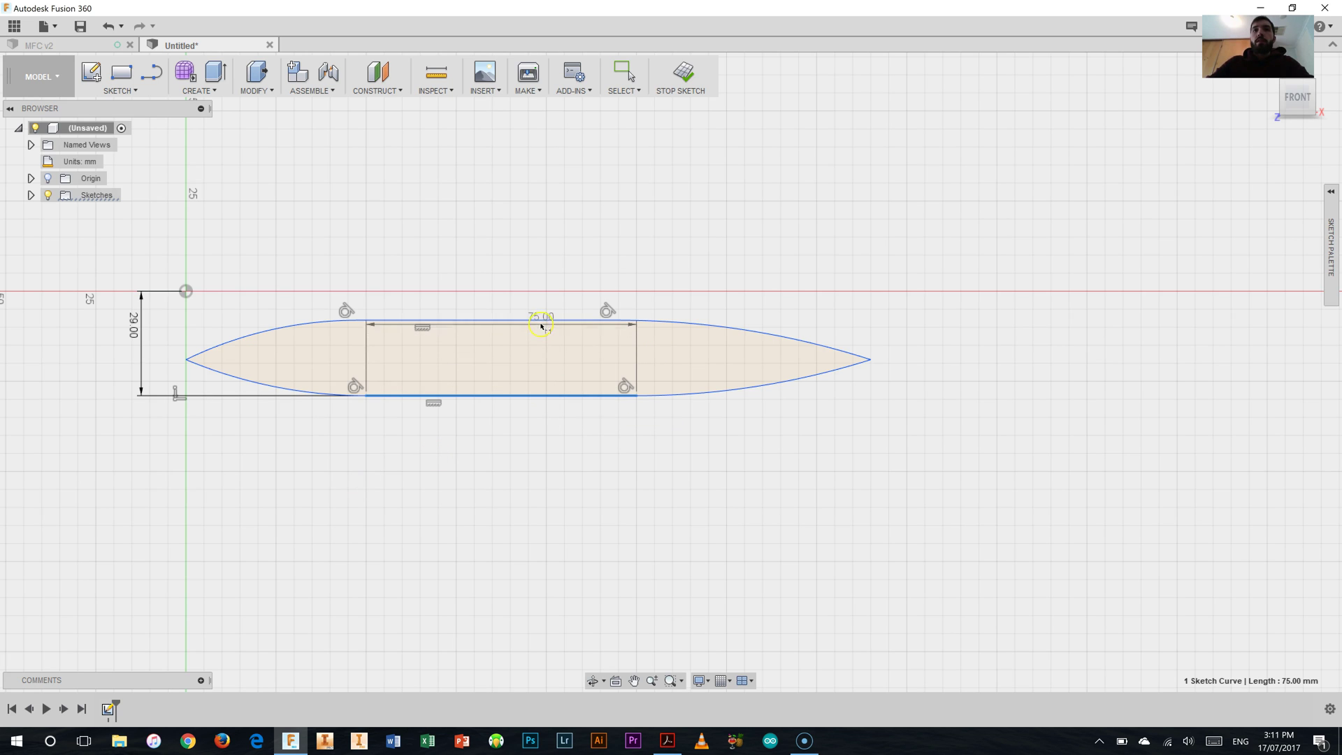
click(542, 321)
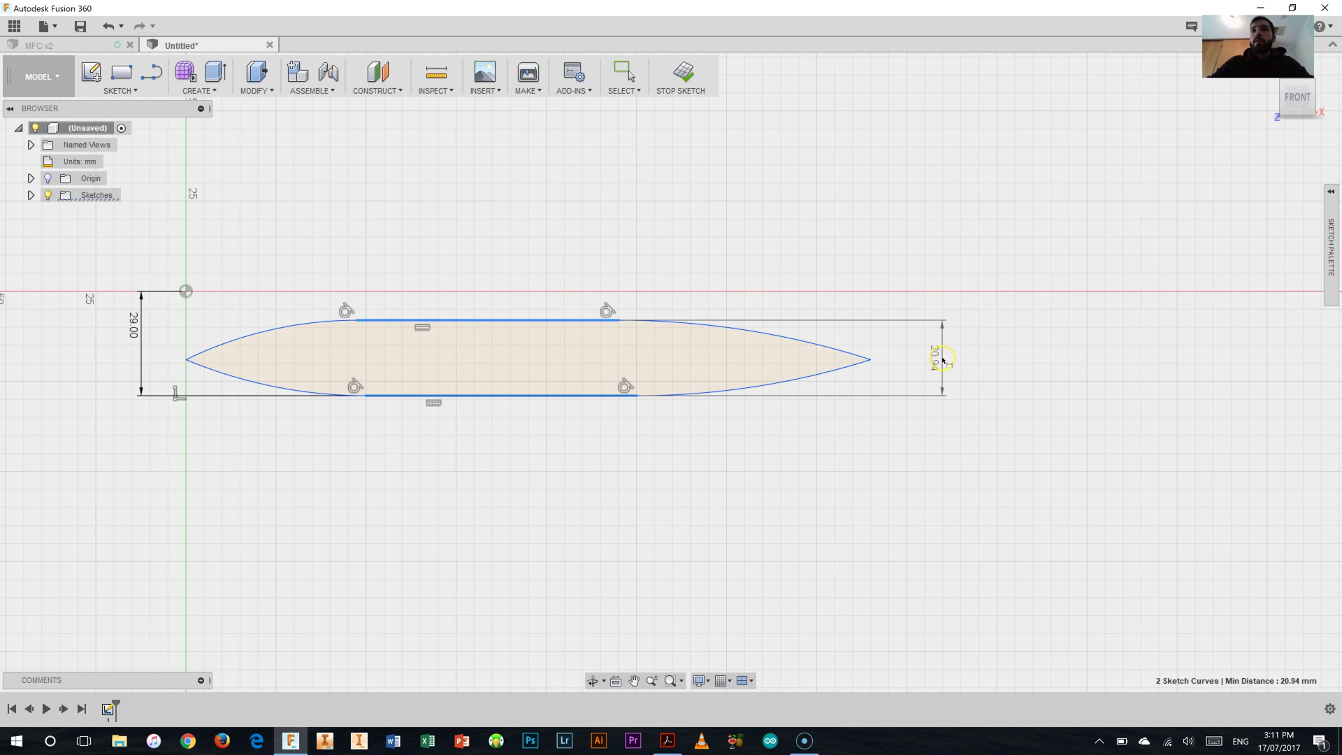
click(937, 360)
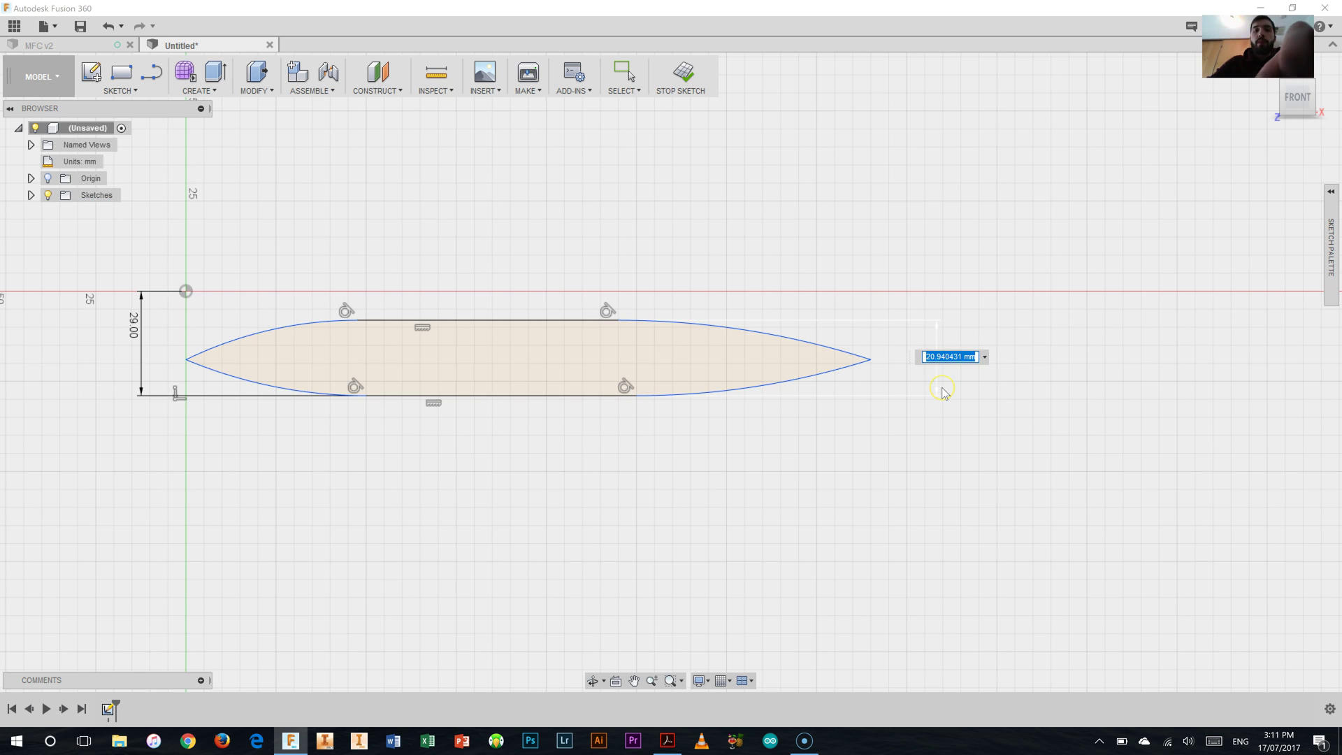
text(21)
key(Return)
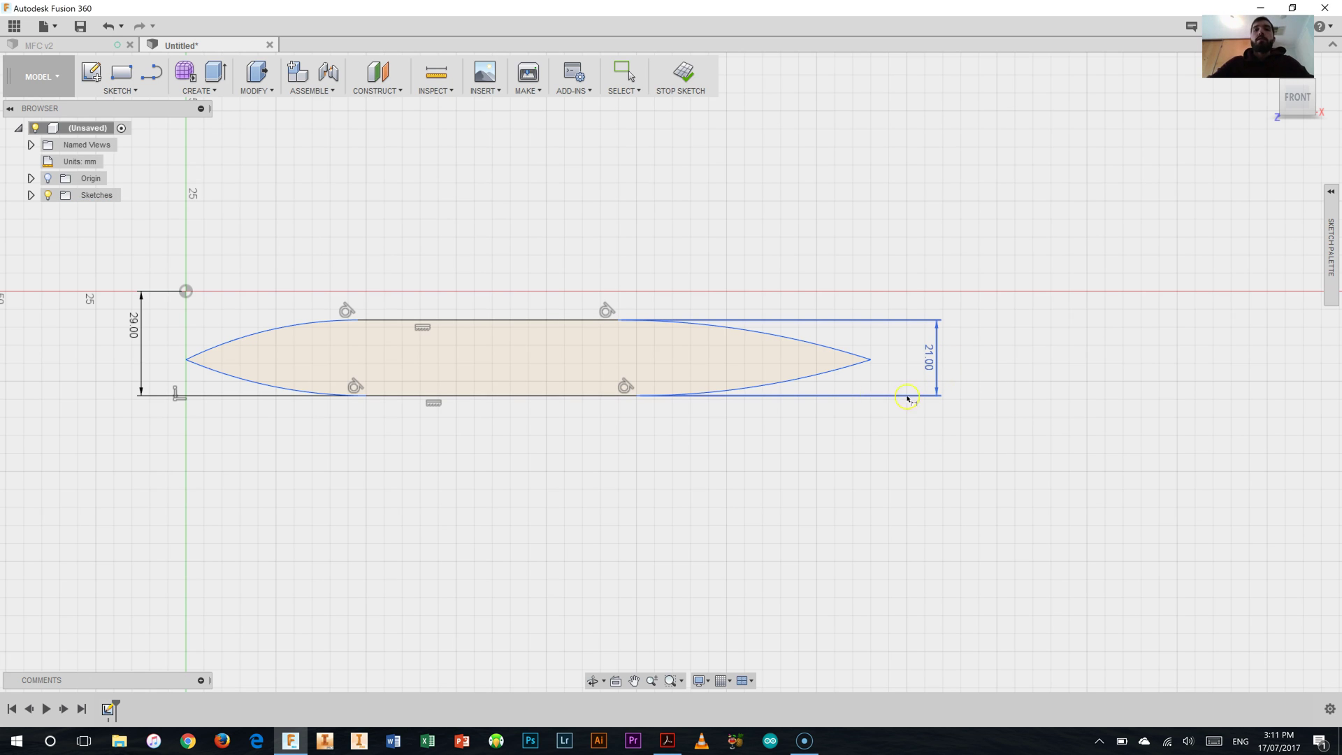
click(815, 438)
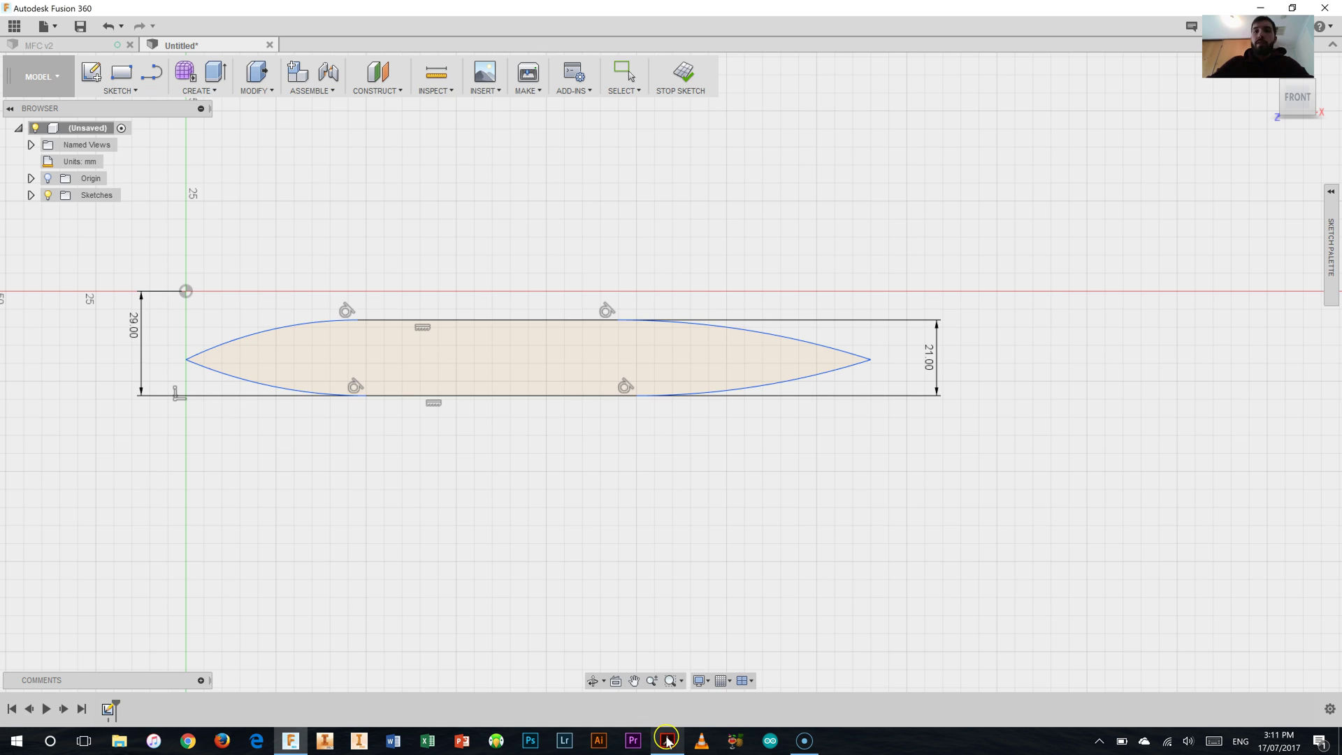
- Bring the My First Car.pdf drawing forward in Acrobat
mouse_move(668, 740)
click(670, 686)
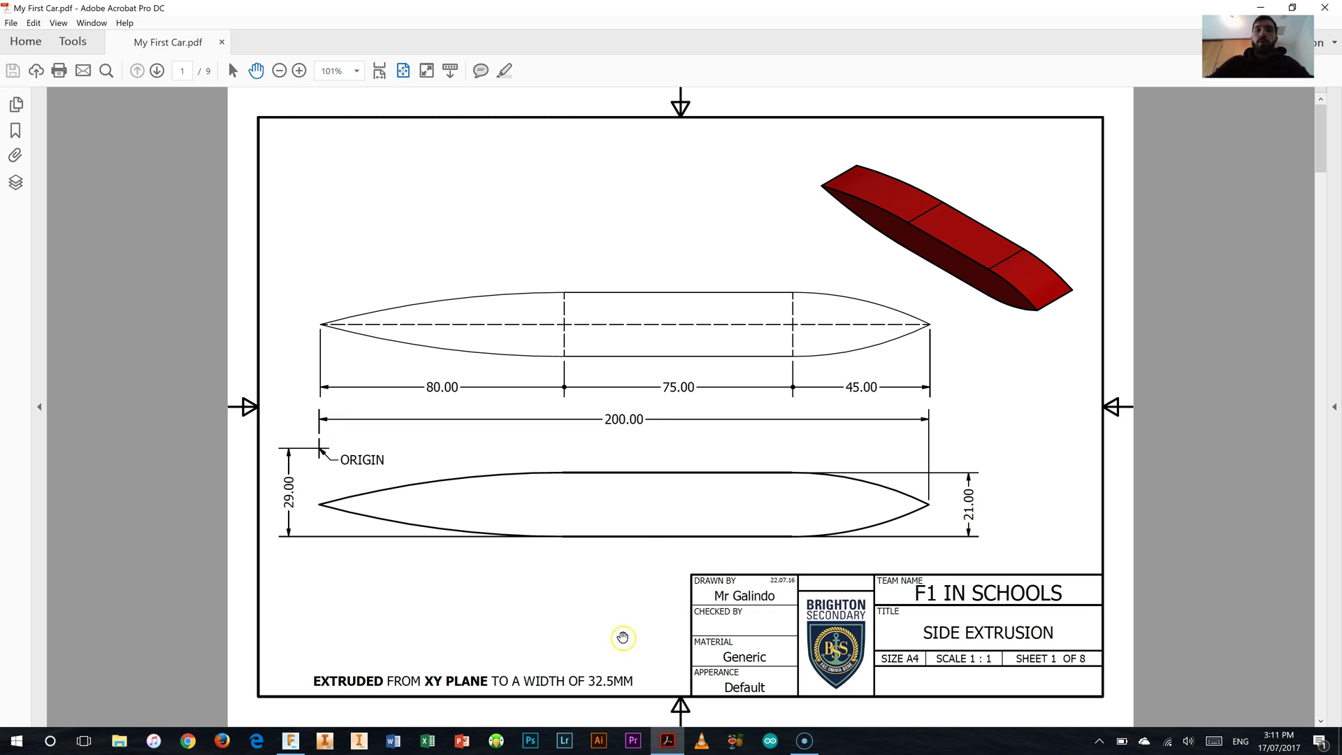
- Dimension the profile's overall tip-to-tip length as 200 mm, then recheck the PDF drawing
click(283, 745)
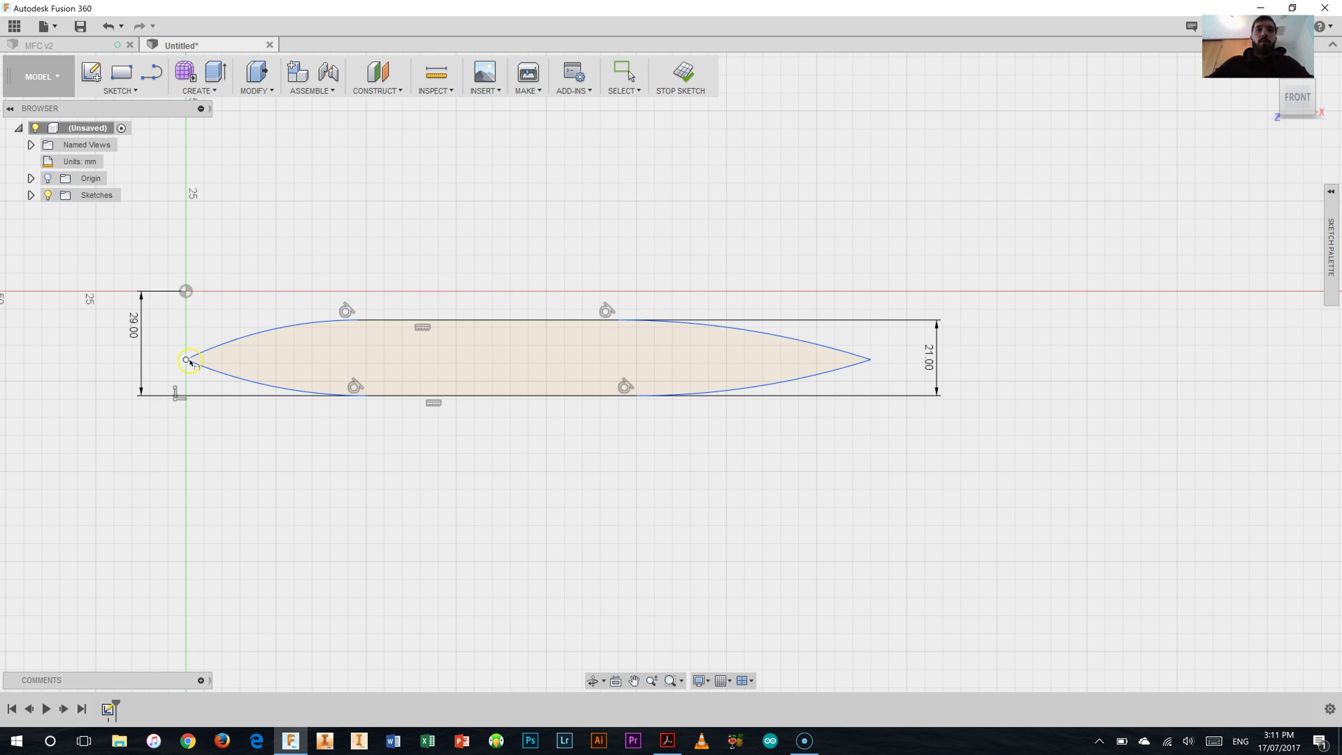
click(871, 360)
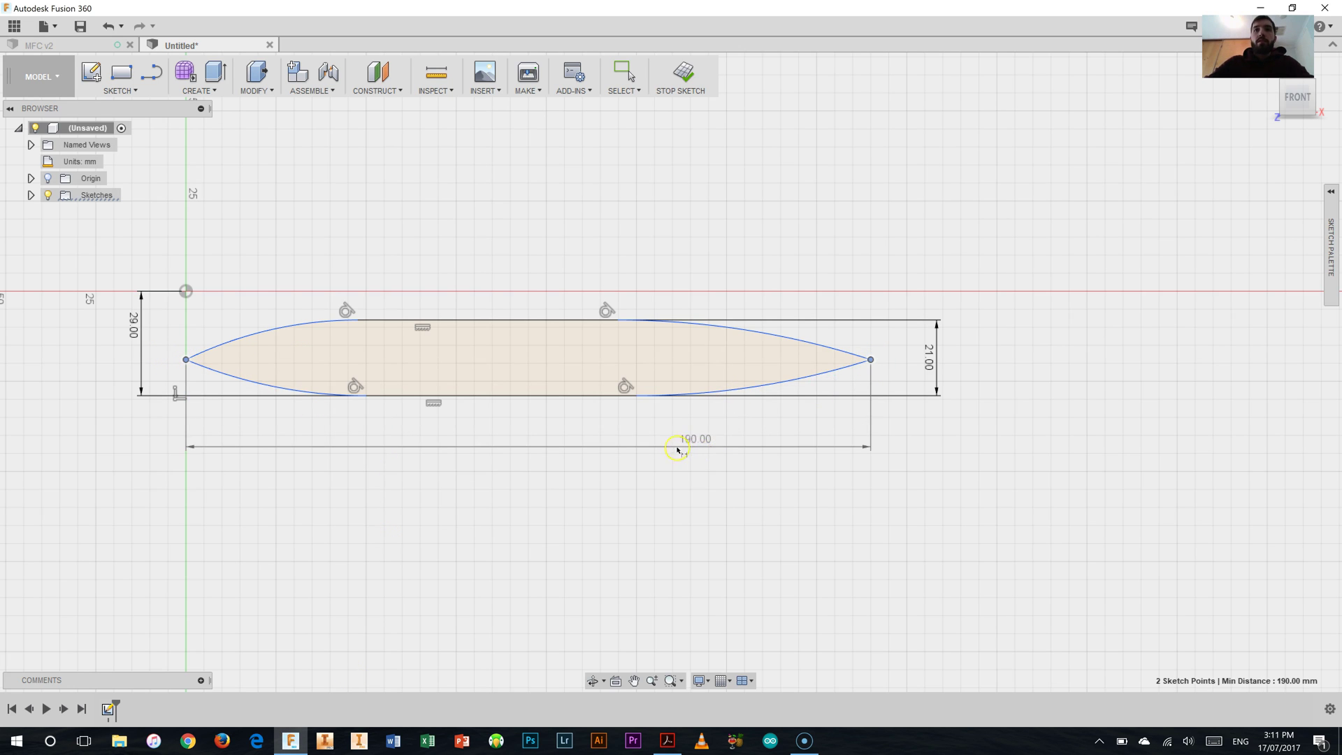
click(653, 451)
text(200)
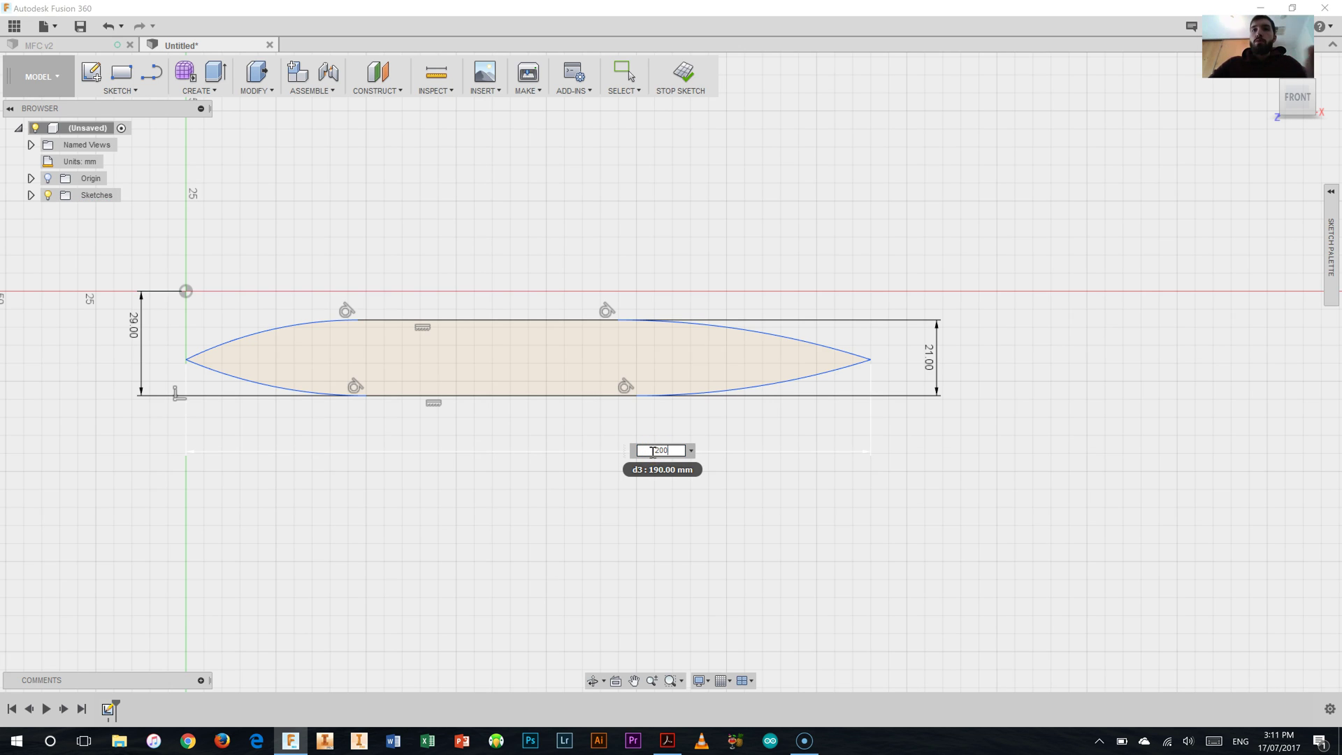
key(Return)
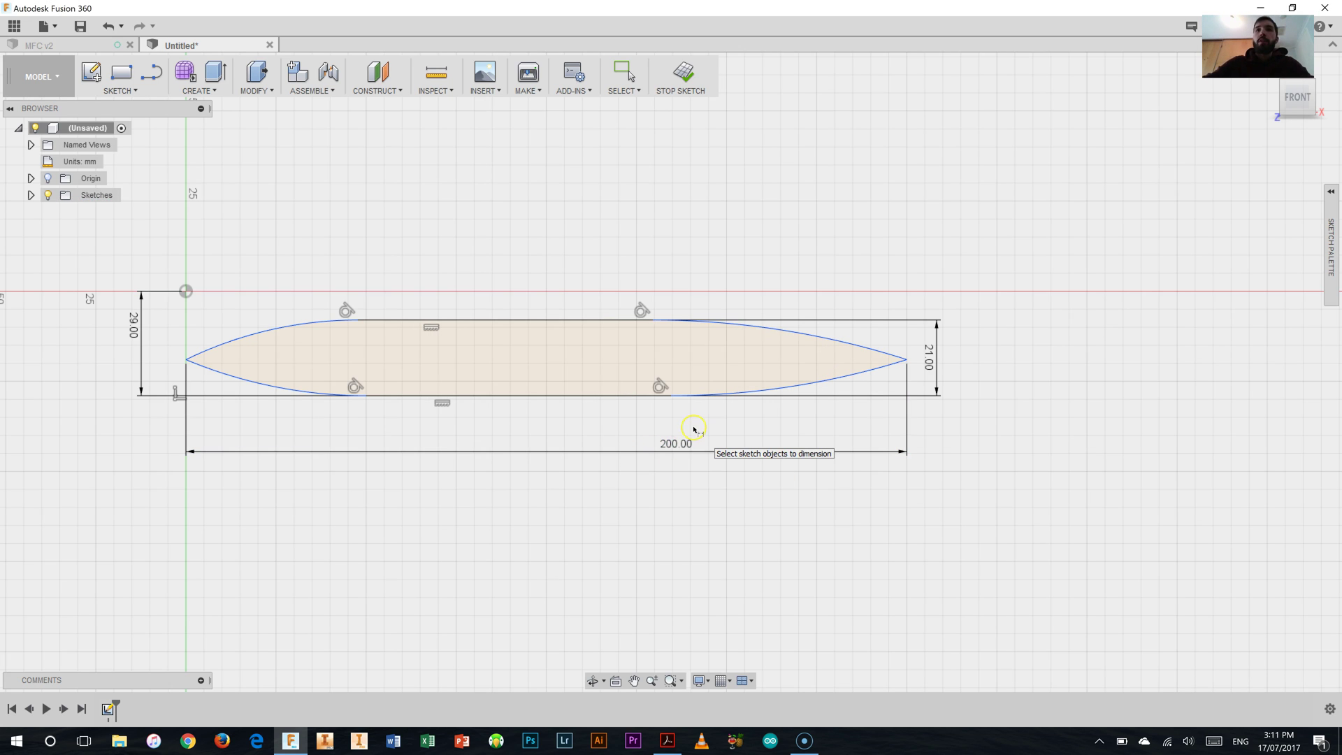
click(539, 439)
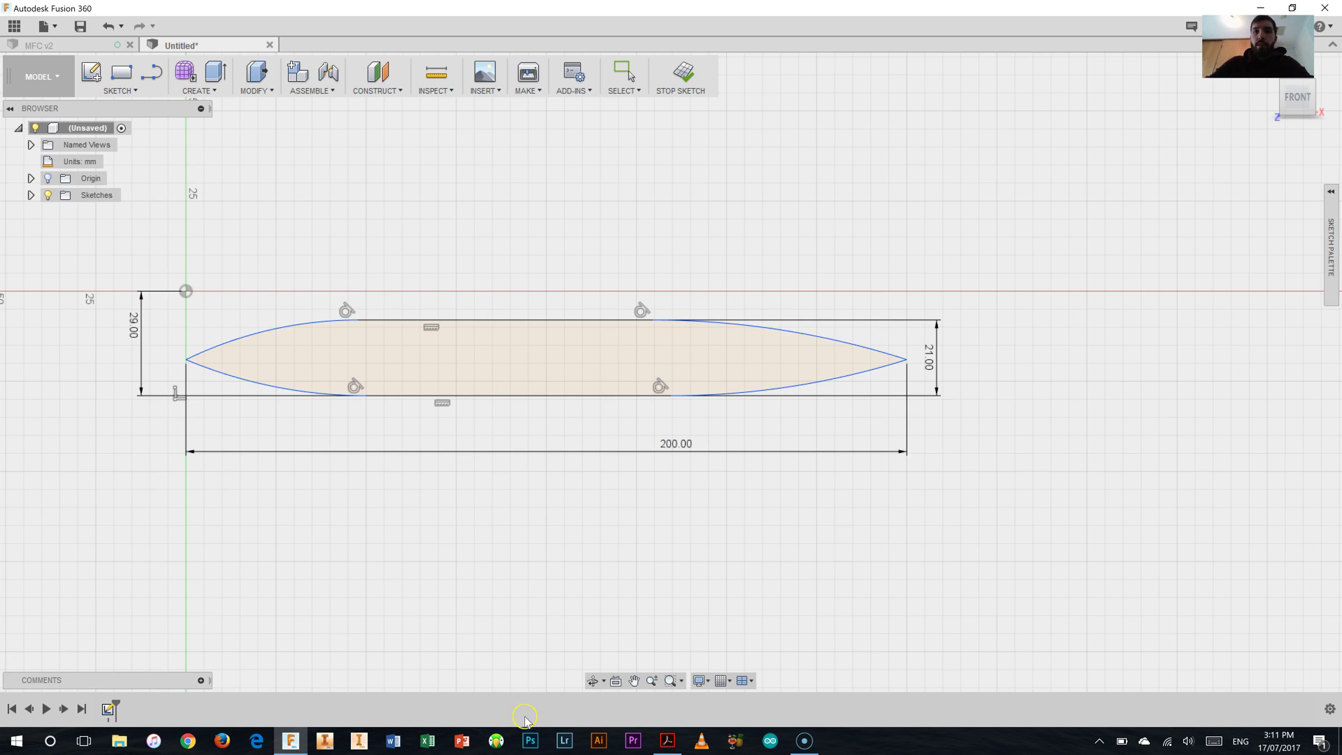
click(668, 740)
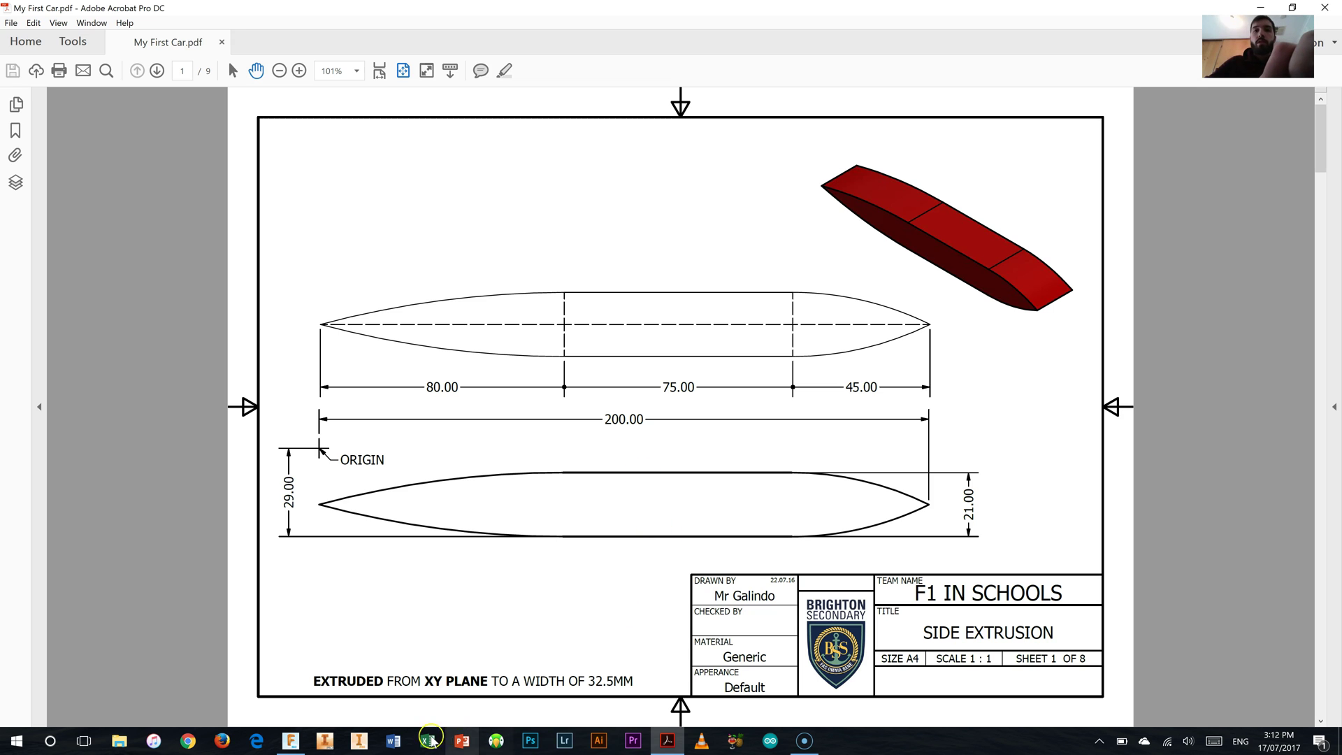
- Return to the dimensioned Fusion 360 sketch
click(291, 741)
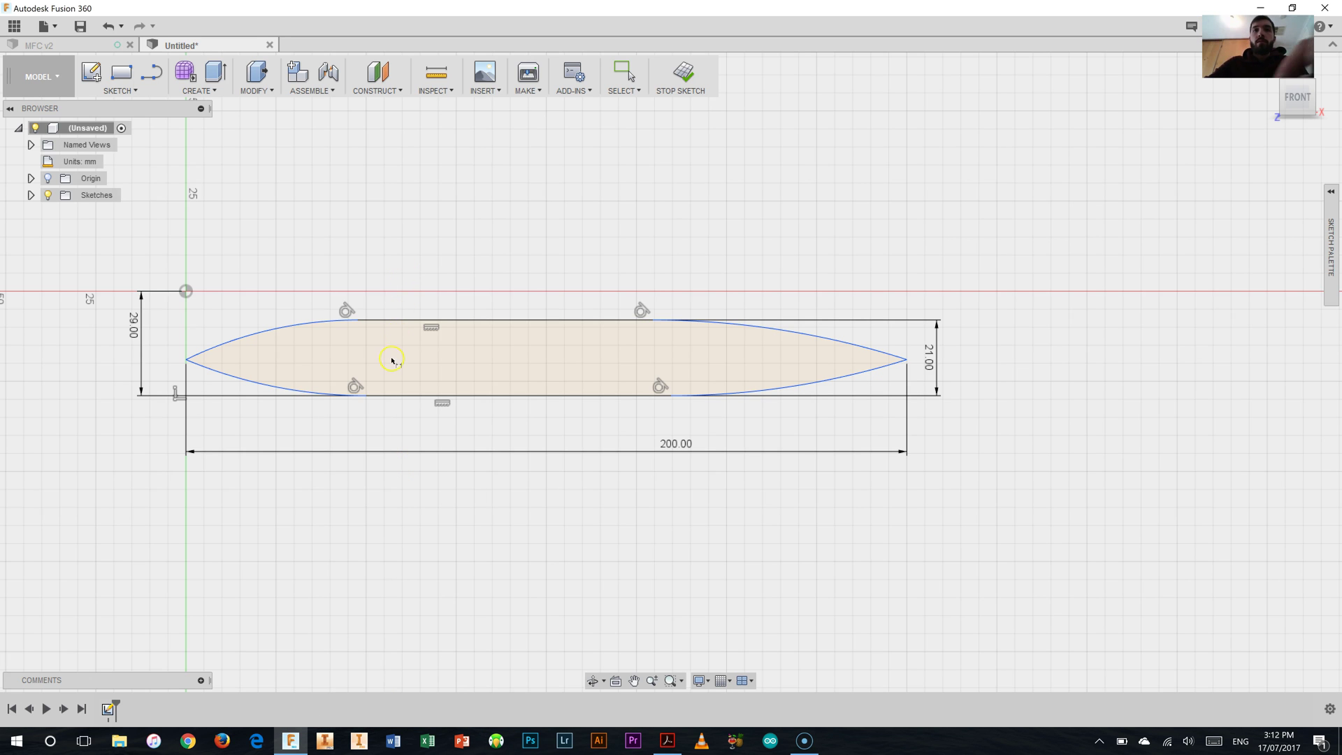
- Dimension the straight bottom and top edges at 75 mm each
click(366, 396)
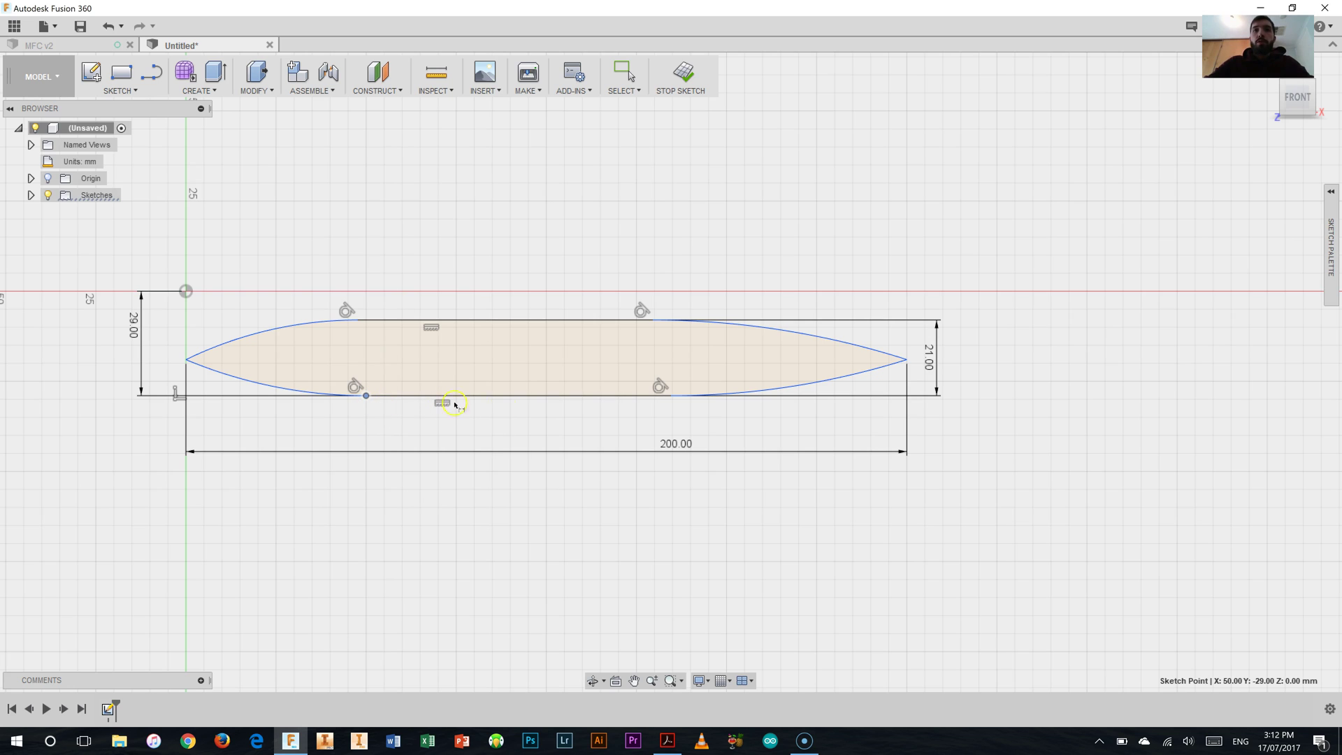
click(671, 396)
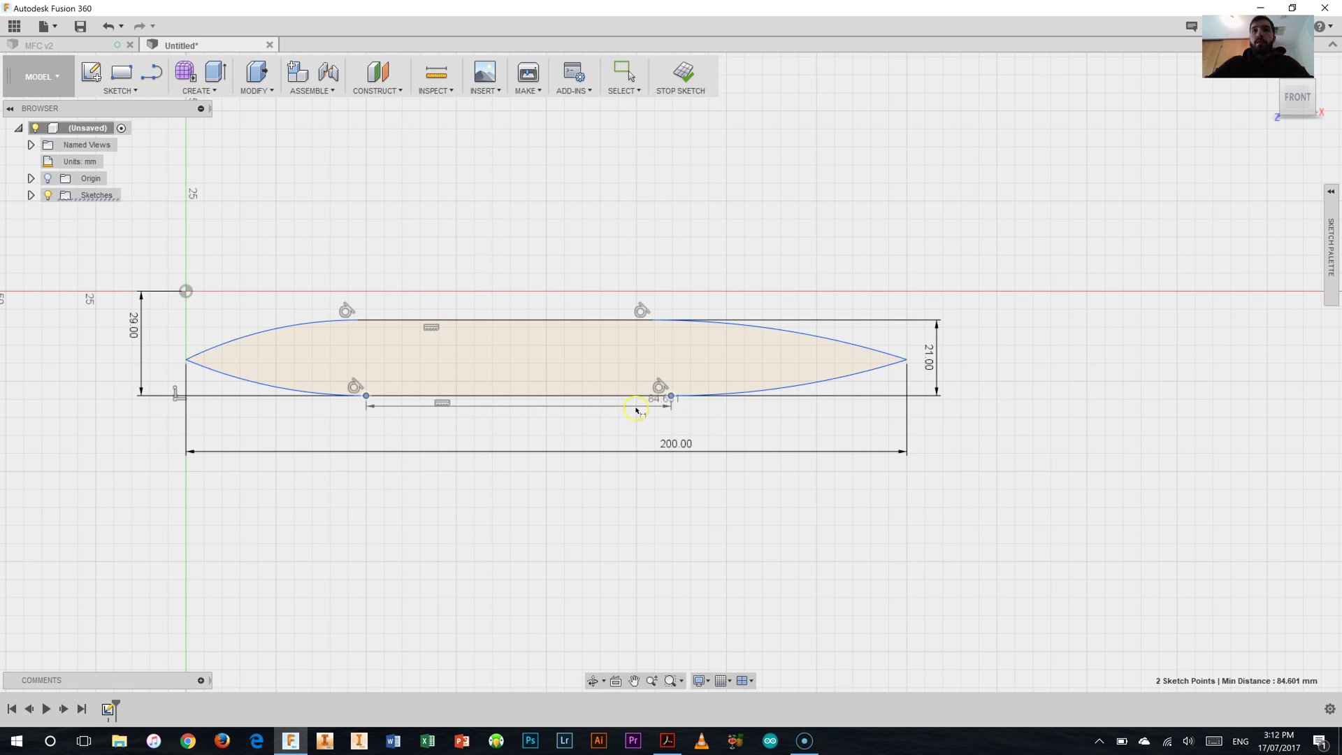
click(549, 420)
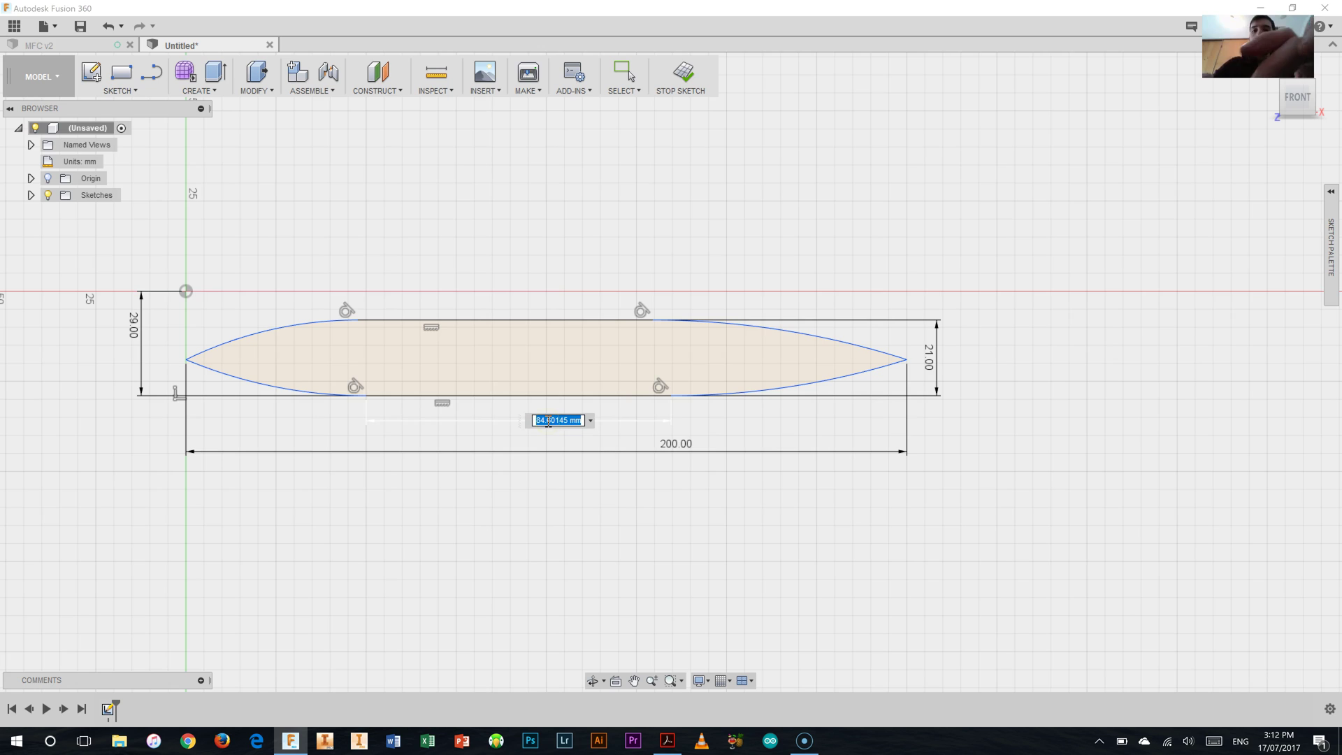
text(75)
key(Return)
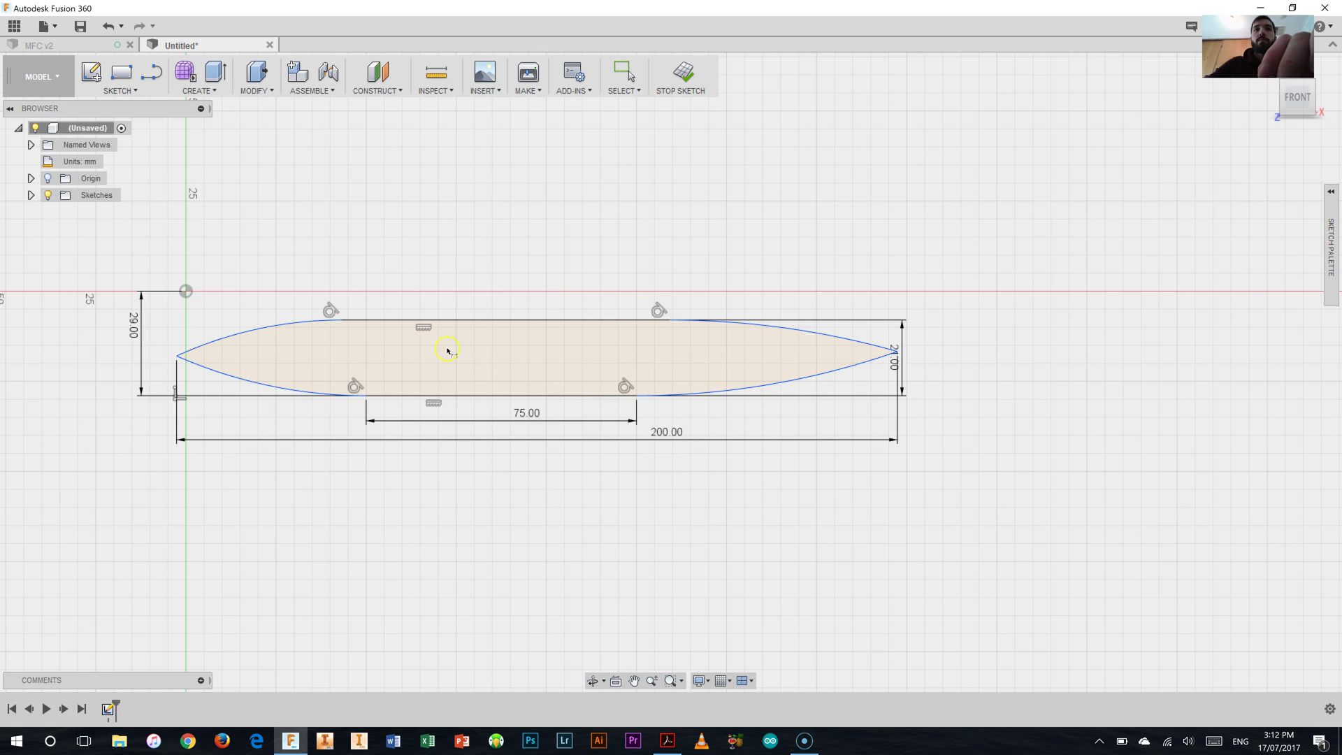
click(348, 324)
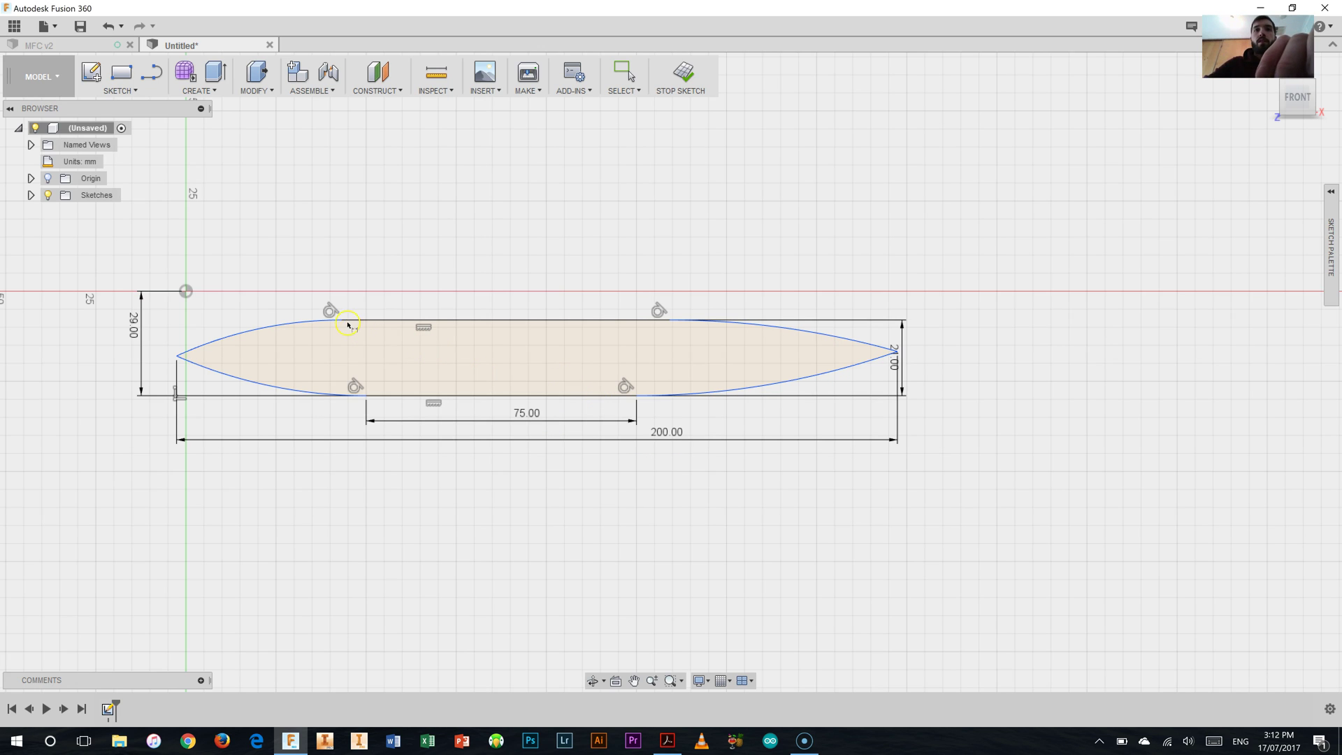
click(669, 320)
click(508, 302)
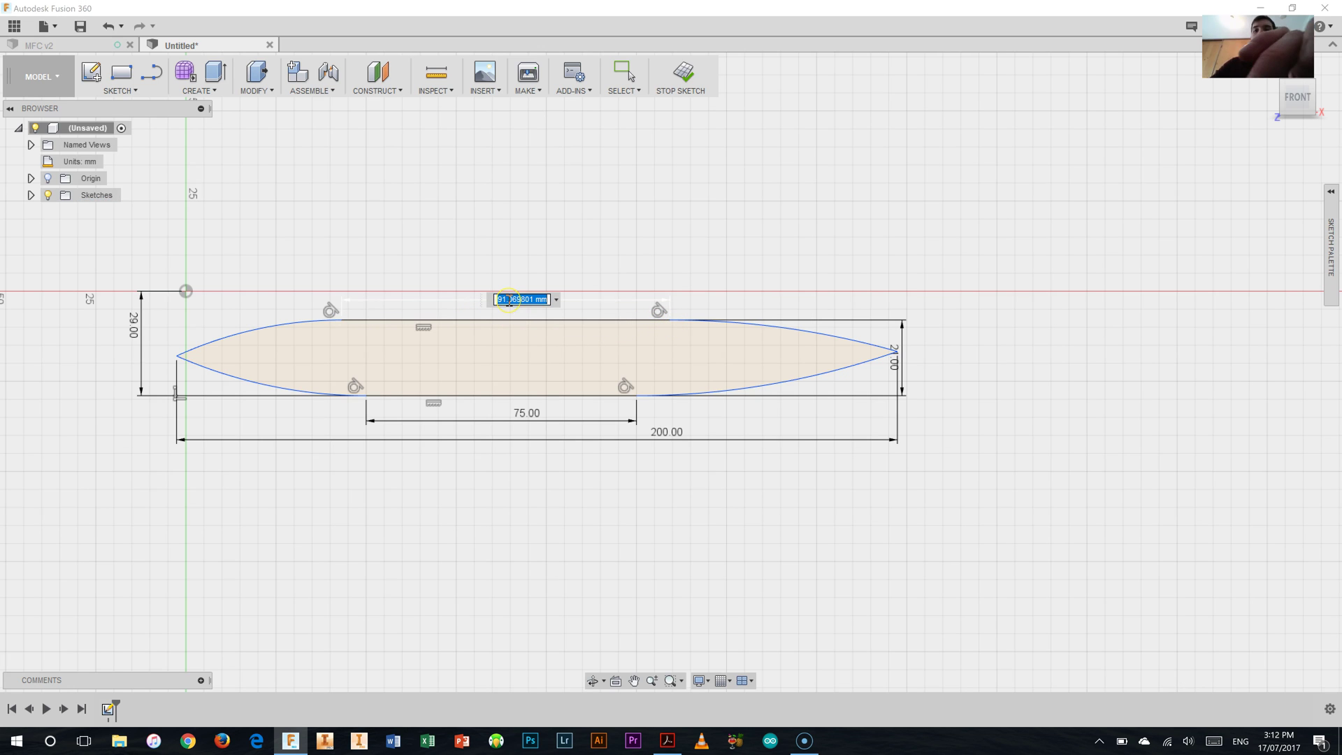
text(75)
key(Return)
click(384, 389)
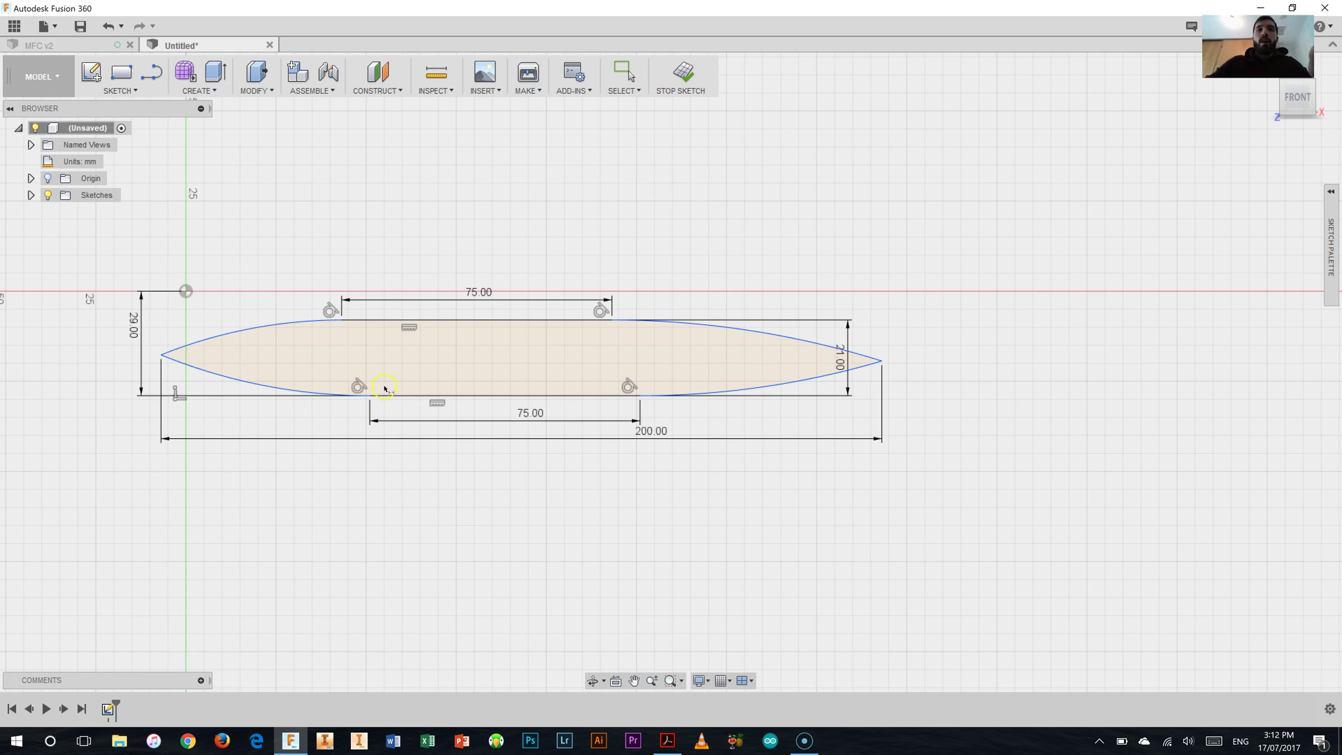
click(207, 382)
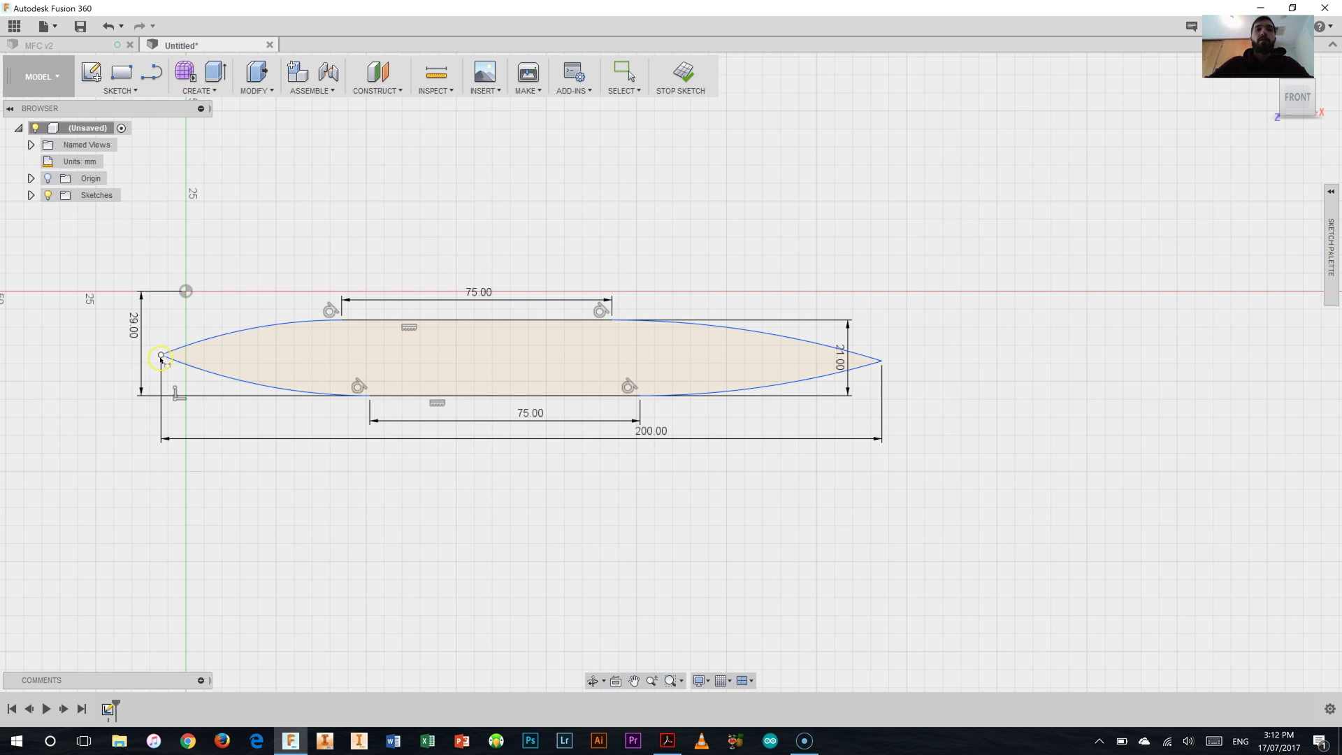
- Constrain the profile's left tip vertically in line with the sketch origin
click(186, 292)
right_click(277, 569)
click(262, 560)
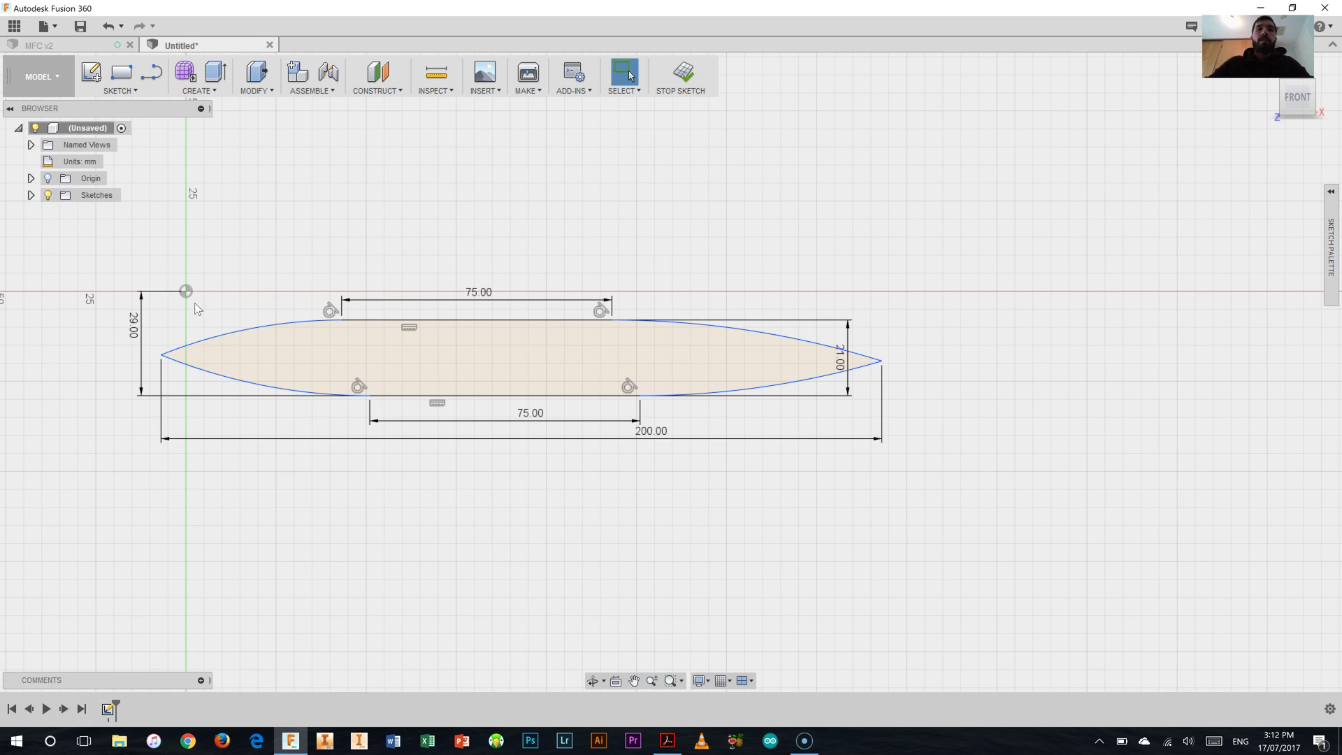
click(186, 295)
drag(187, 293, 187, 340)
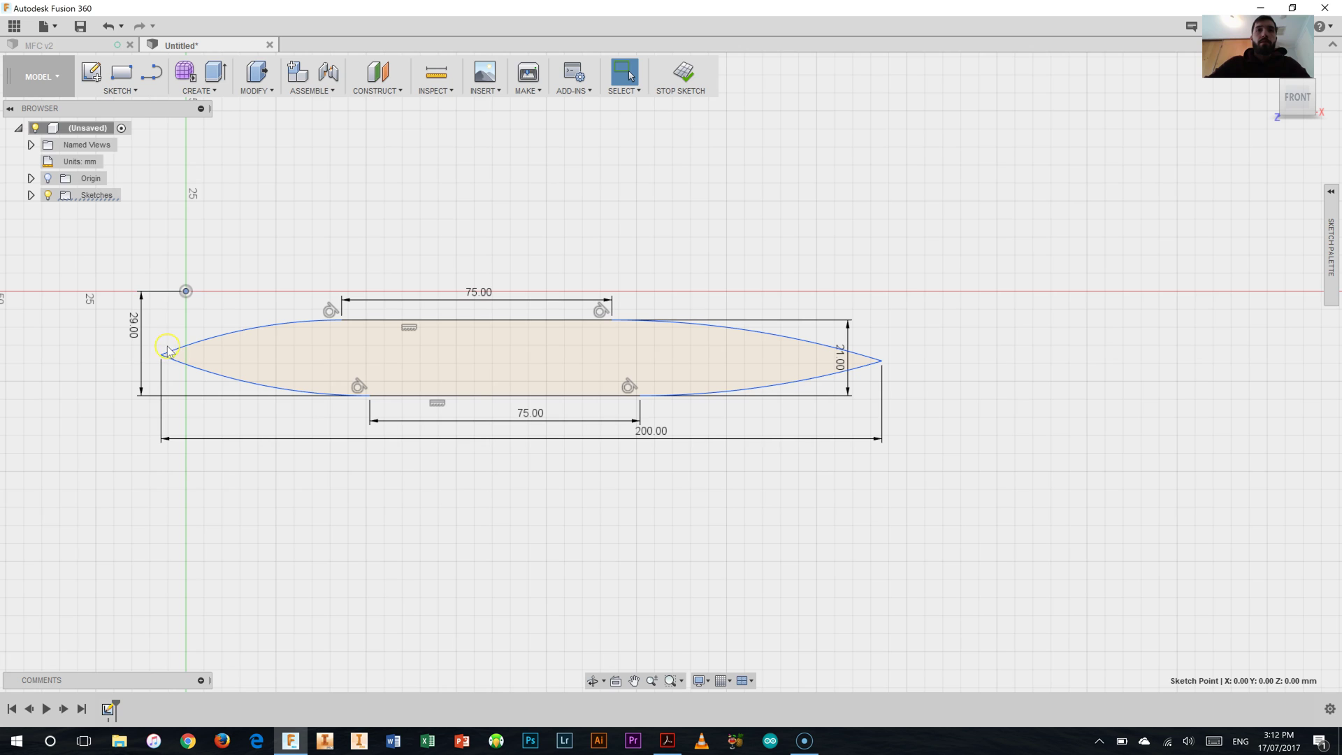
ctrl+click(161, 356)
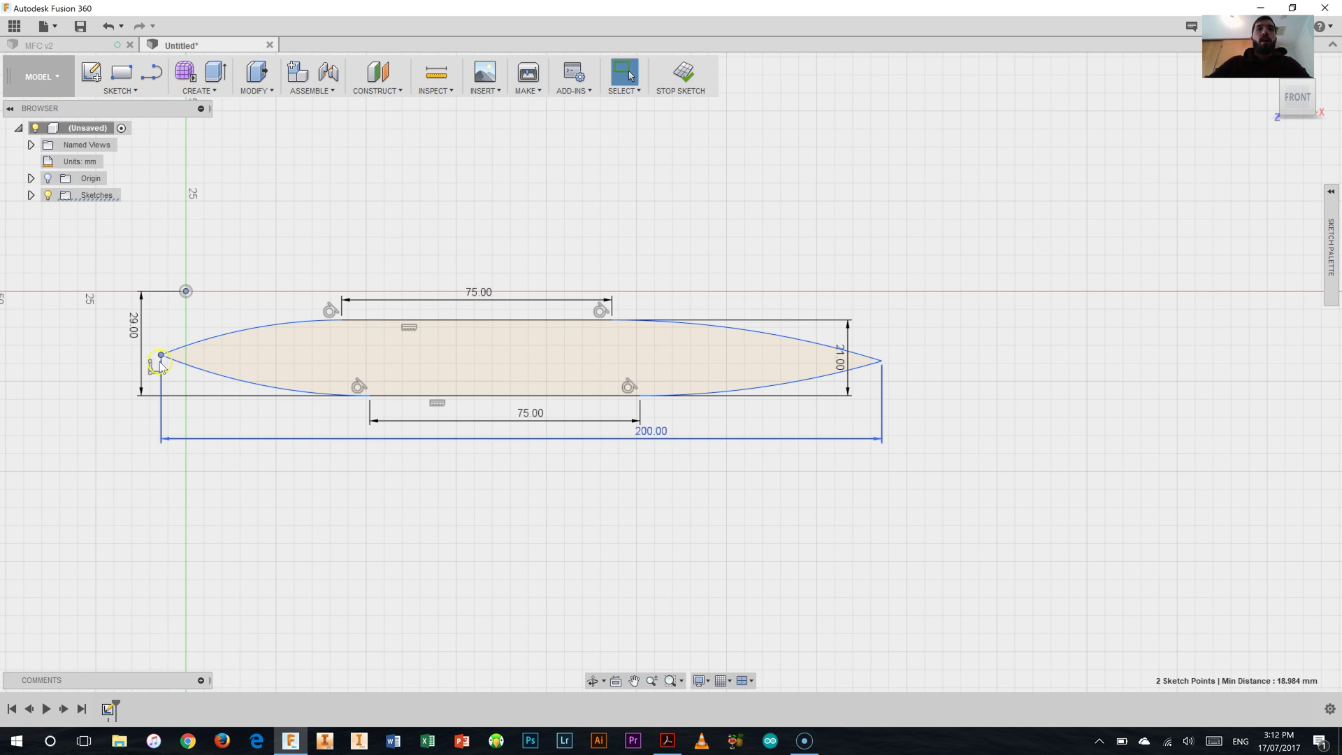
right_click(162, 356)
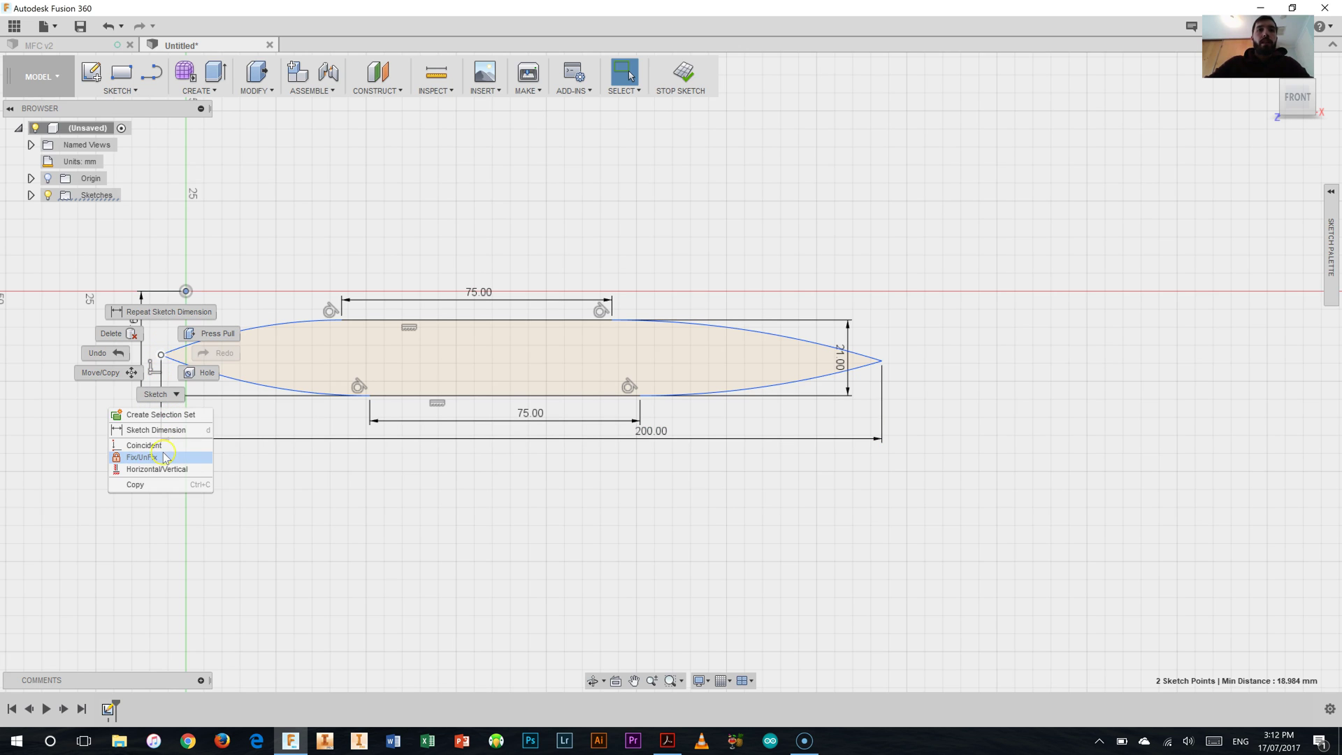
click(166, 469)
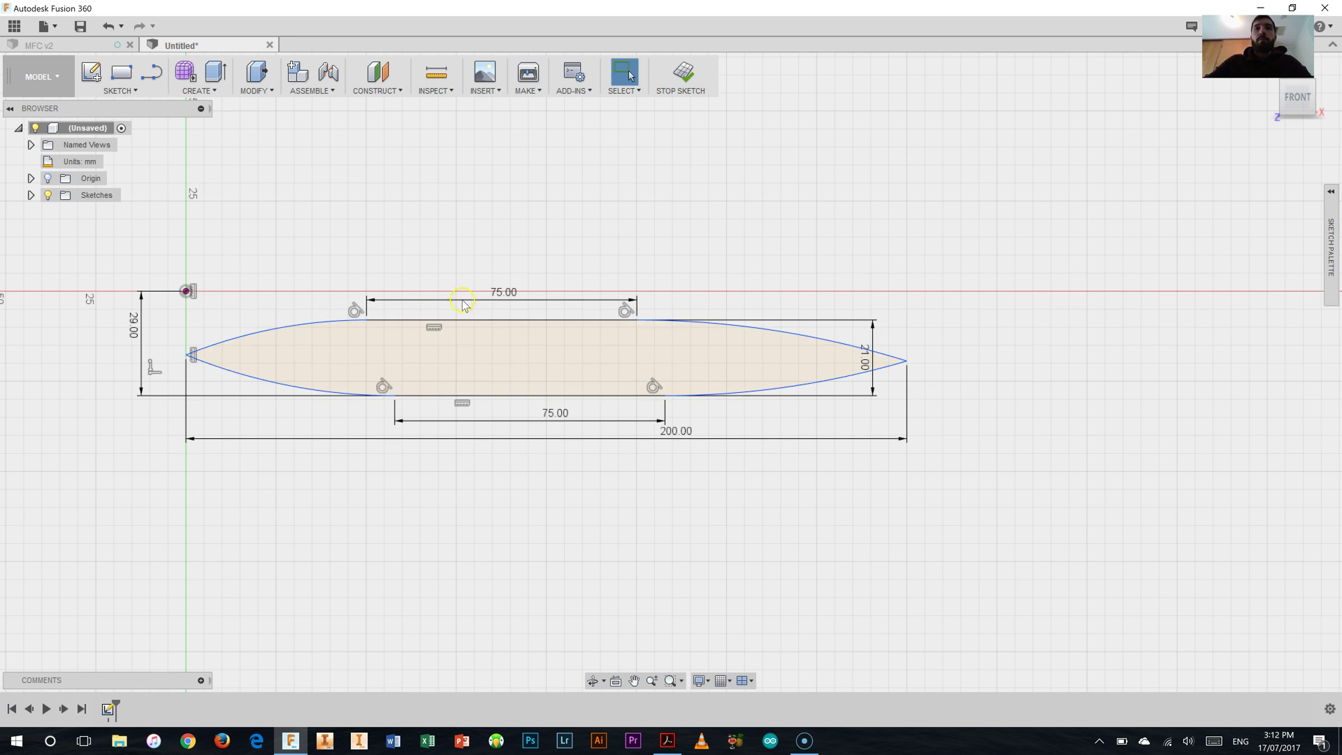
- Vertically align the top and bottom edges' left endpoints, then recheck the PDF drawing
click(366, 320)
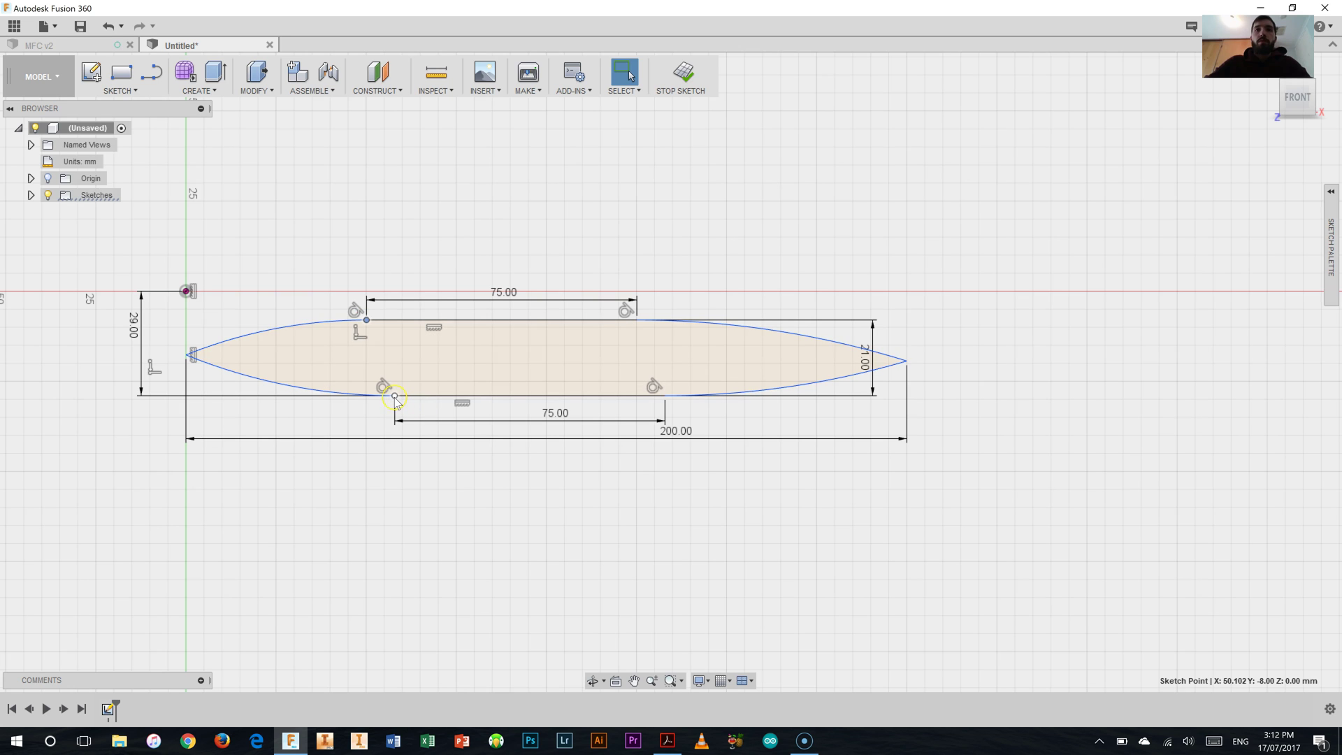
ctrl+click(394, 396)
right_click(395, 397)
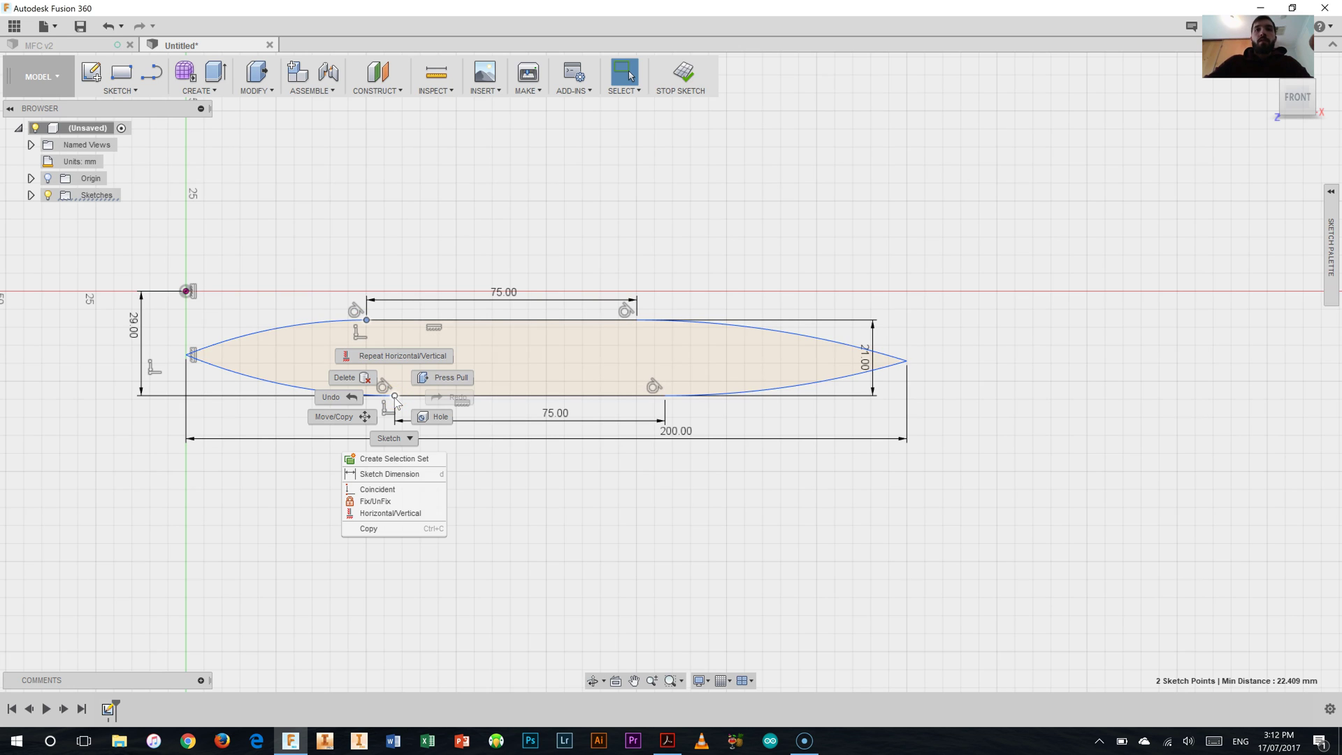
click(406, 516)
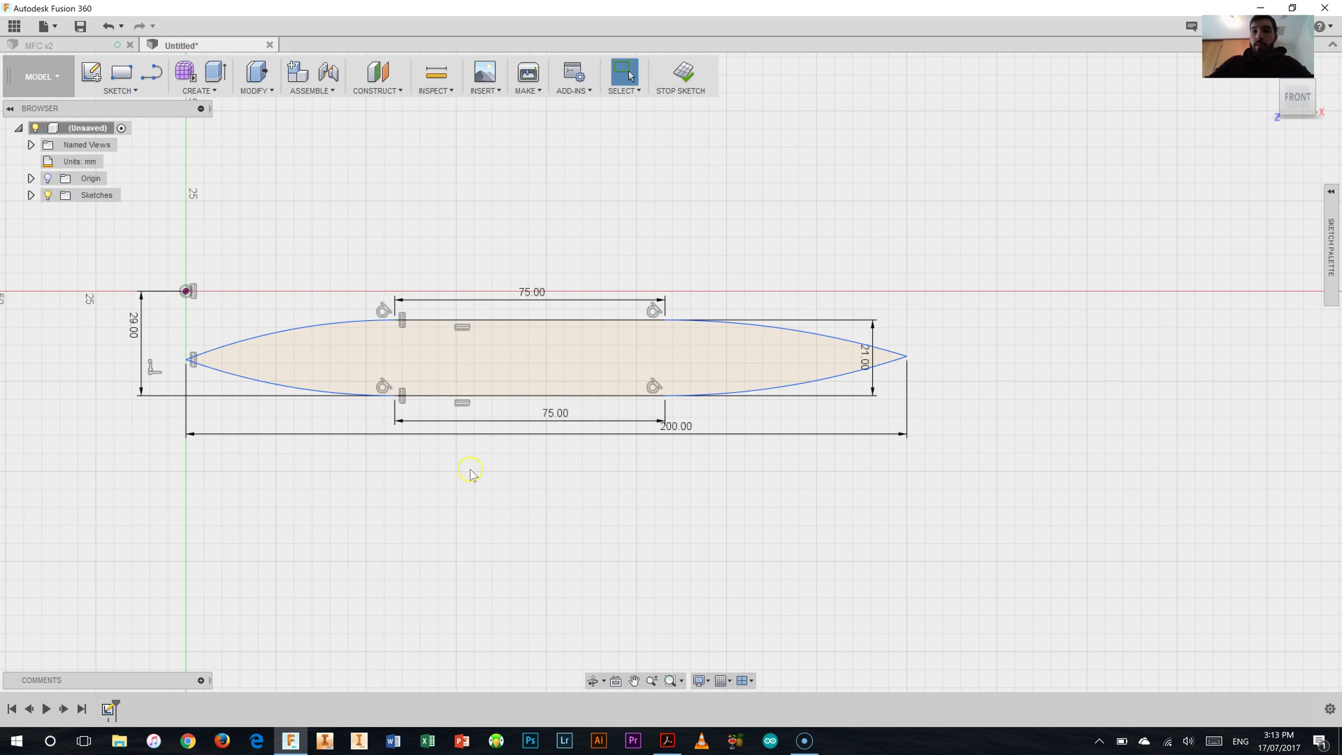
click(660, 739)
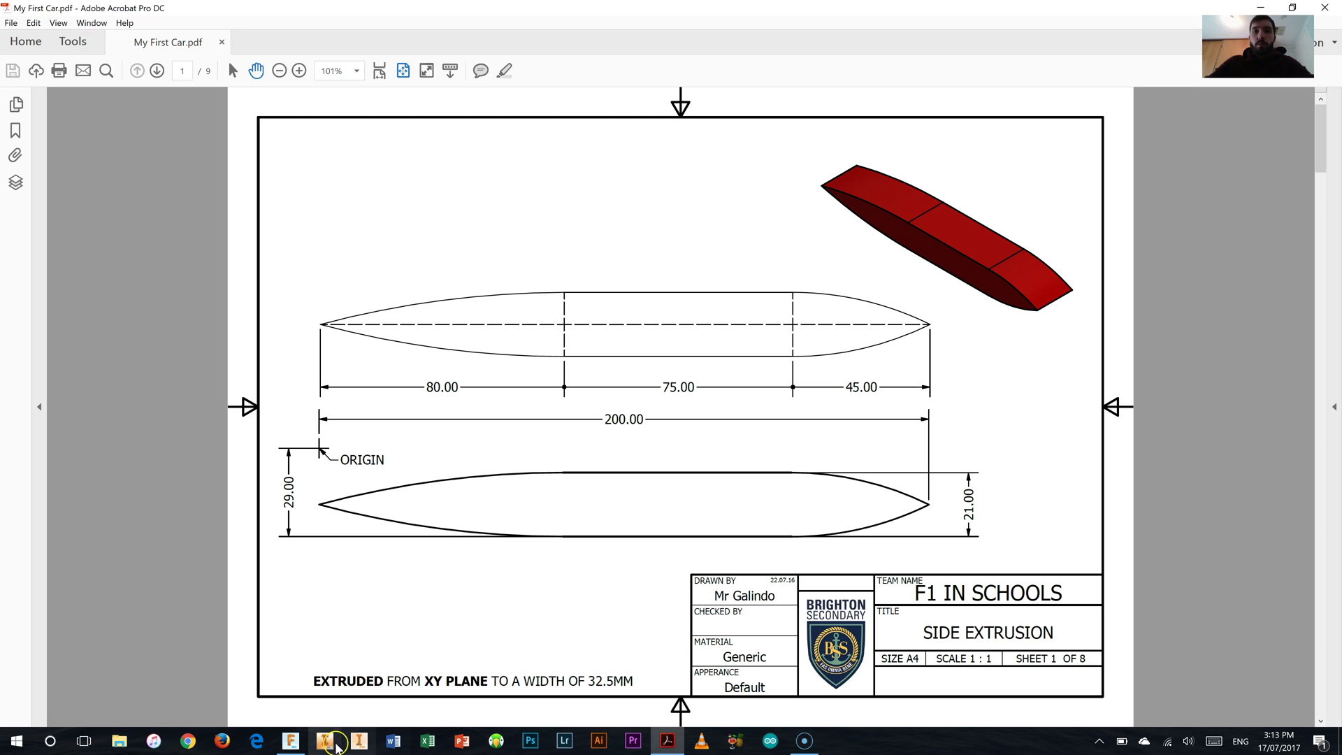
click(290, 741)
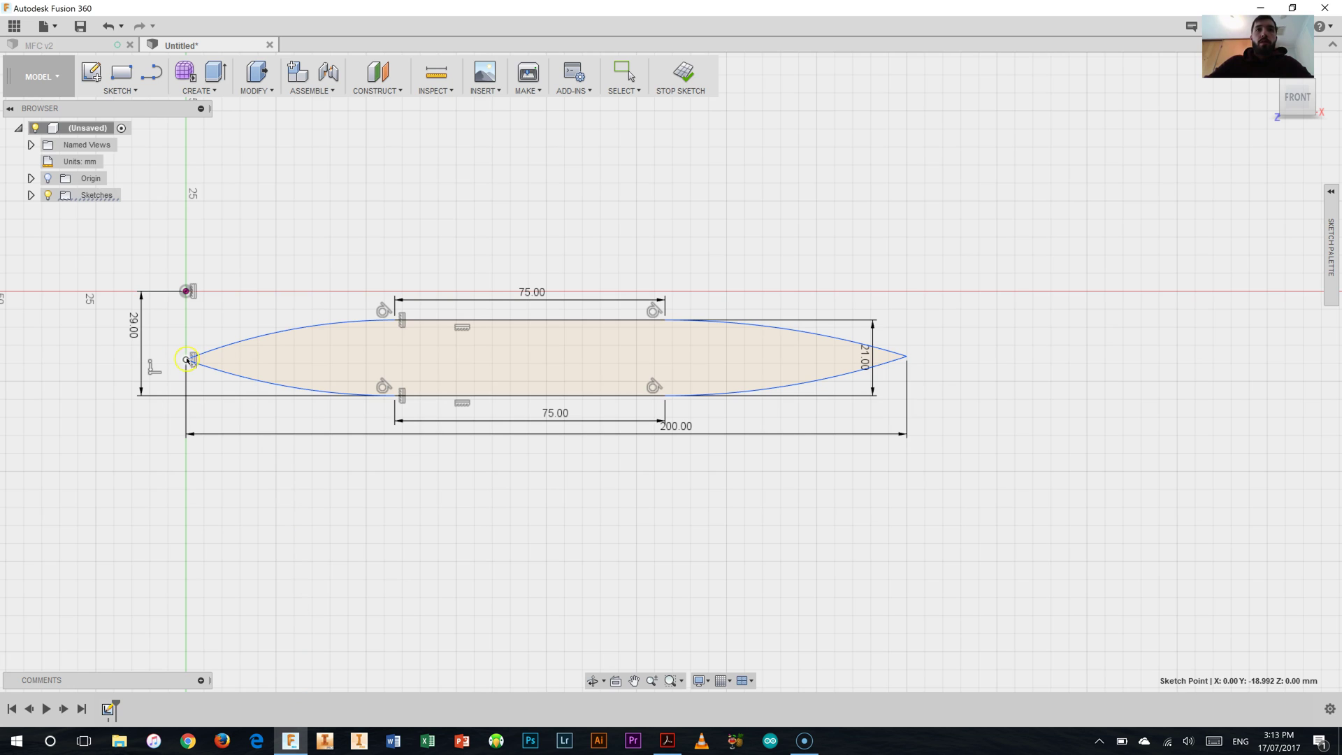
- Dimension the profile's left tip to the bottom edge start as 80 mm
click(399, 399)
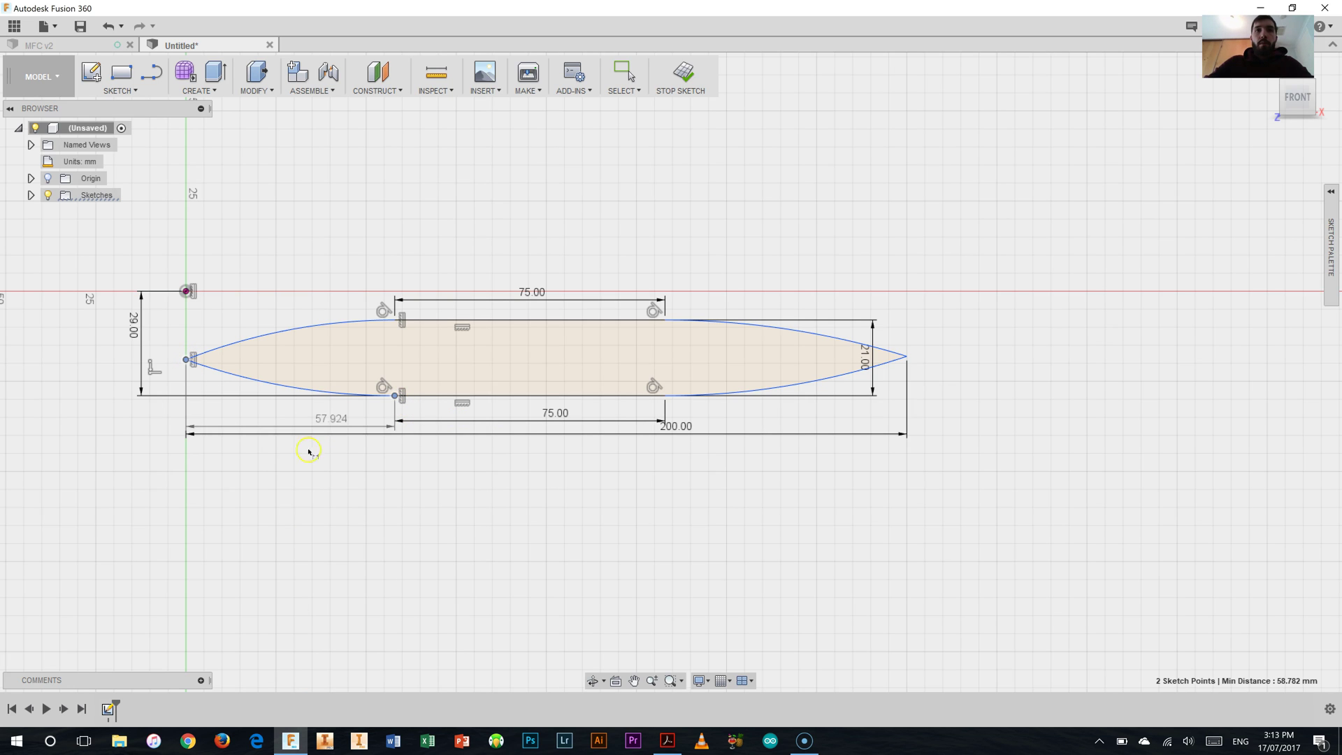
click(308, 480)
text(80)
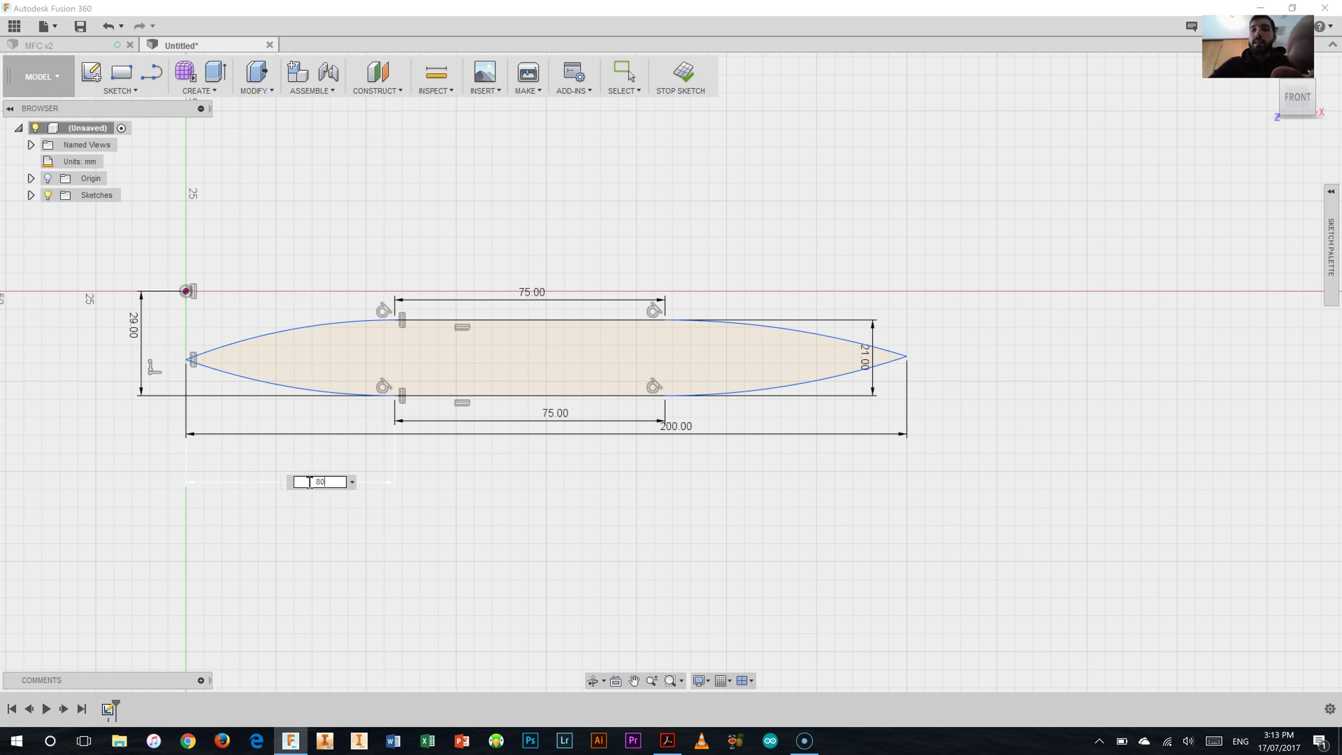
key(Return)
- Try a dimension from the bottom edge's right end to the right tip, then cancel it as over-constraining
click(352, 454)
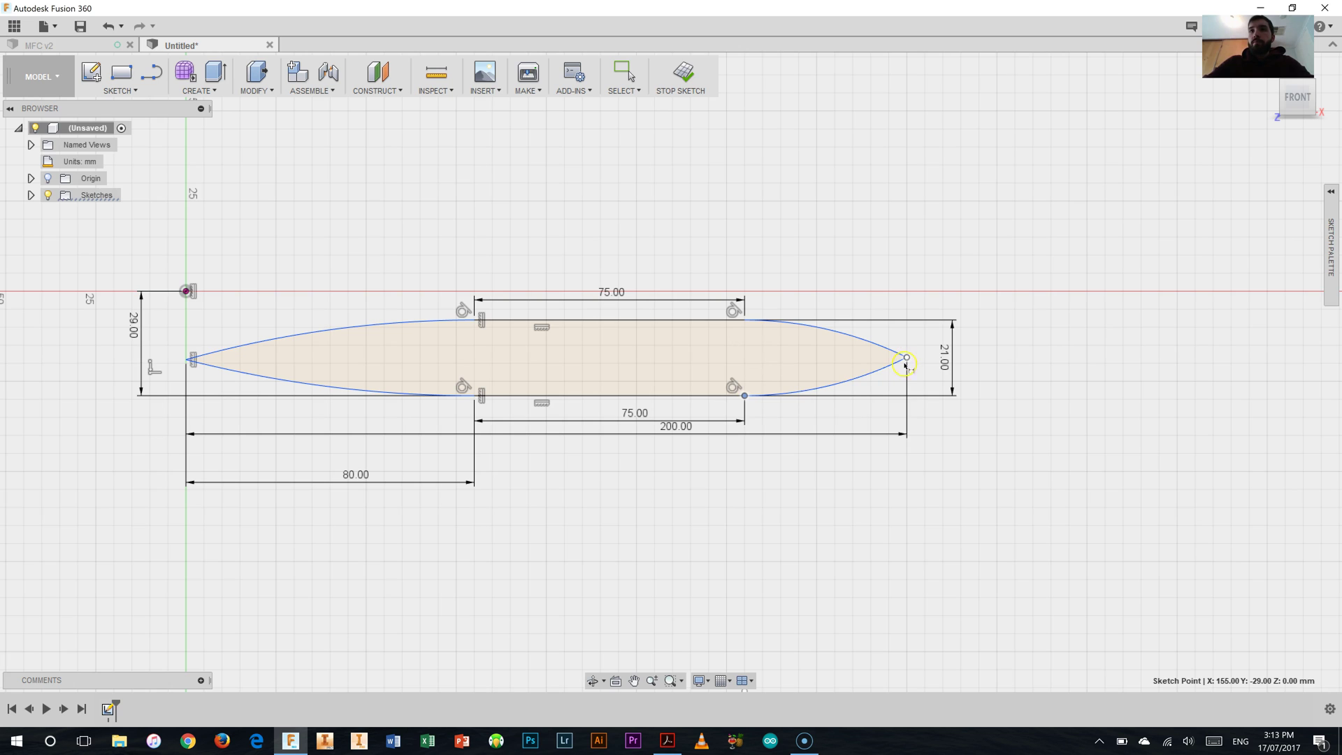
click(906, 363)
click(873, 488)
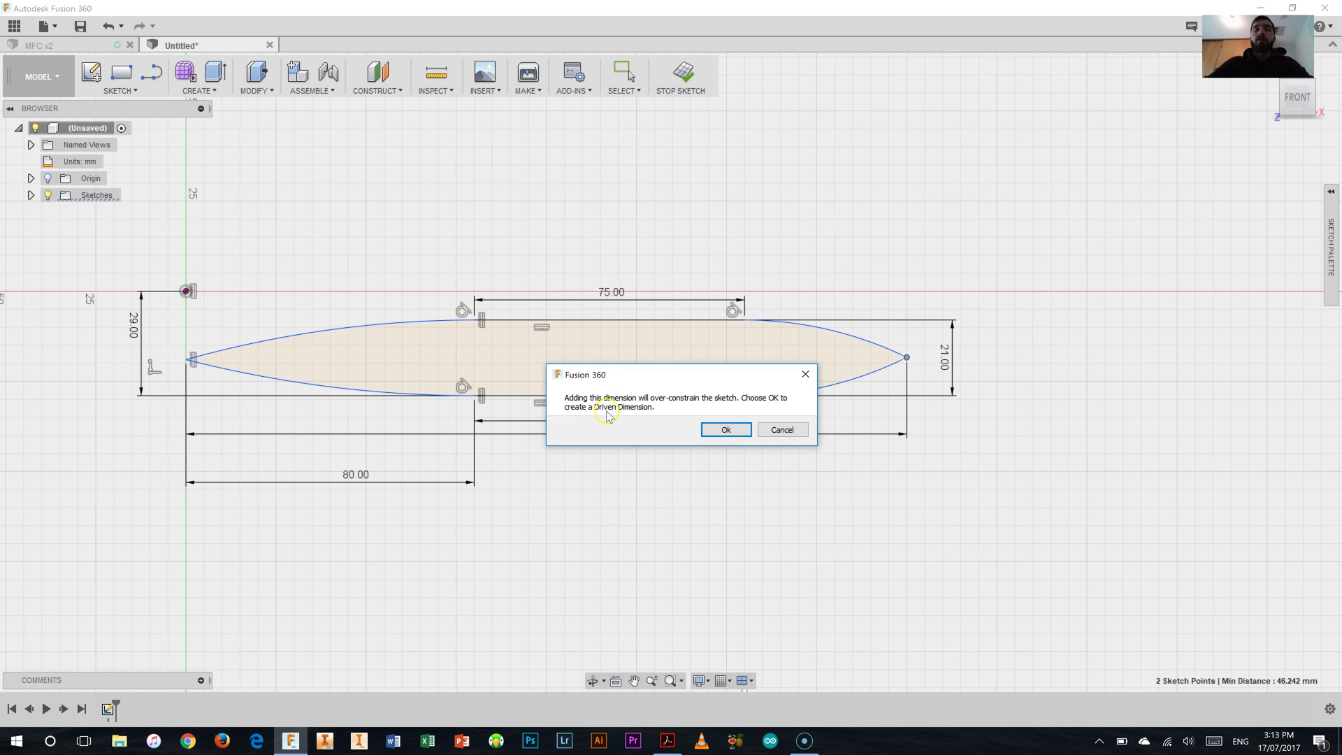
click(766, 432)
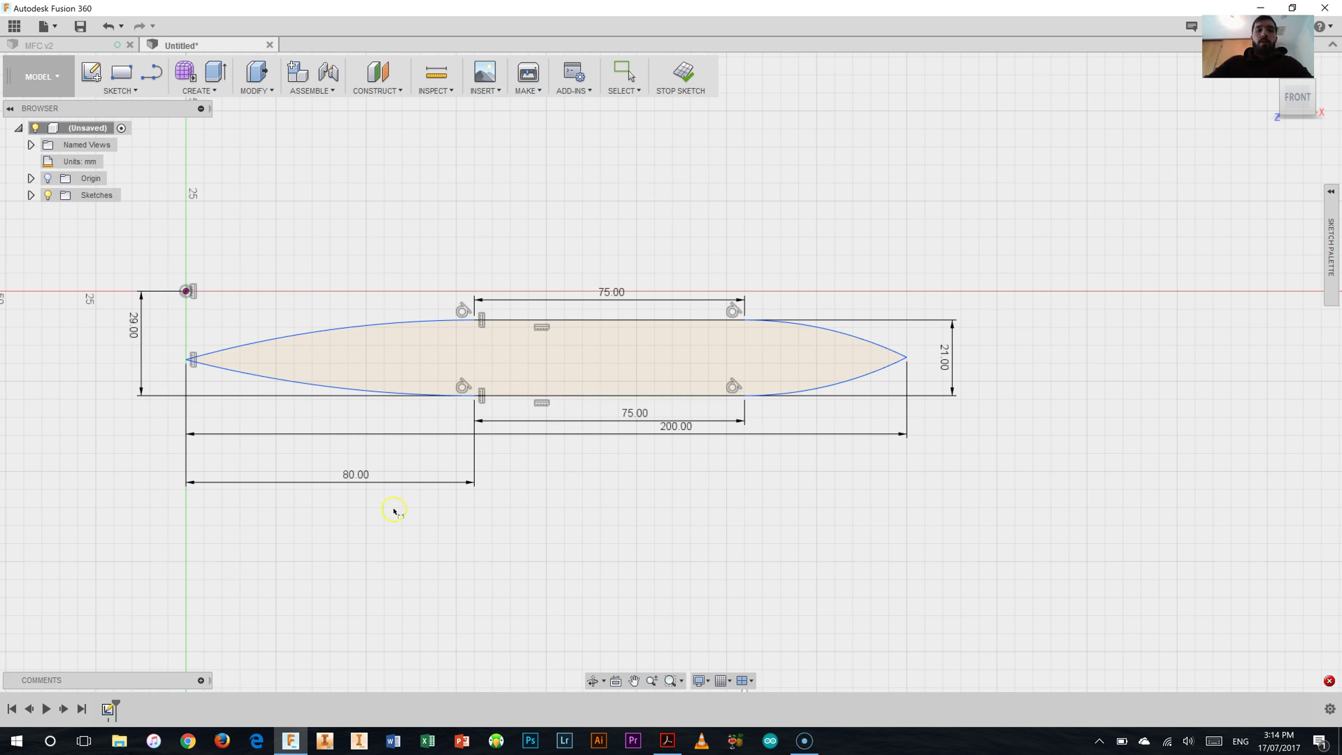
- Exit dimensioning and constrain the profile's two pointed tips horizontal to each other
right_click(464, 570)
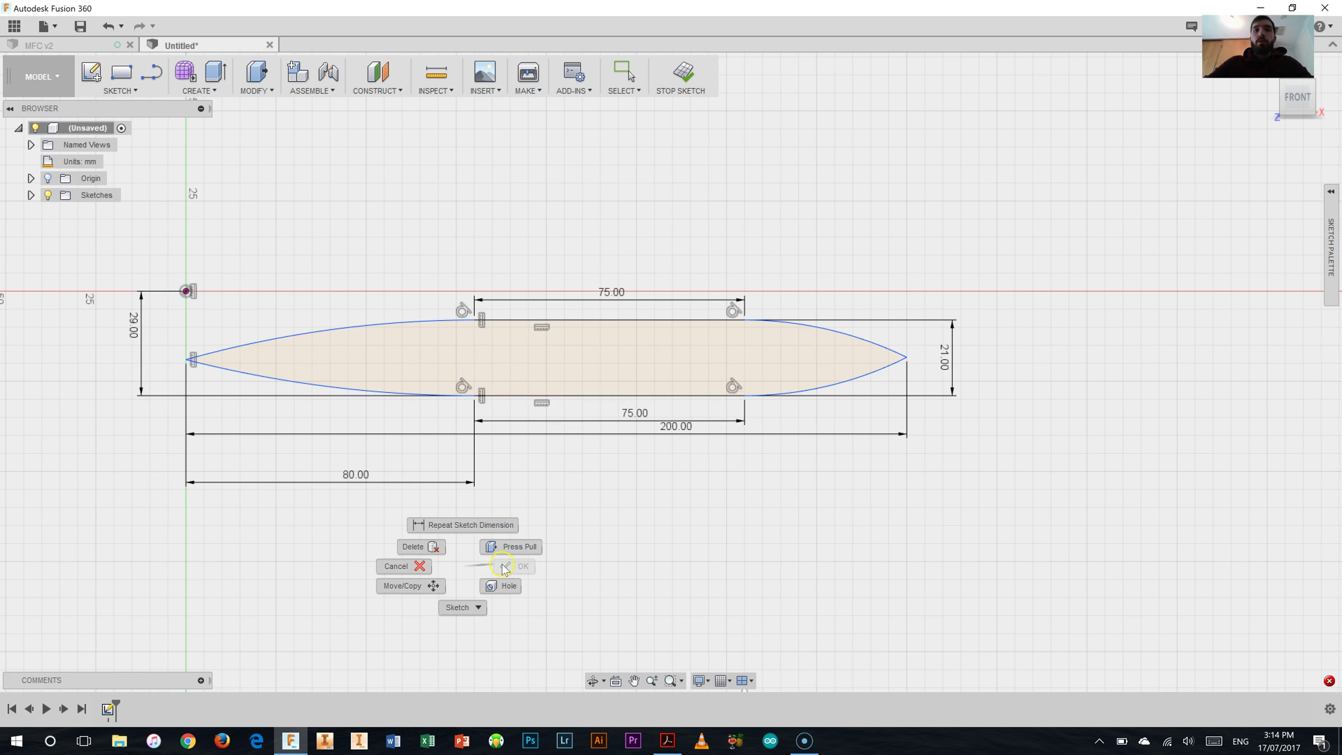
click(395, 570)
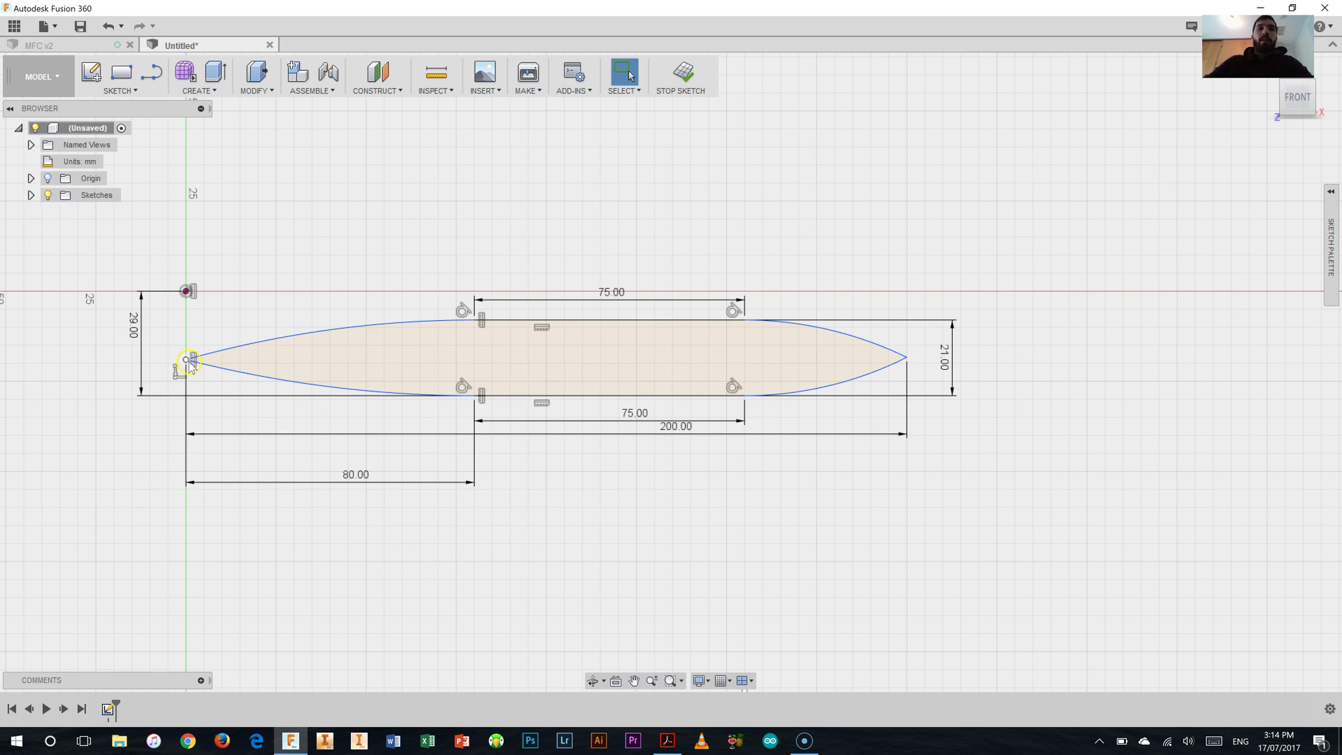
ctrl+click(907, 359)
right_click(909, 361)
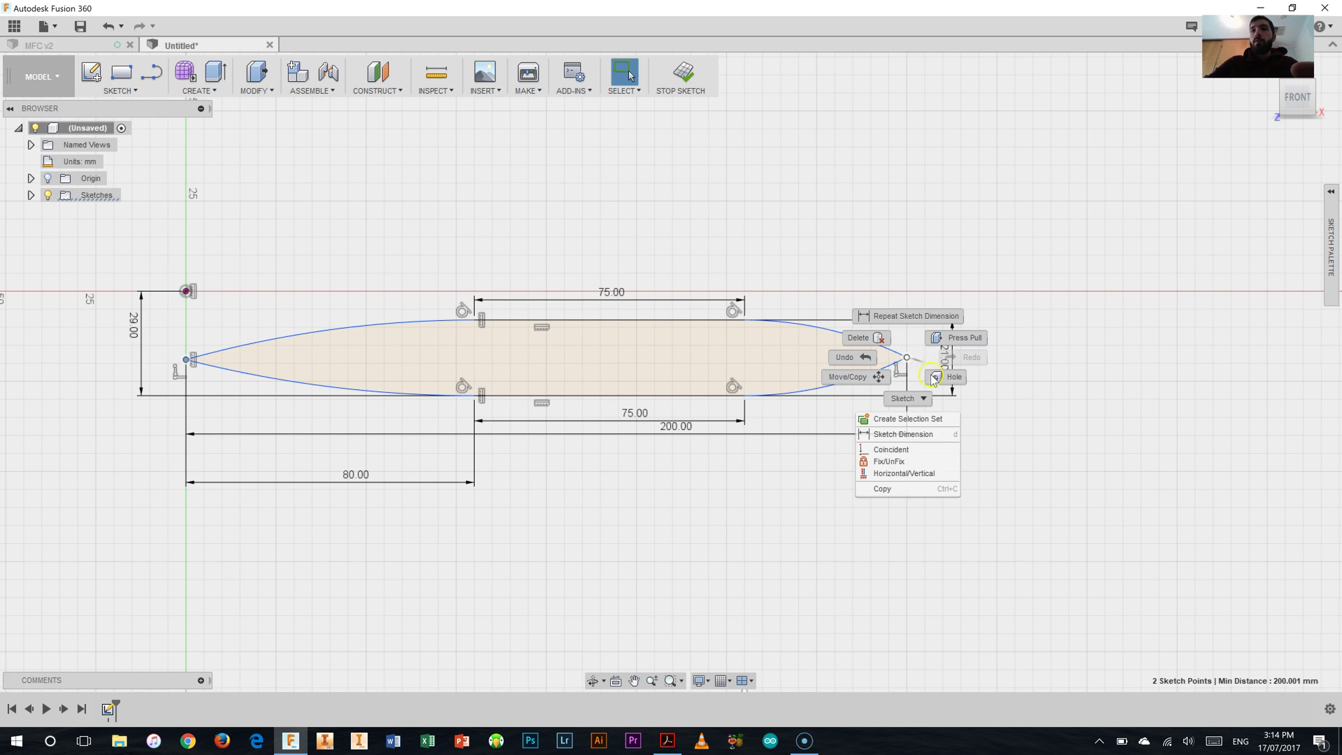
click(923, 474)
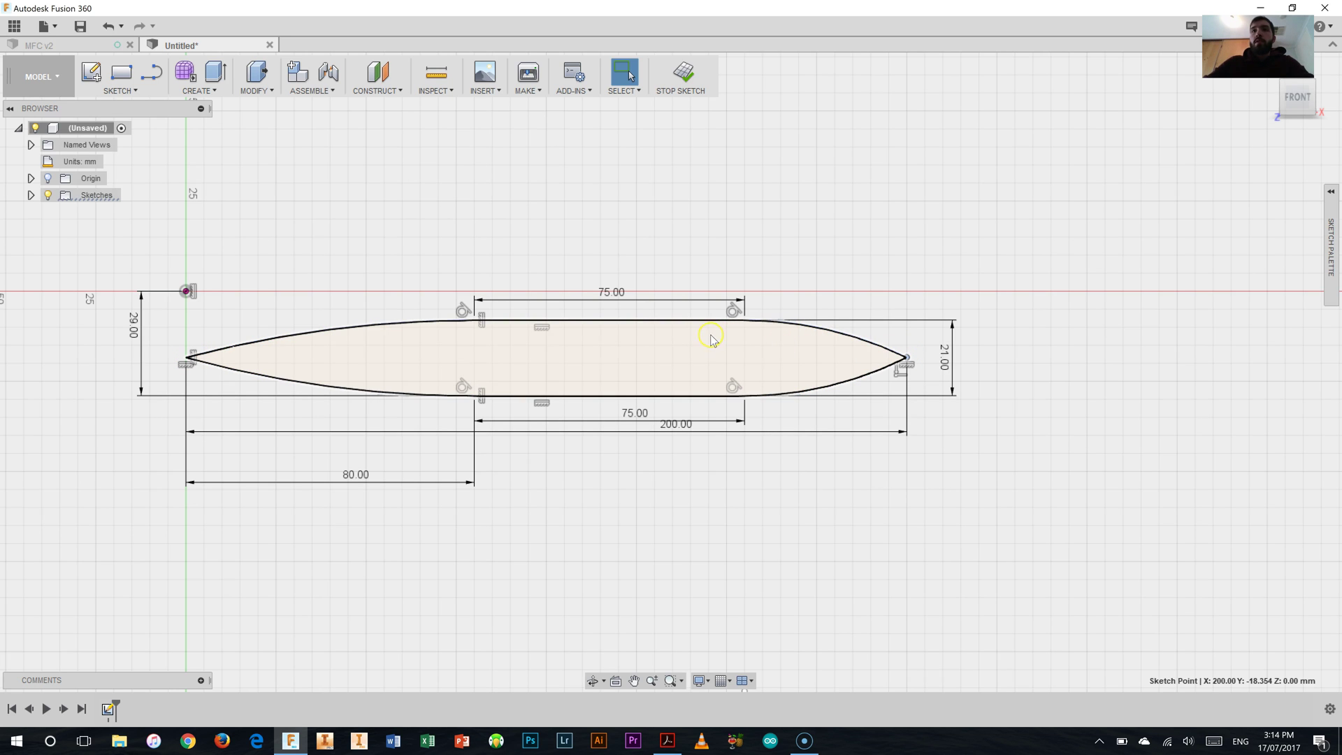
- Dimension the right tip 10.50 mm below the top straight edge, then exit the dimension tool
key(Escape)
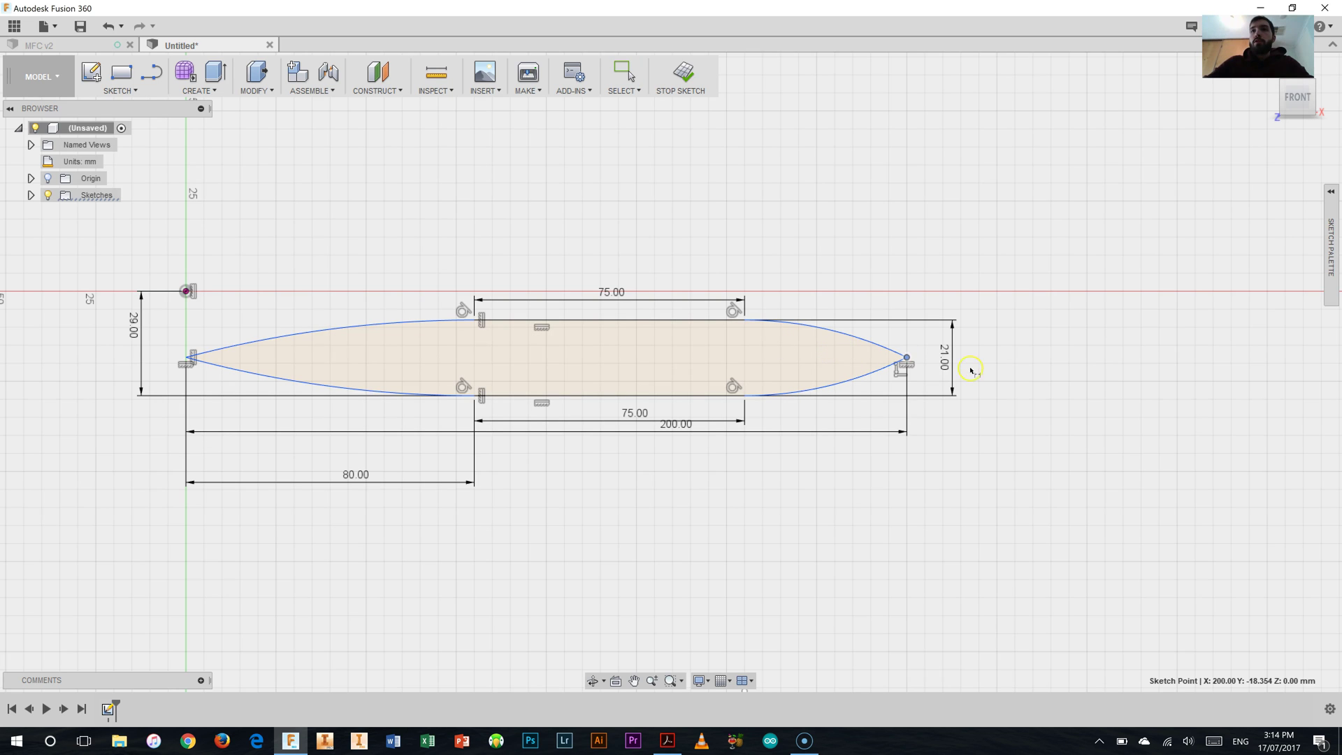
click(704, 319)
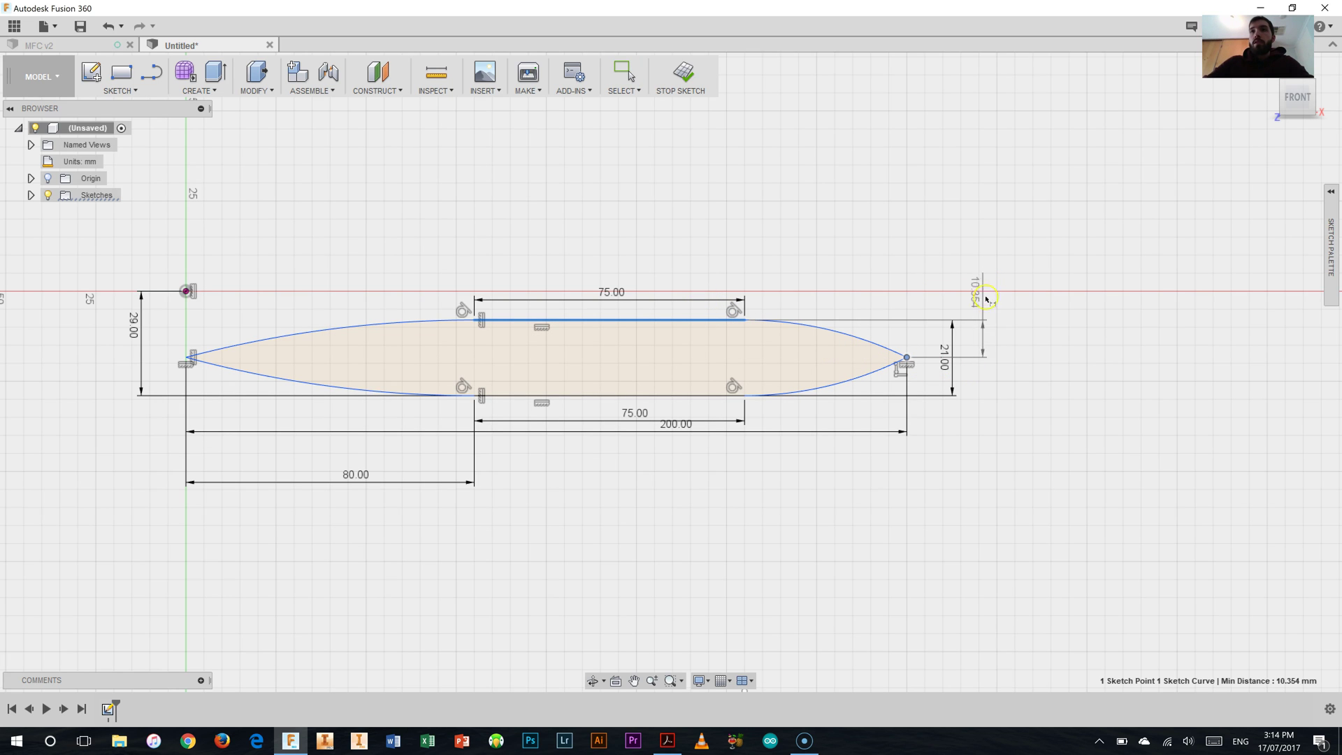
click(1019, 333)
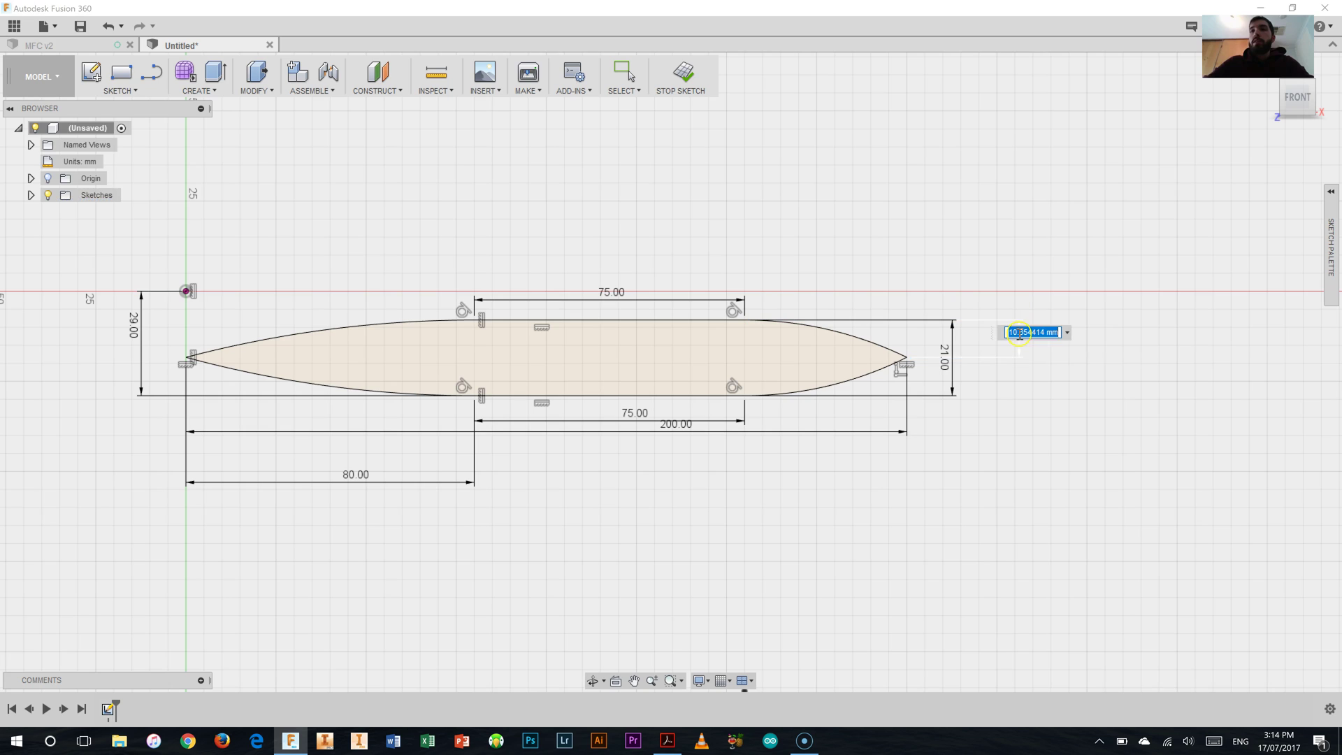
text(10)
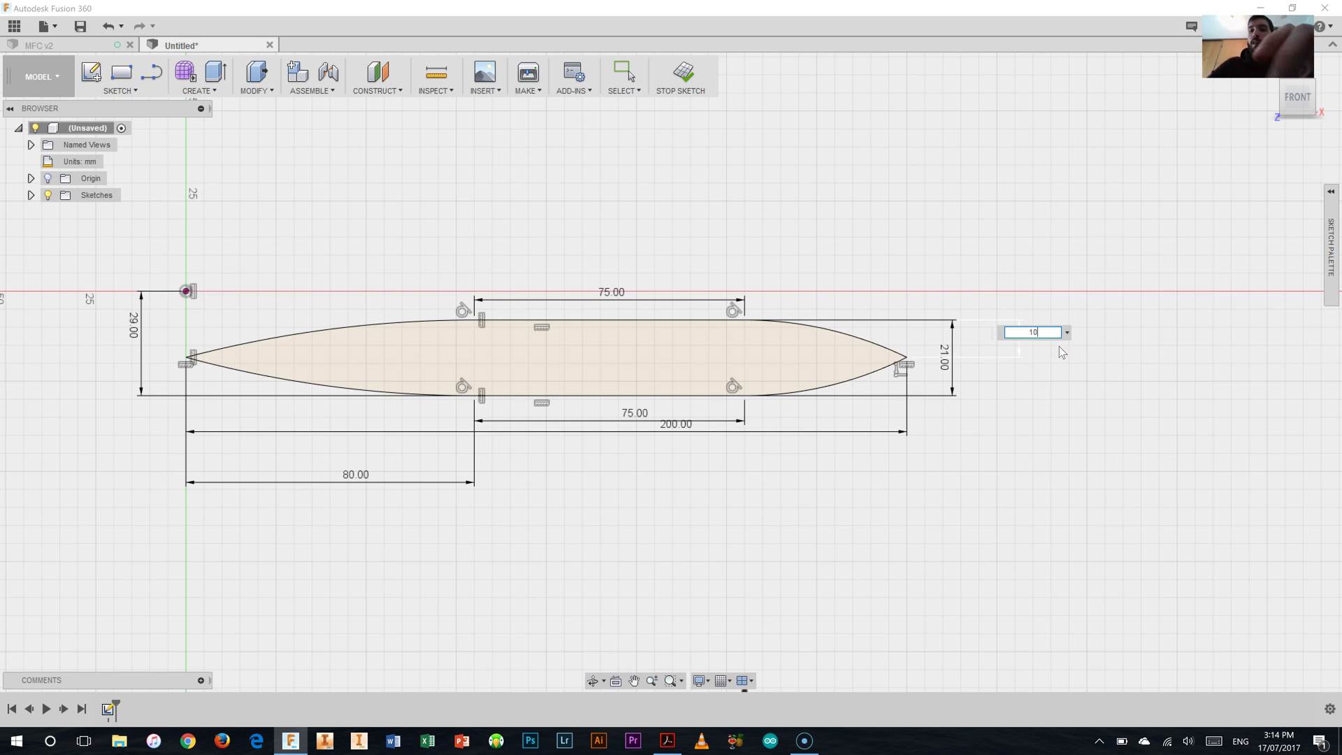
text(.5)
key(Return)
click(1071, 348)
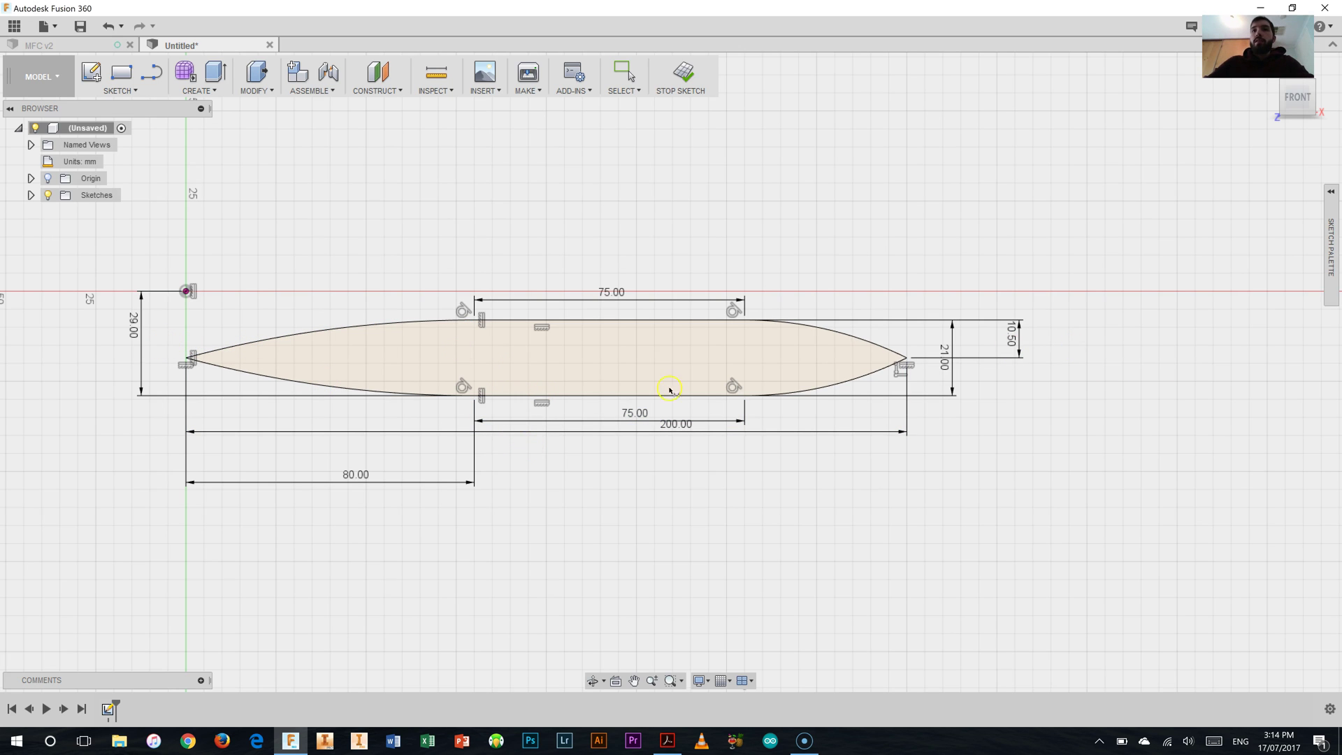
right_click(841, 506)
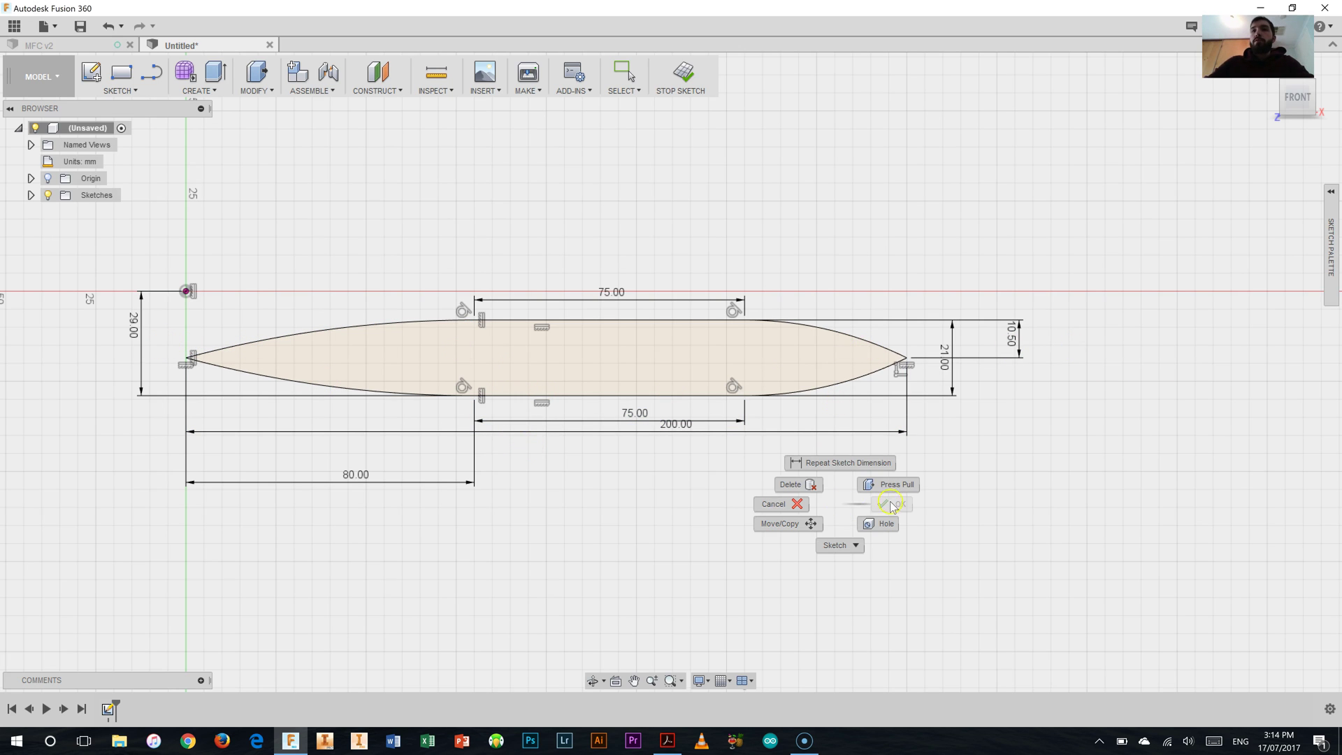
click(776, 509)
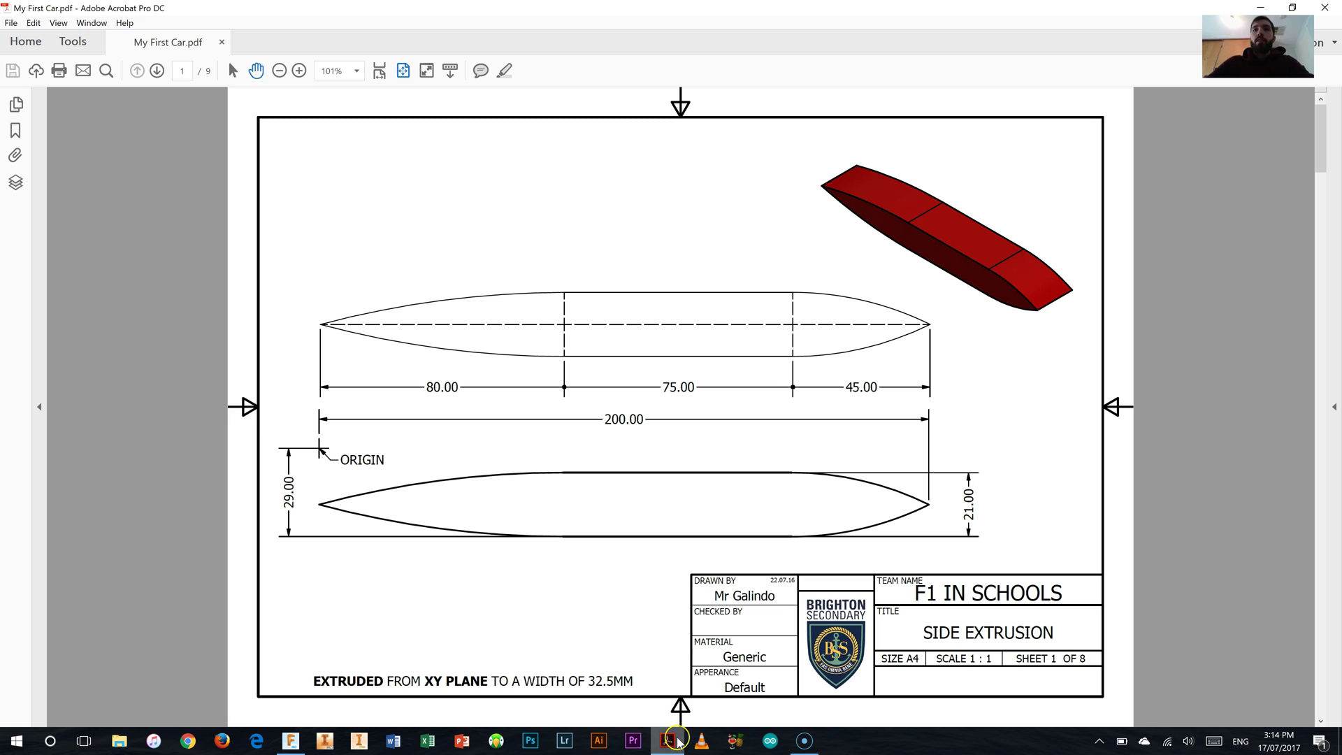
click(667, 741)
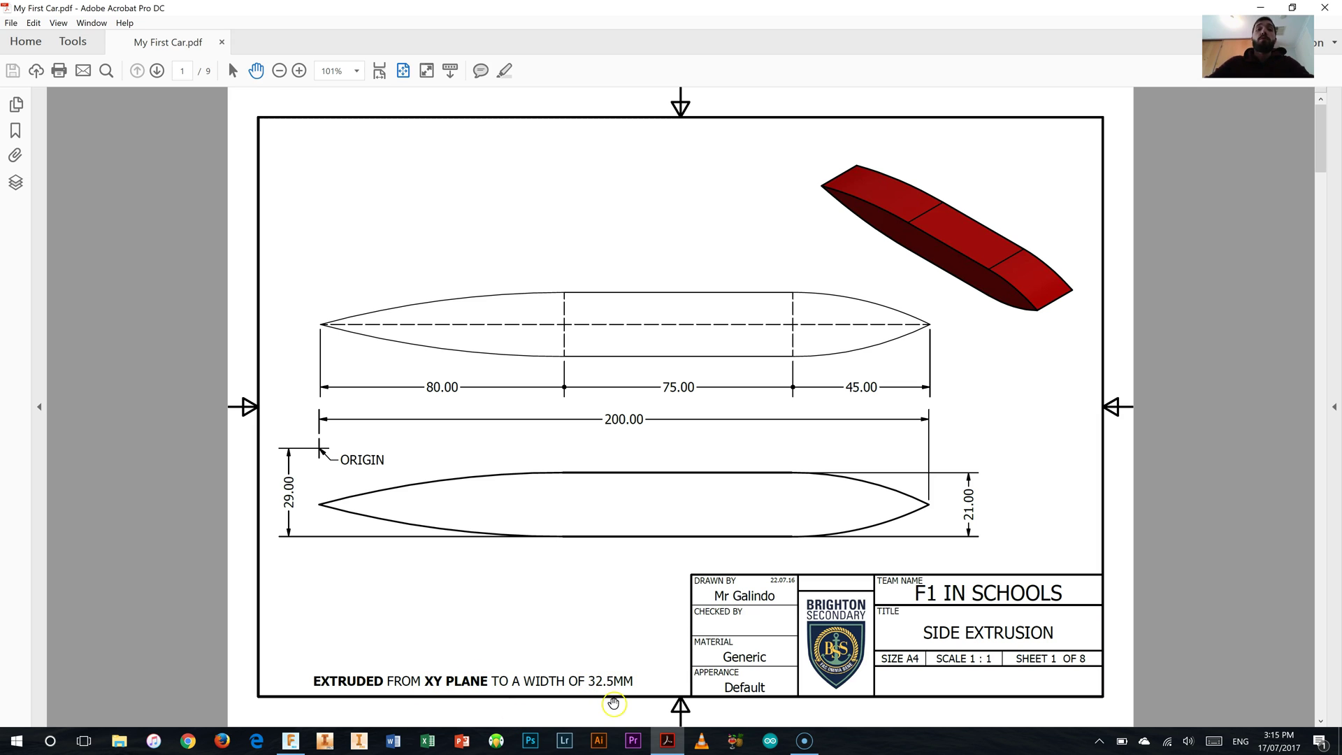
- Extrude the side-pod profile into a 35.00 mm new-body preview and centre it in view
click(290, 740)
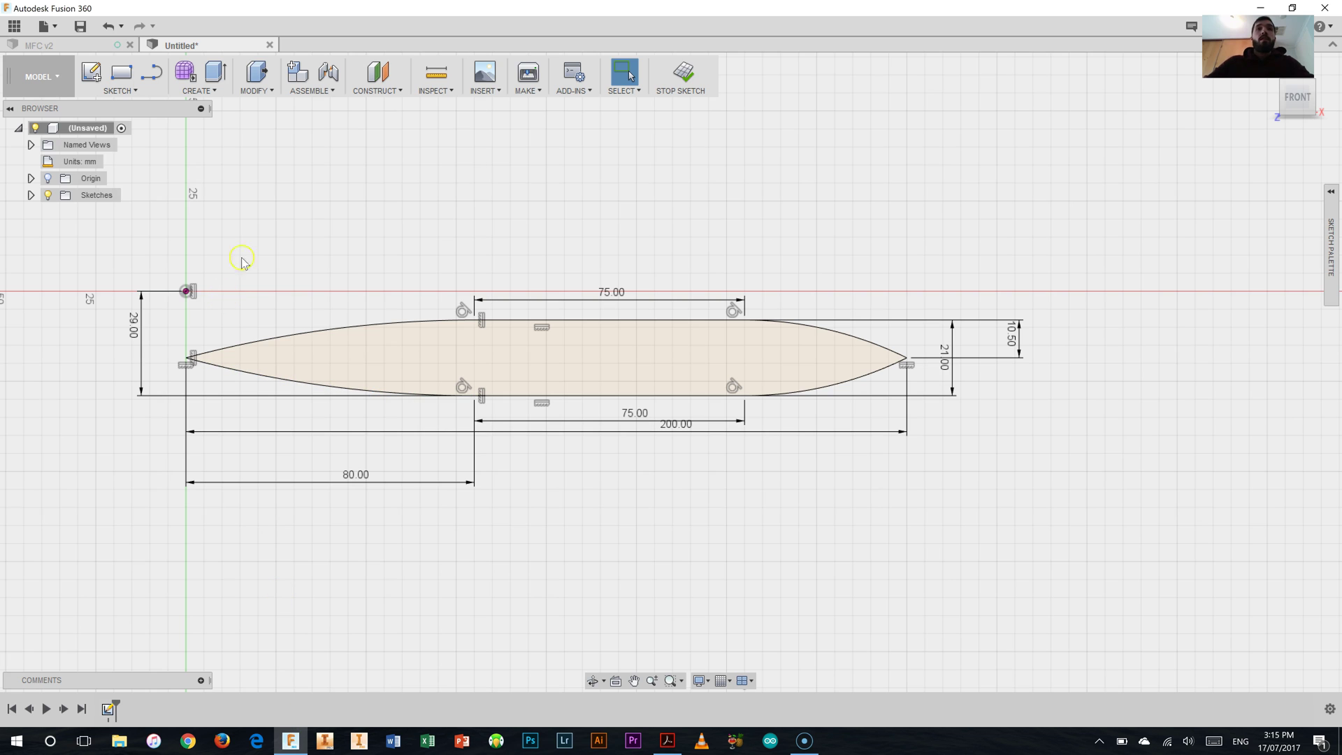
click(216, 72)
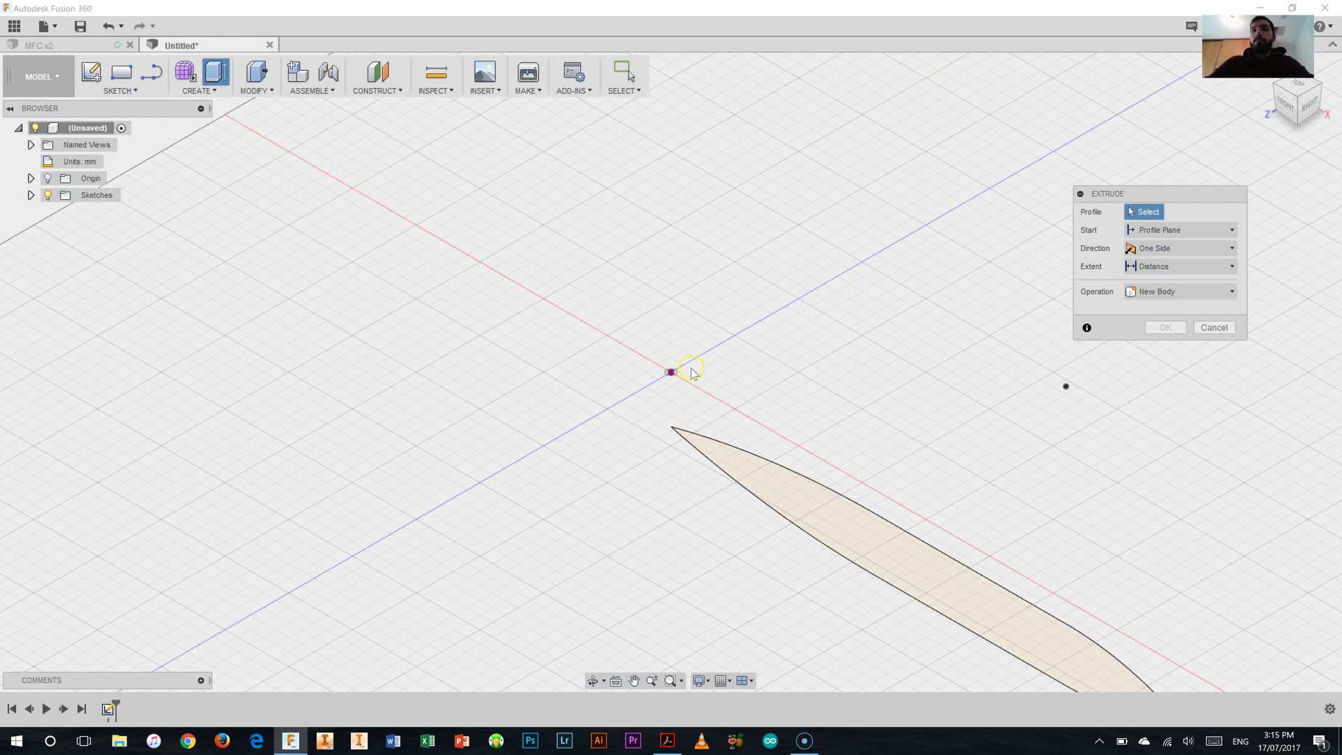
click(917, 563)
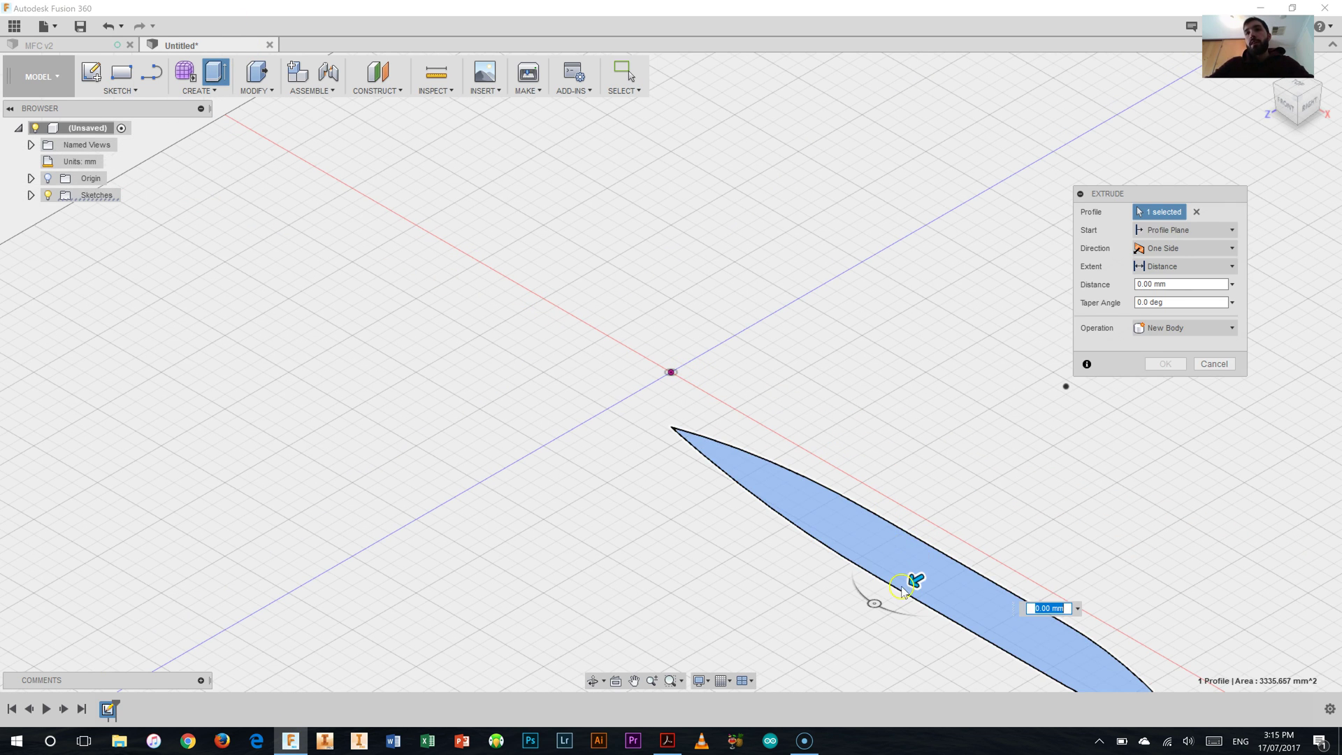
drag(913, 578, 832, 629)
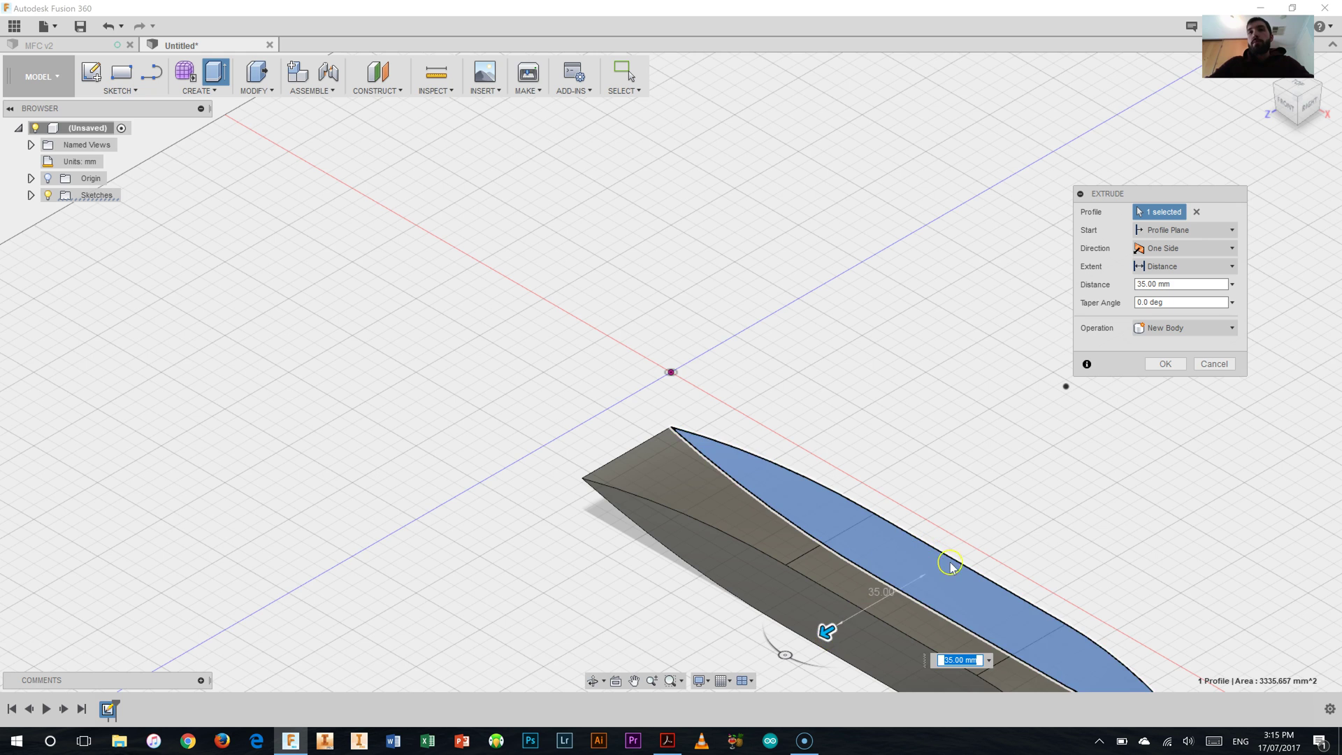
scroll(947, 564, down, 5)
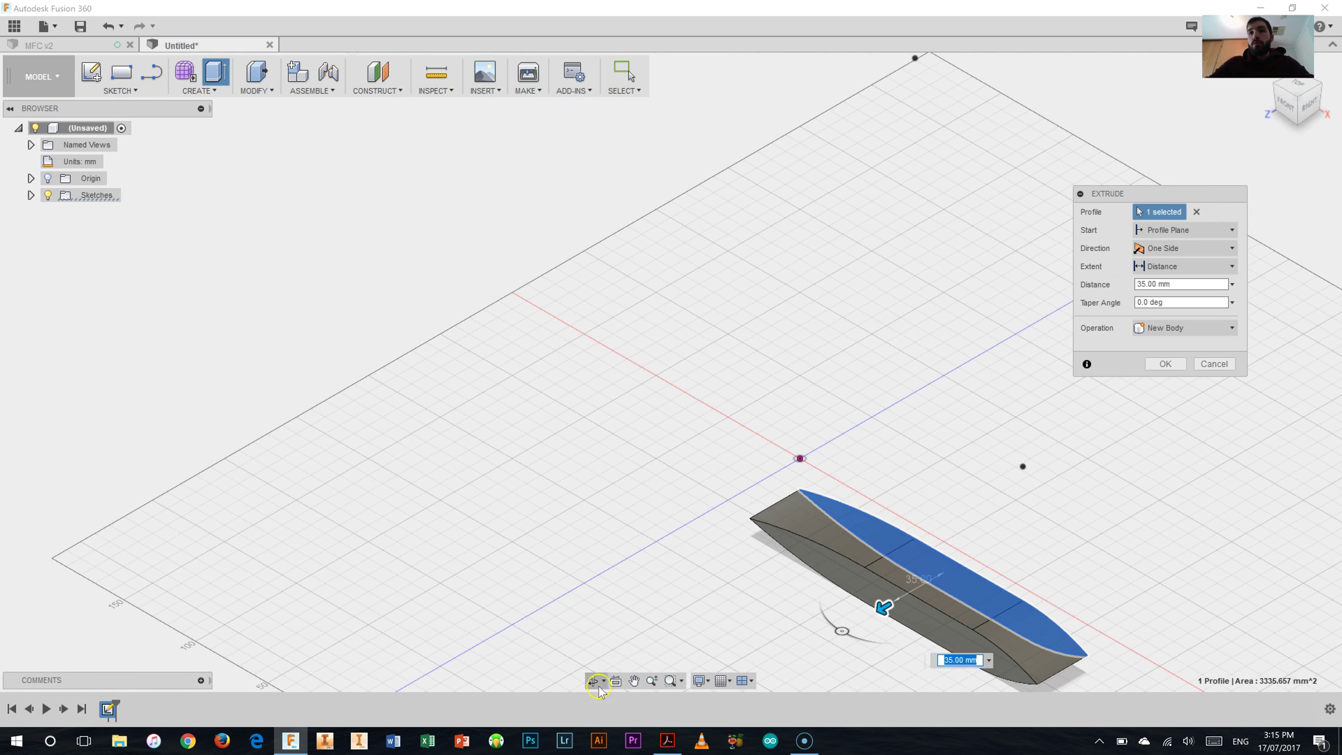
click(634, 681)
drag(561, 475, 350, 350)
drag(481, 438, 347, 343)
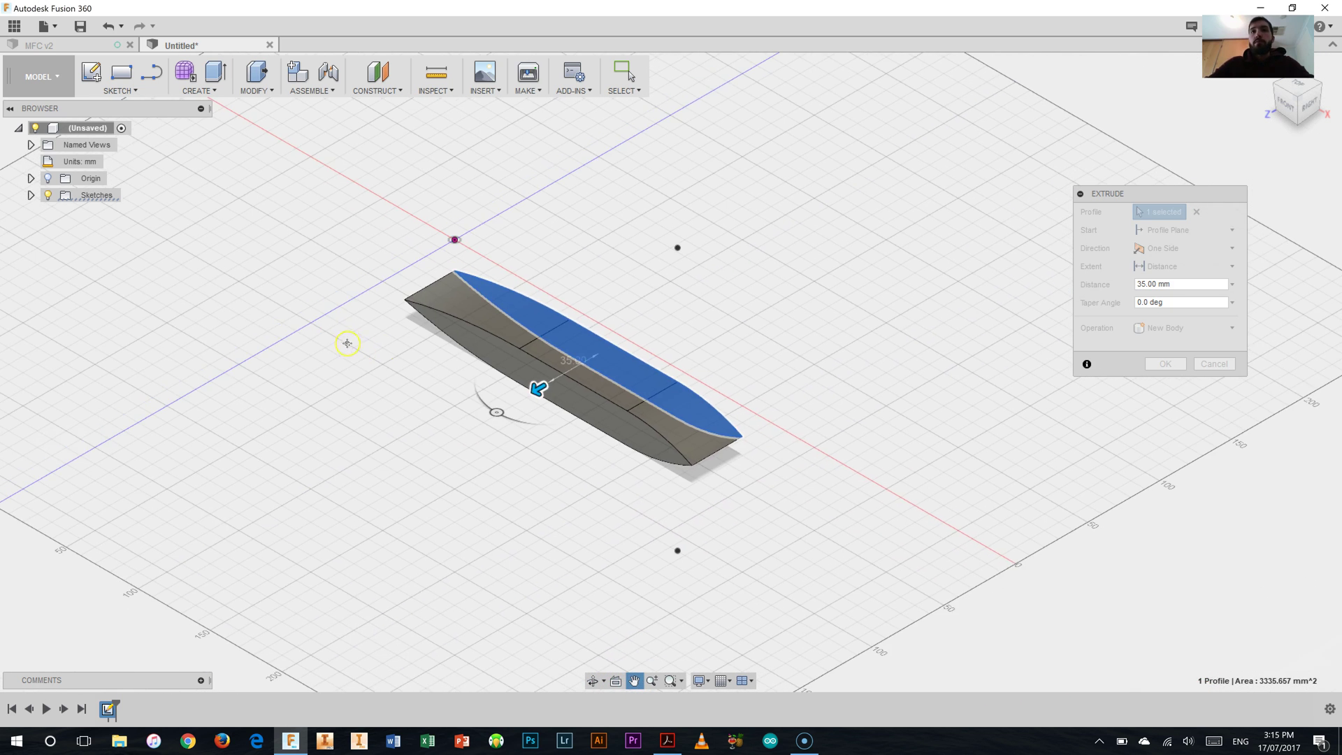
scroll(454, 301, up, 2)
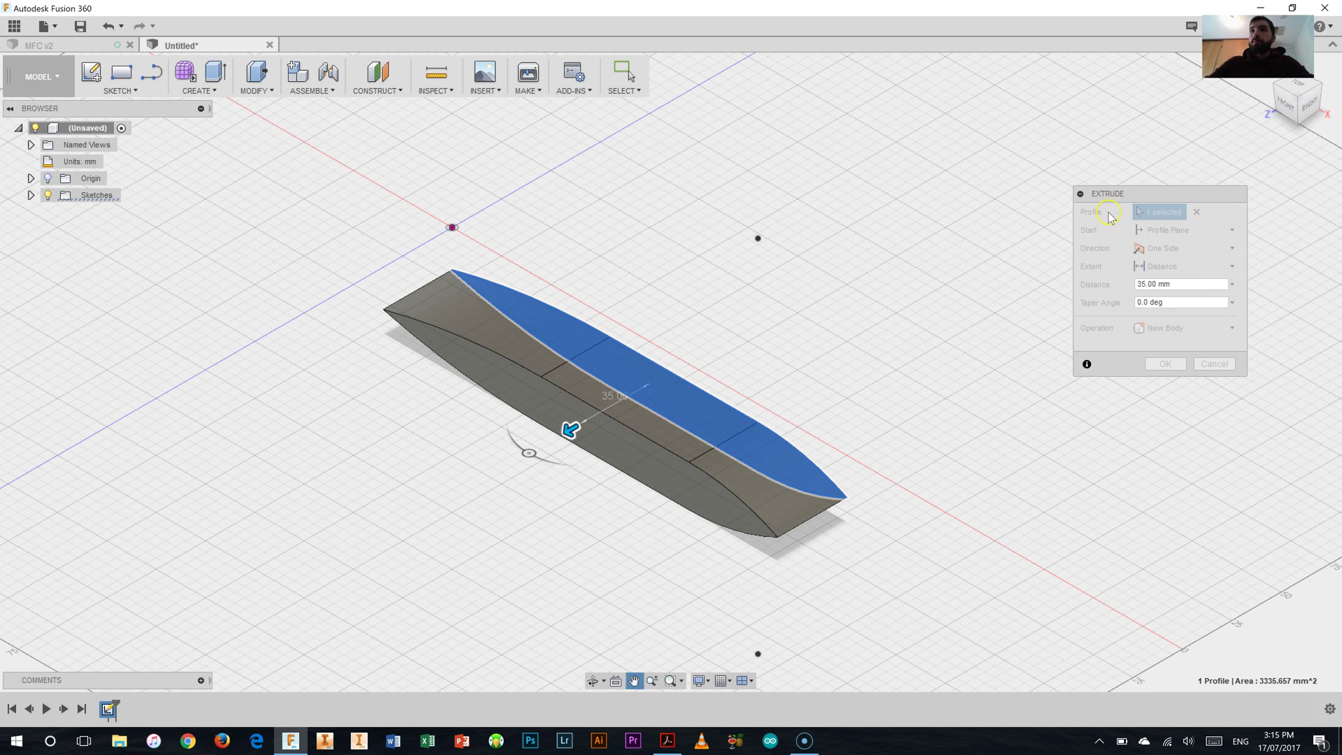
middle_click(893, 532)
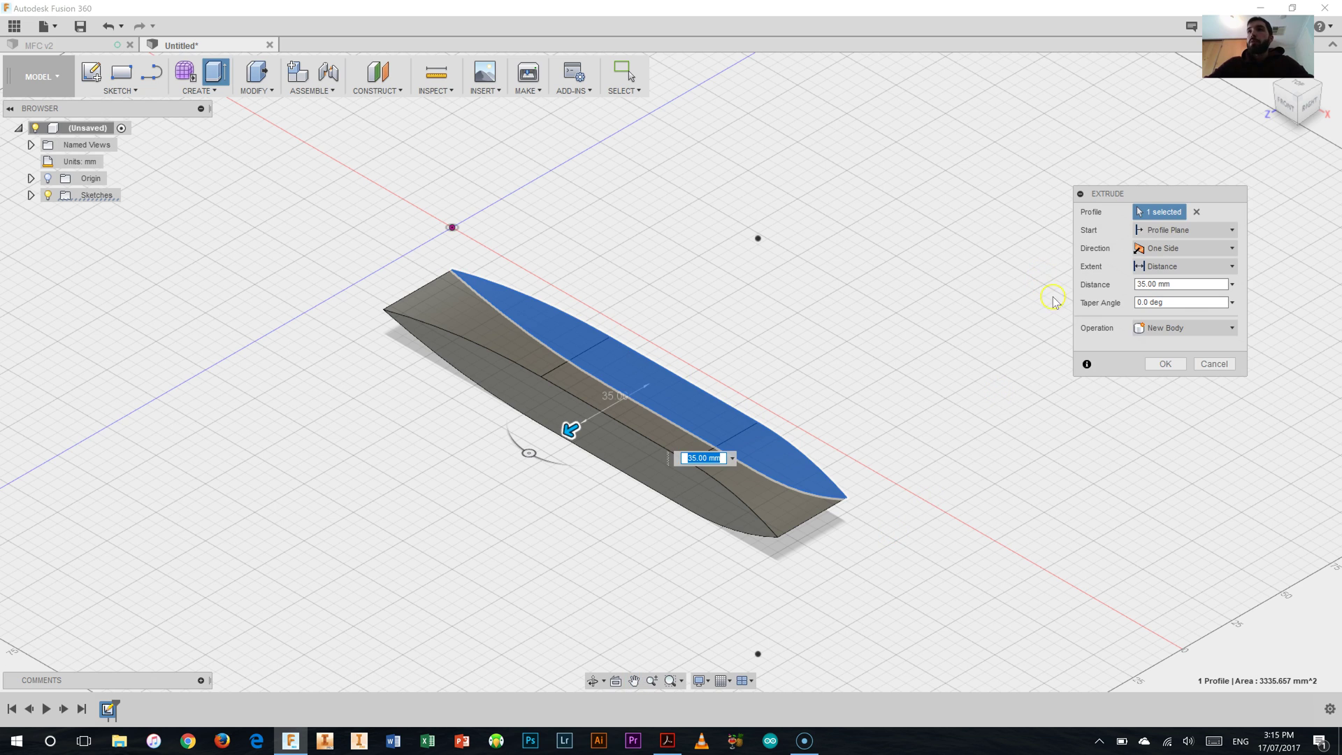
- Keep the extrusion direction One Side and bring up the reference PDF drawing
click(1177, 249)
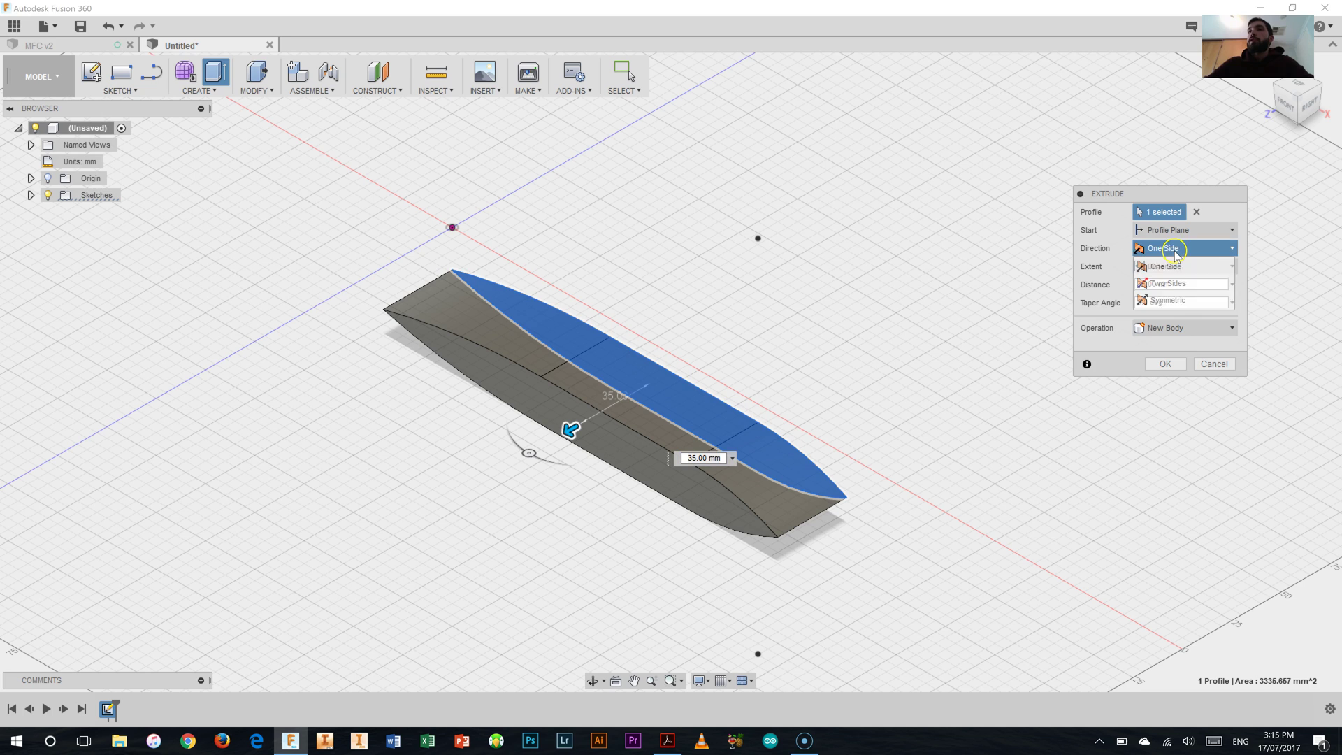
click(1120, 251)
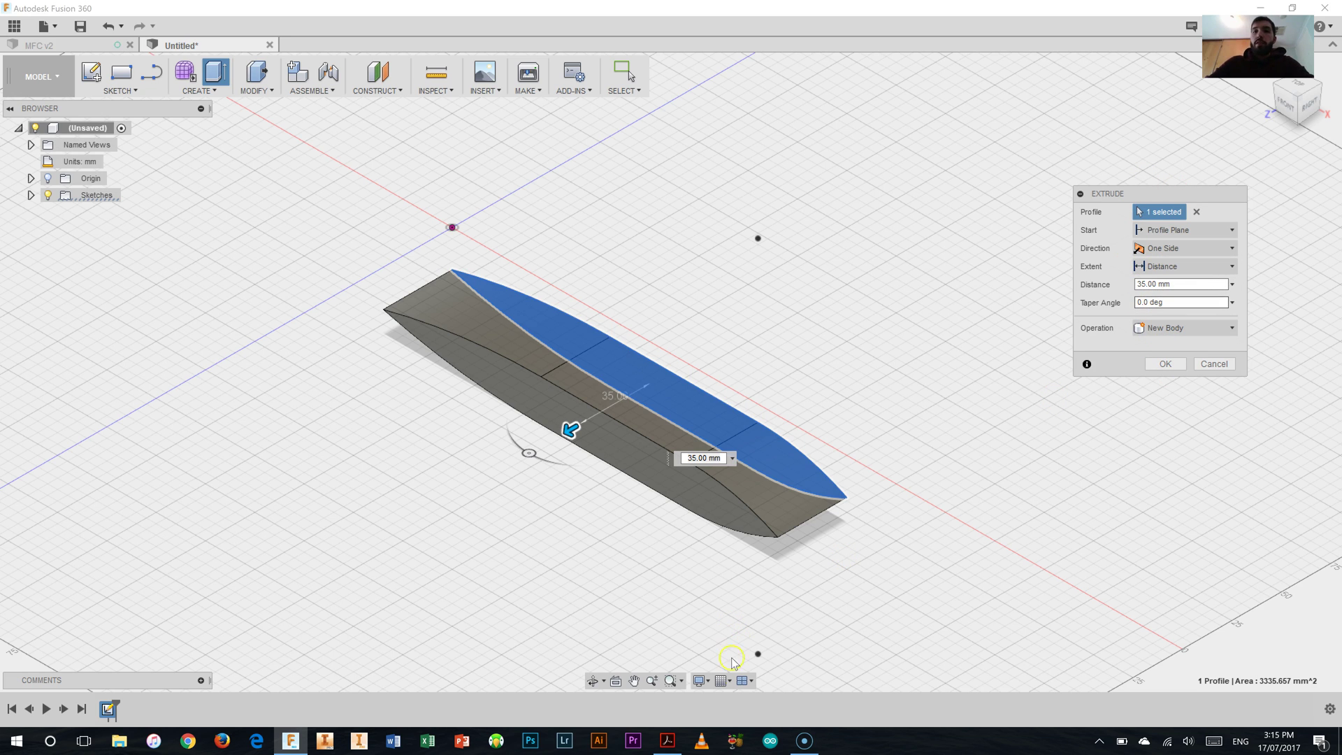
click(668, 741)
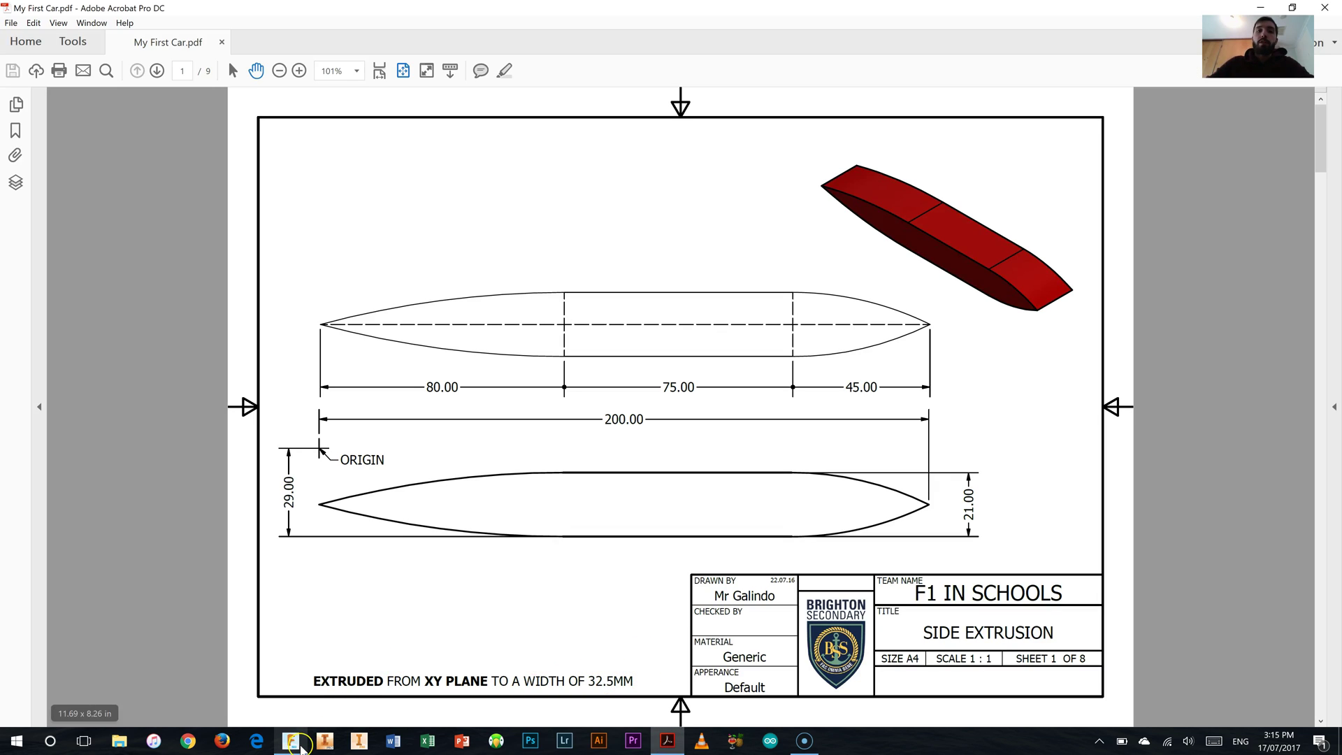
- Set the side-pod extrusion distance to 32.5 mm and confirm the new solid body
click(300, 747)
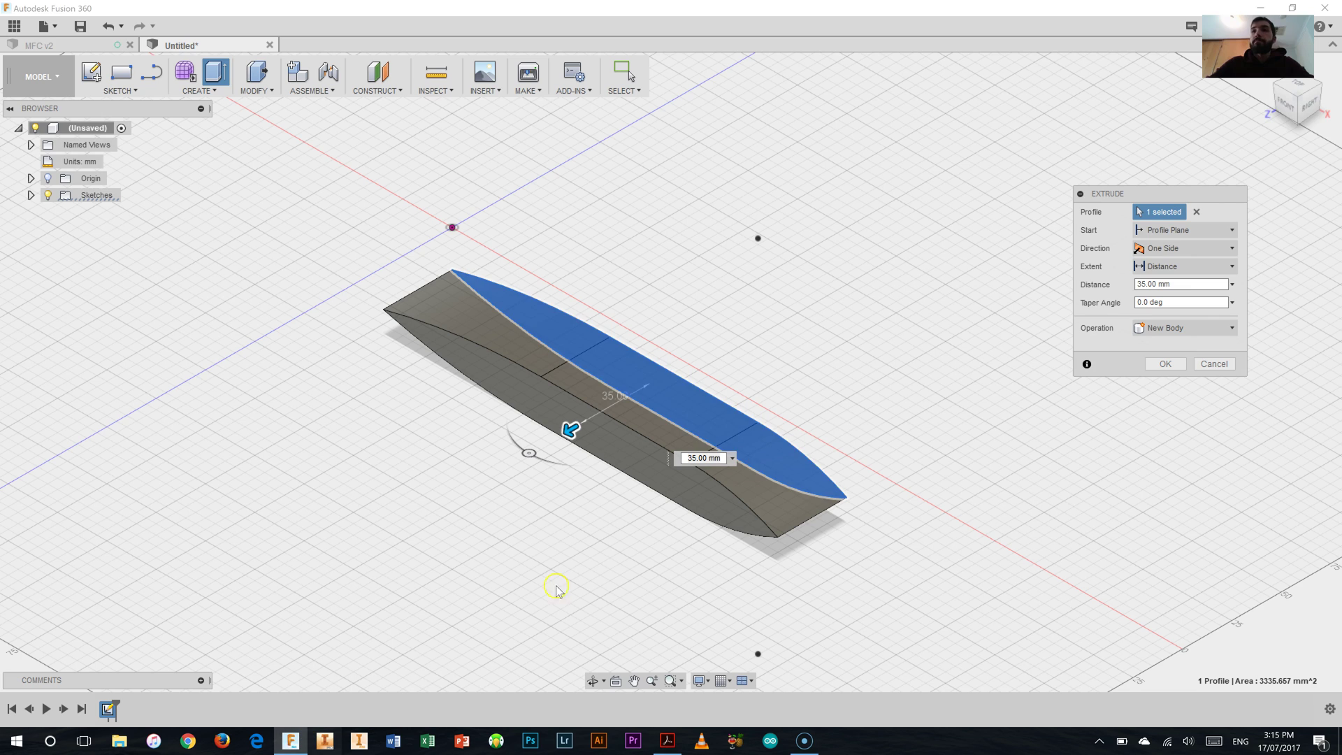
click(1144, 284)
key(BackSpace)
text(2.)
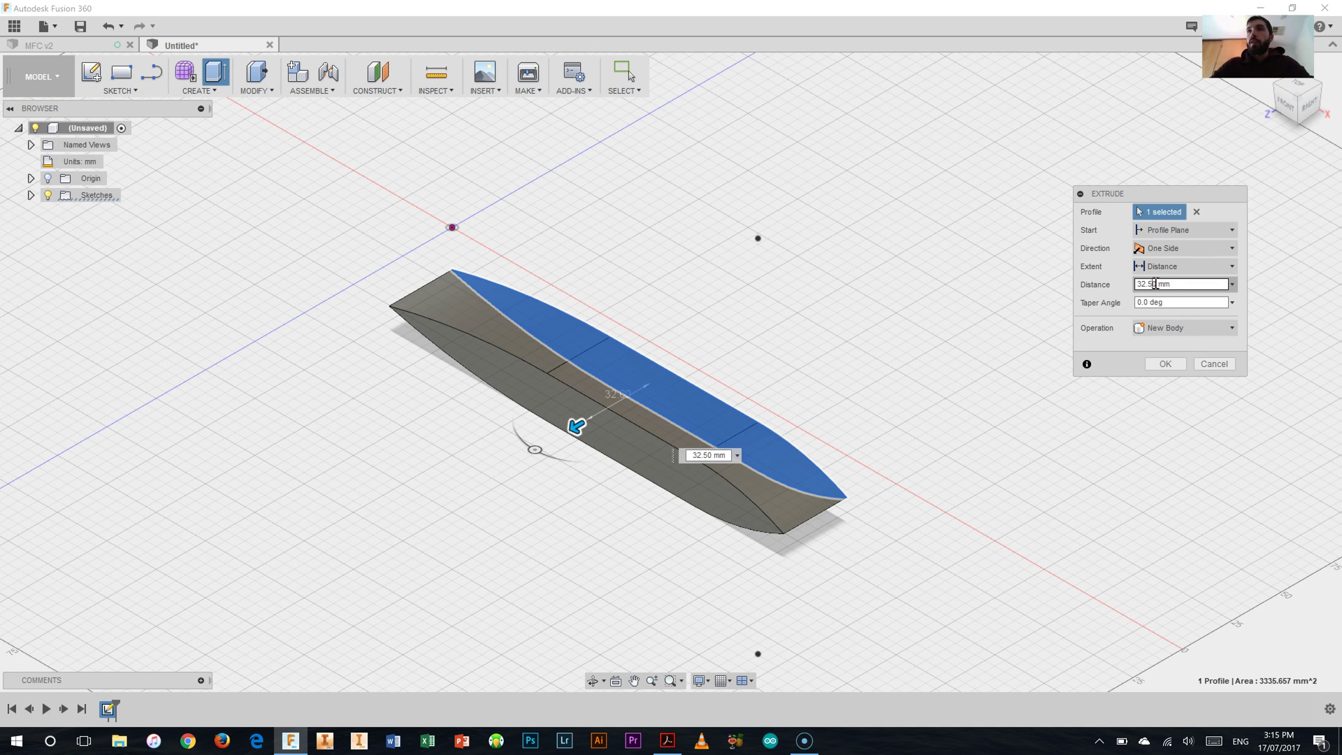
click(1155, 284)
key(BackSpace)
text(5)
click(1158, 365)
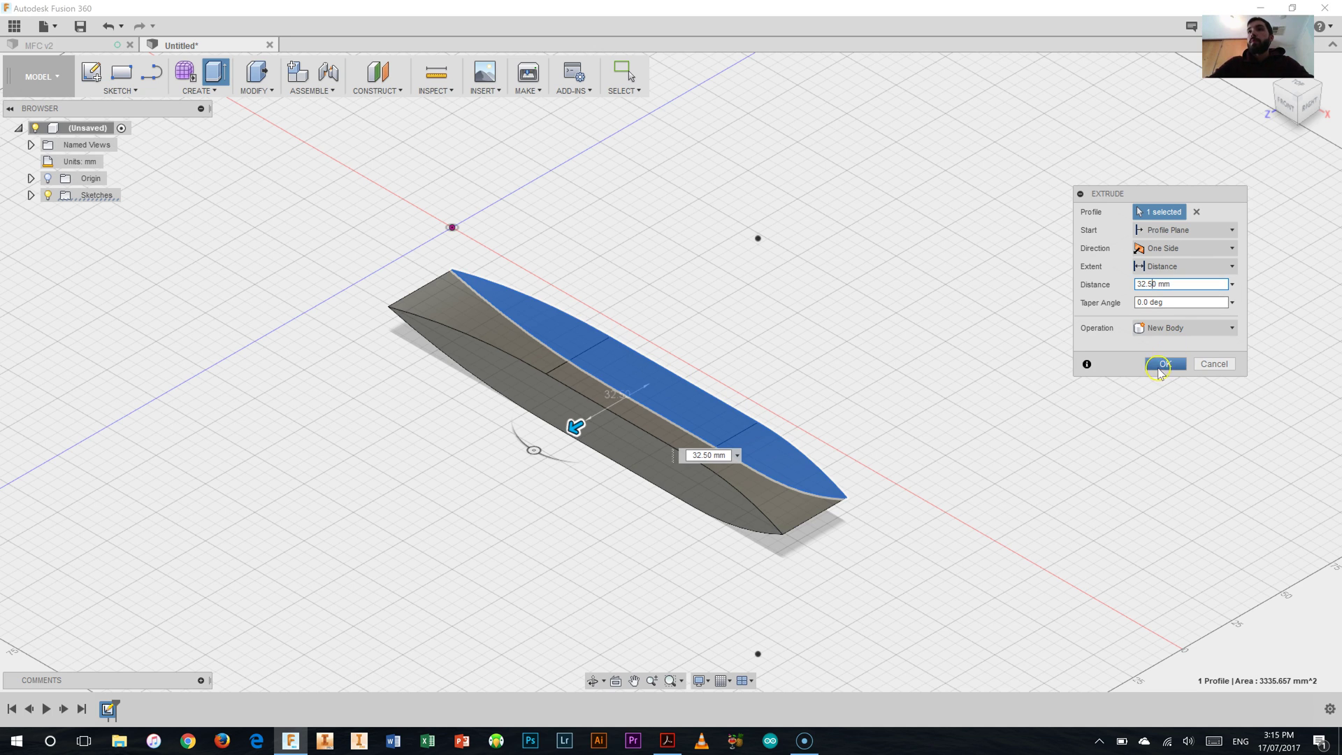